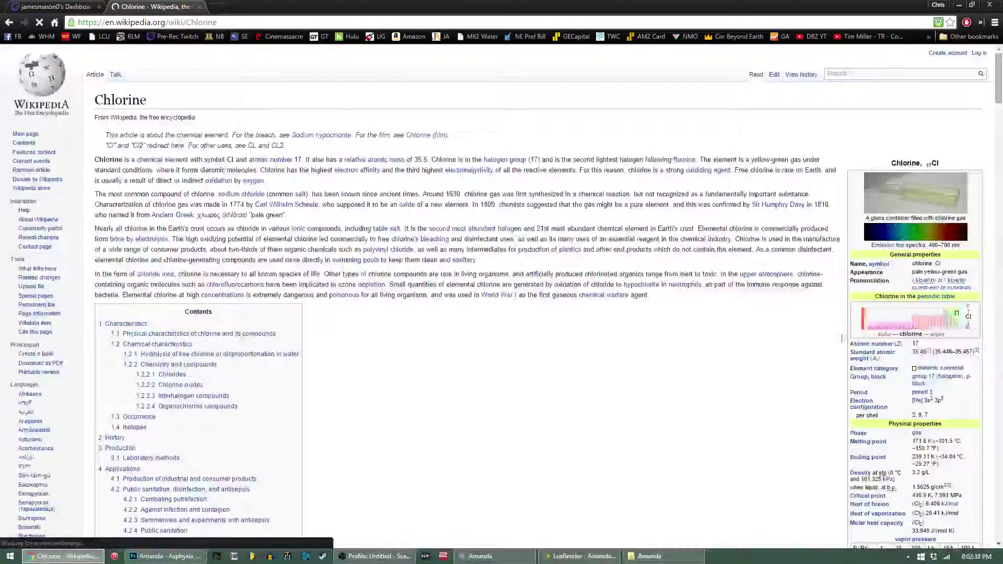
- Open the enlarged picture of the chlorine gas ampoule from the Chlorine article as a colour reference
click(928, 208)
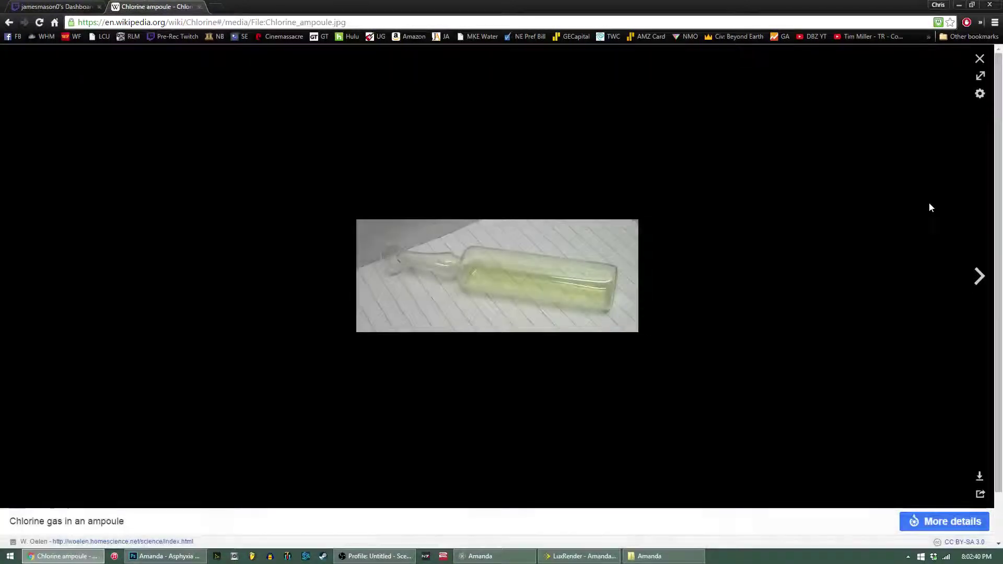
key(ctrl+l)
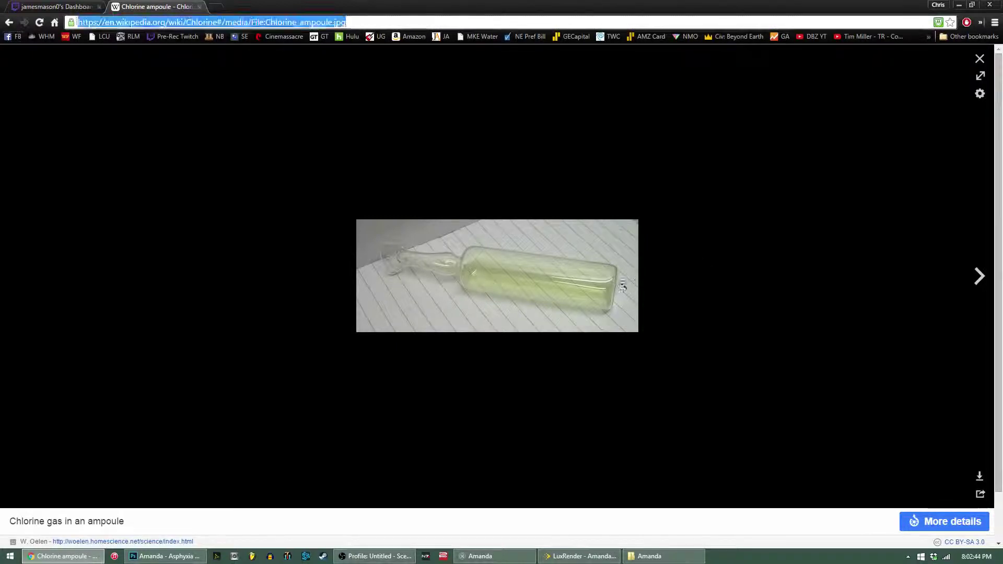
click(547, 304)
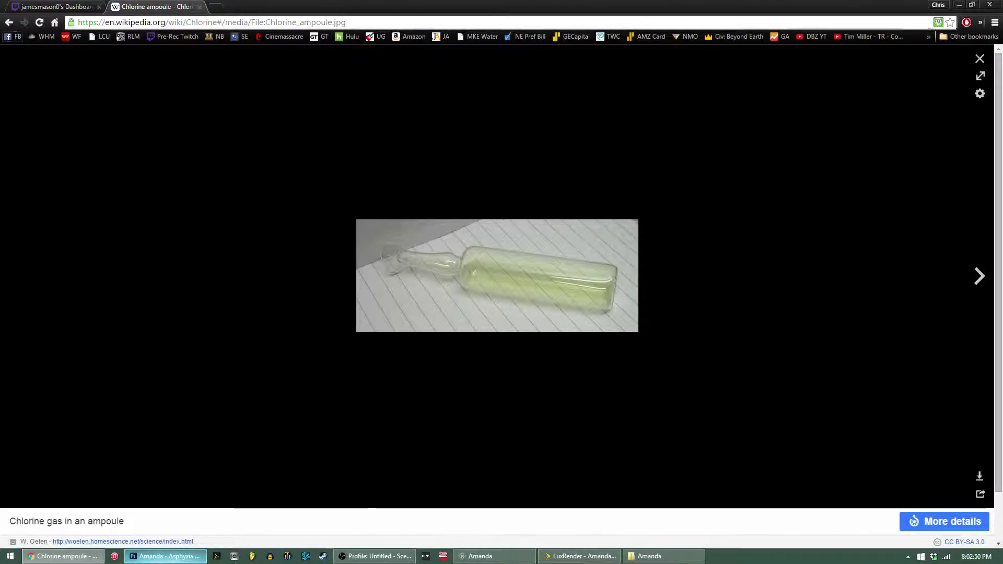
- Switch to Photoshop and add a Brightness/Contrast adjustment layer above Layer 2 with brightness 10 and contrast 30
click(165, 556)
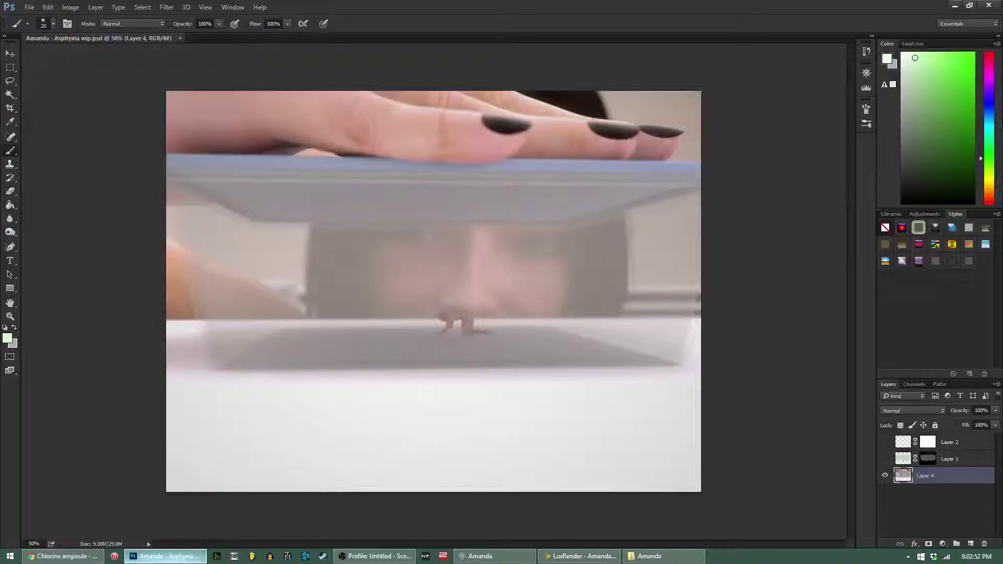
click(951, 443)
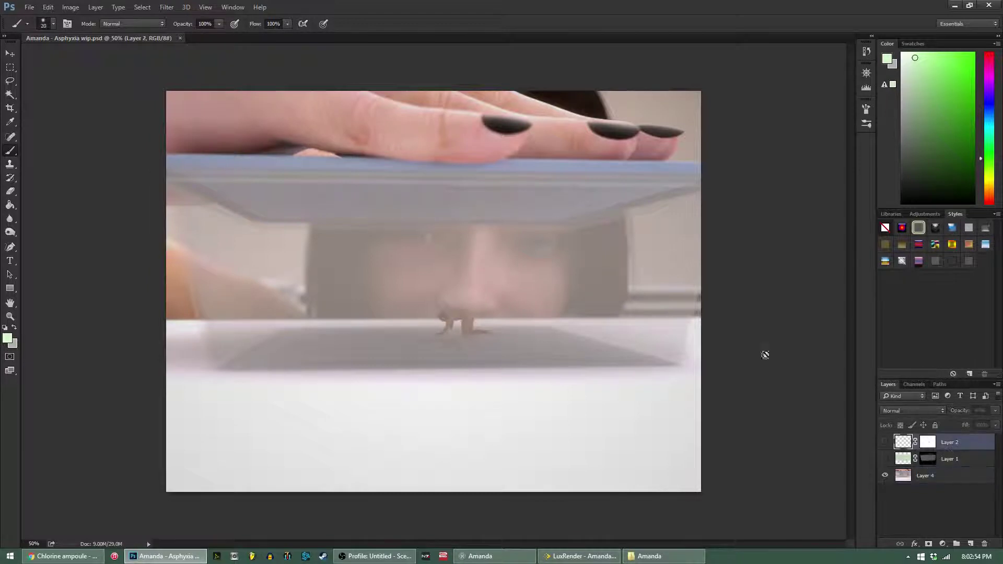
click(96, 7)
key(Escape)
click(942, 544)
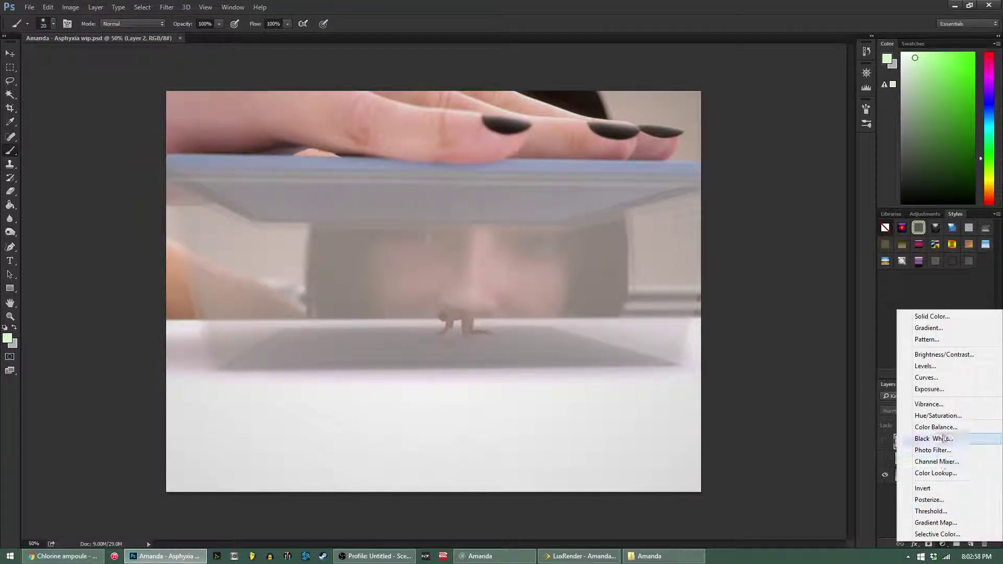
click(939, 355)
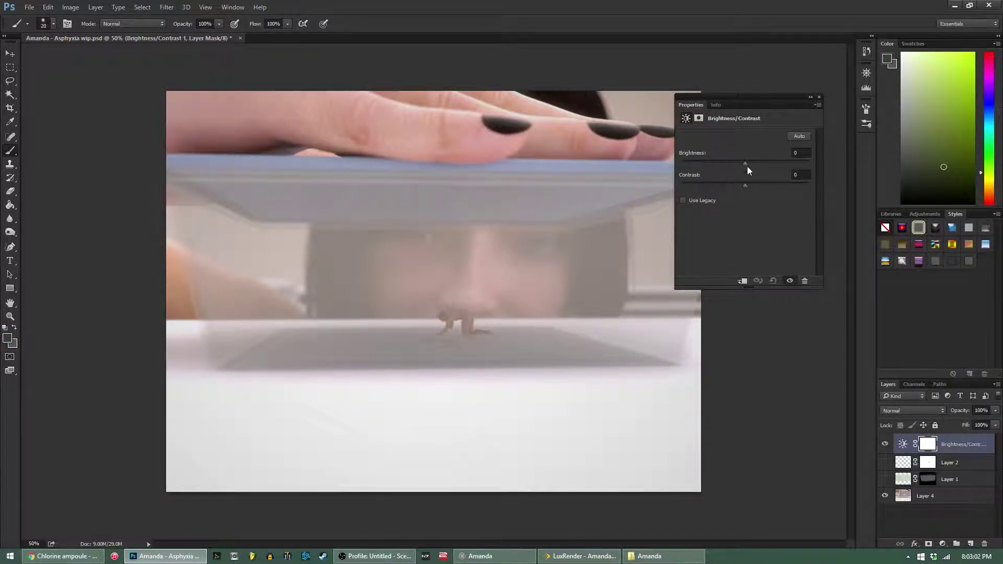
drag(748, 164, 764, 185)
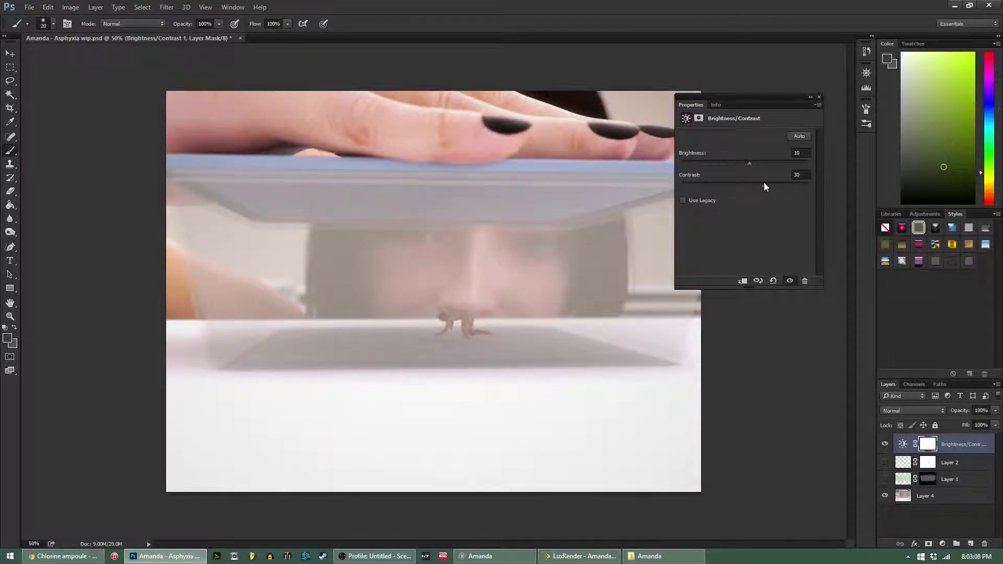
click(819, 97)
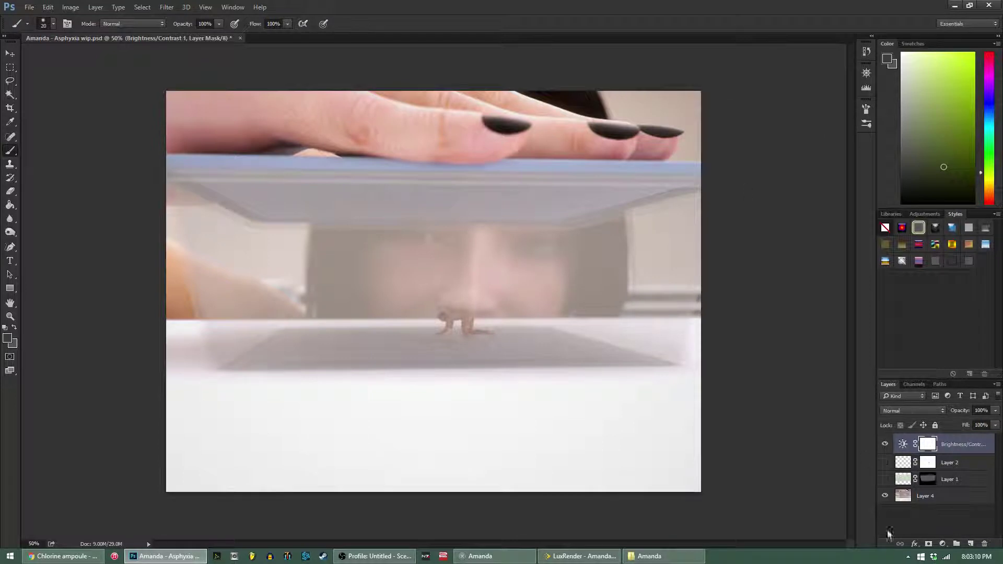
- Add a Vibrance adjustment layer with vibrance +33 and saturation +4, and save the document
click(942, 544)
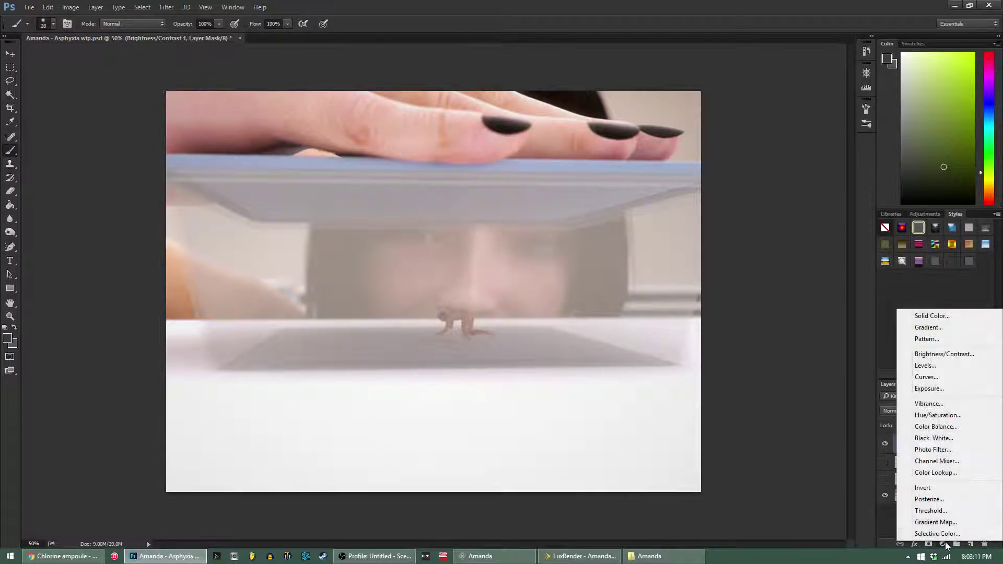
click(940, 405)
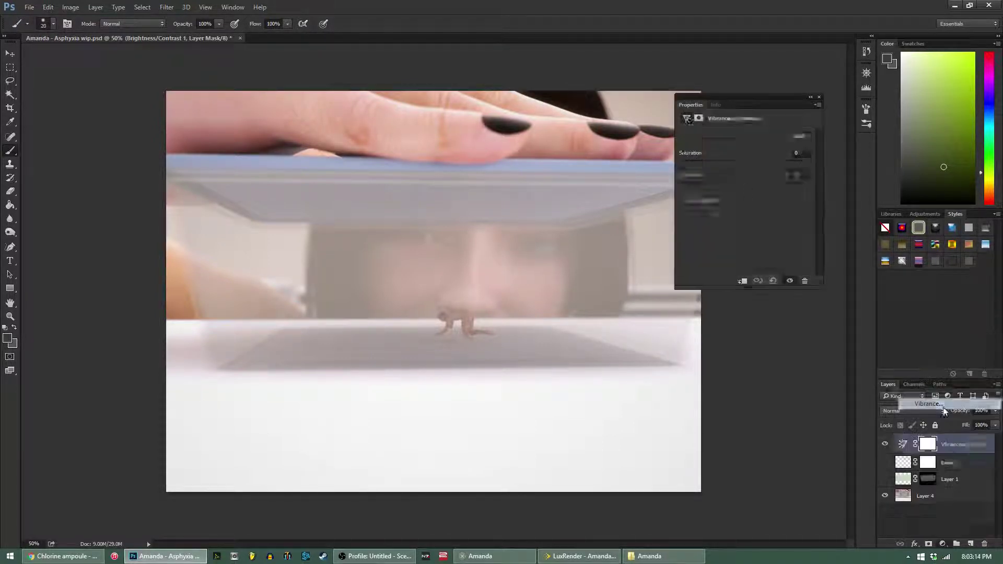
drag(744, 148, 762, 145)
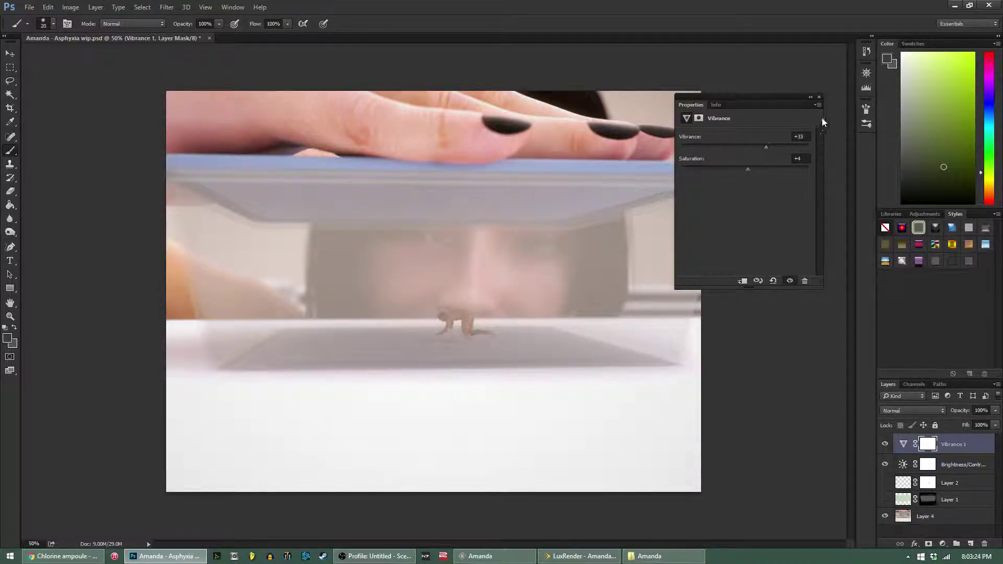
click(818, 97)
key(ctrl+s)
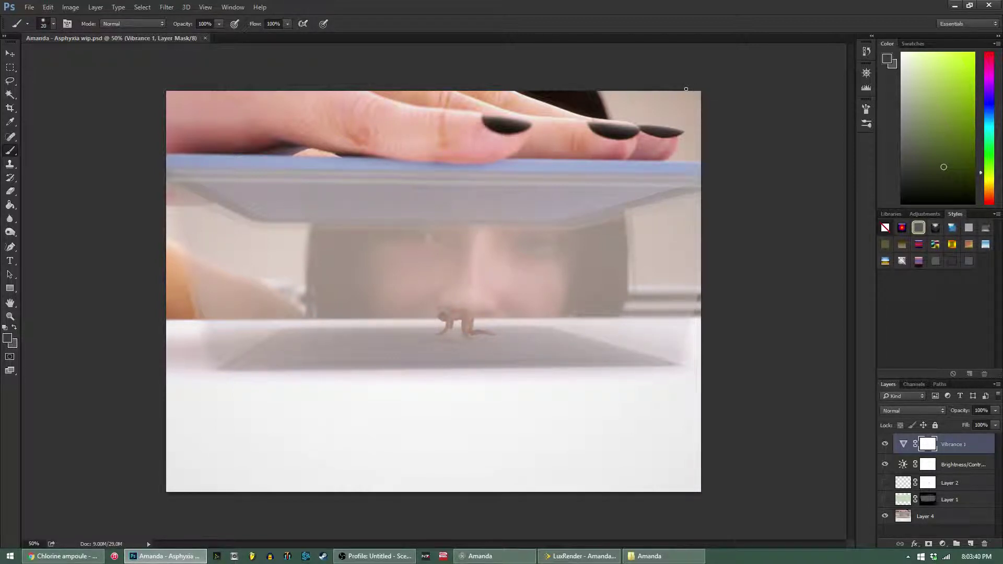
- Add a Photo Filter adjustment layer using Warming Filter (85) at 25% density with Preserve Luminosity on
click(942, 544)
click(940, 447)
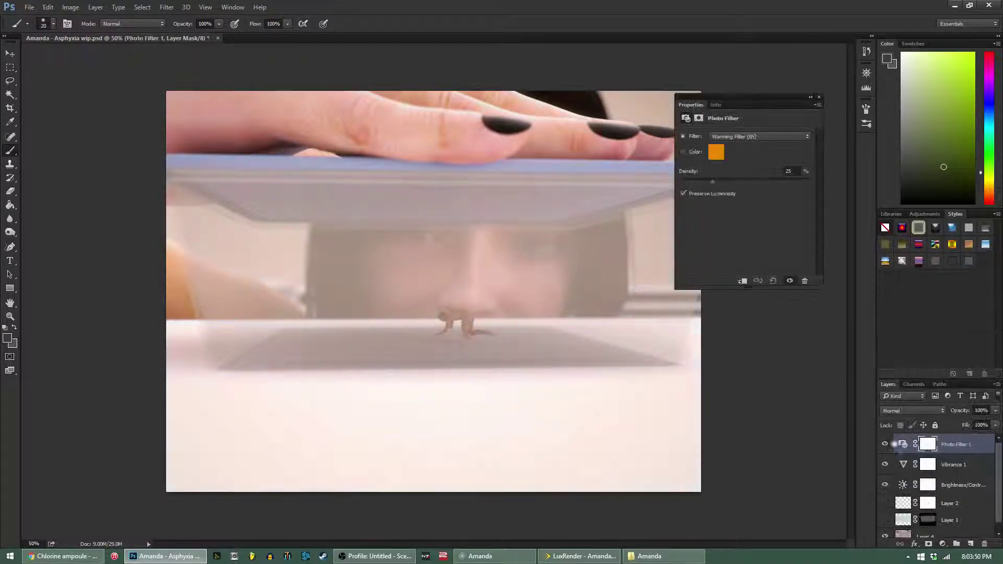
click(818, 97)
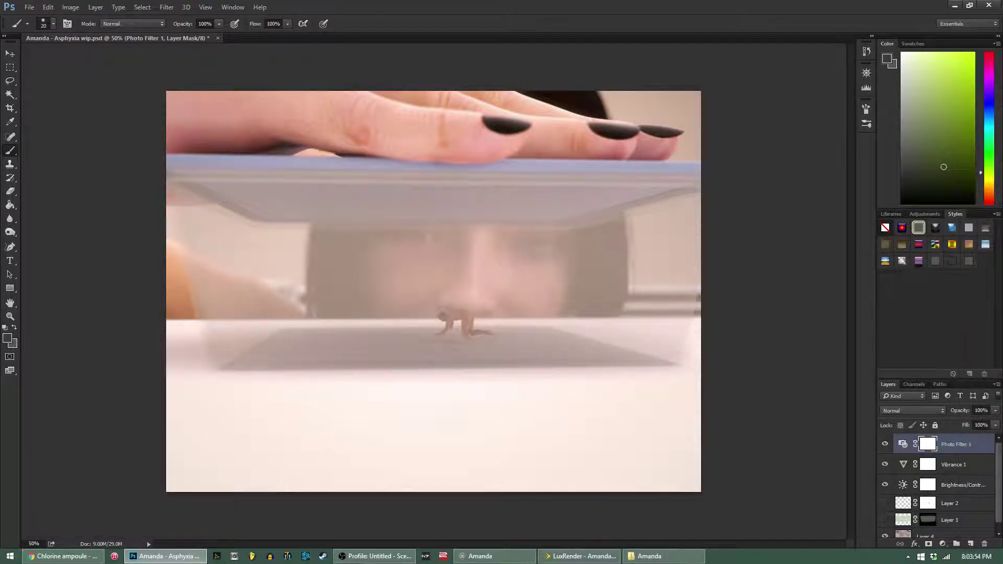
double_click(904, 443)
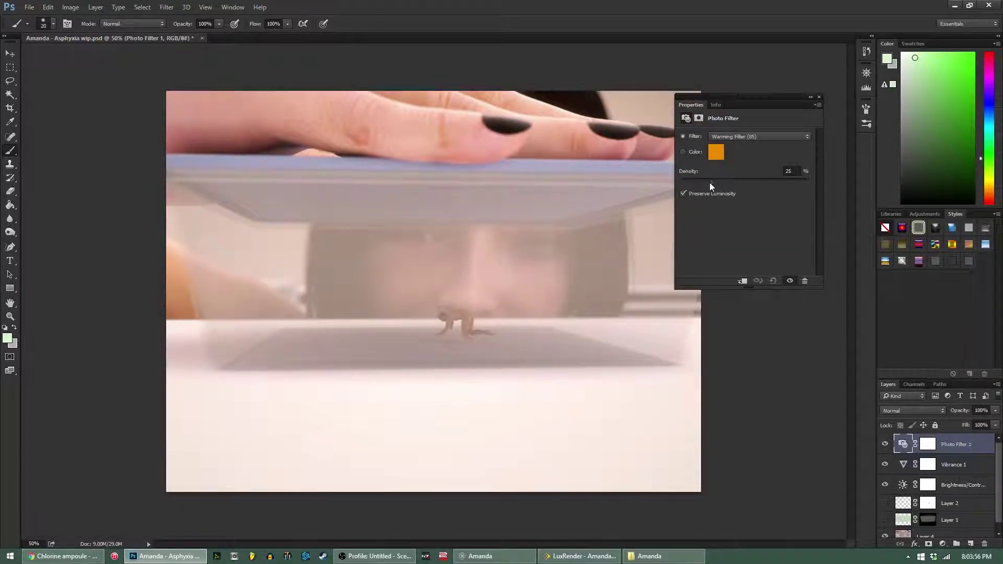
click(818, 97)
- Create a new empty layer above the Photo Filter adjustment layer
click(95, 7)
mouse_move(107, 16)
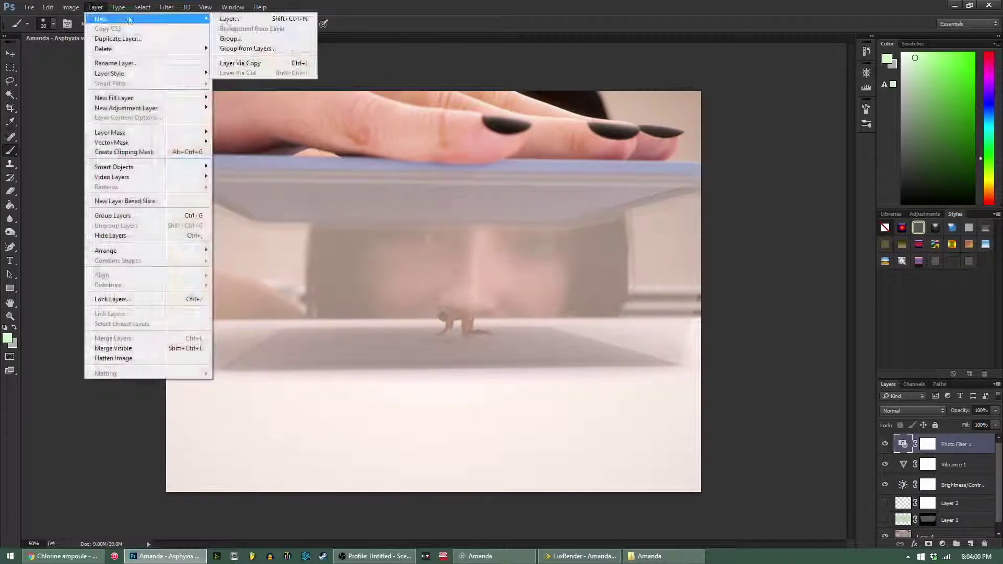
click(233, 15)
click(596, 193)
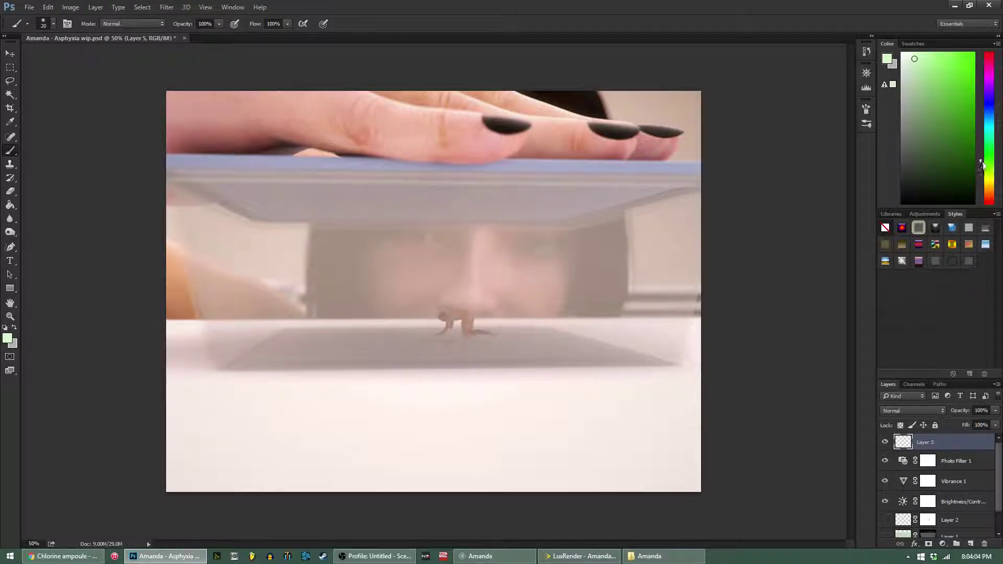
- Try a pale yellow-green foreground colour with a test brush stroke above the fingertips, and undo the stroke
click(985, 175)
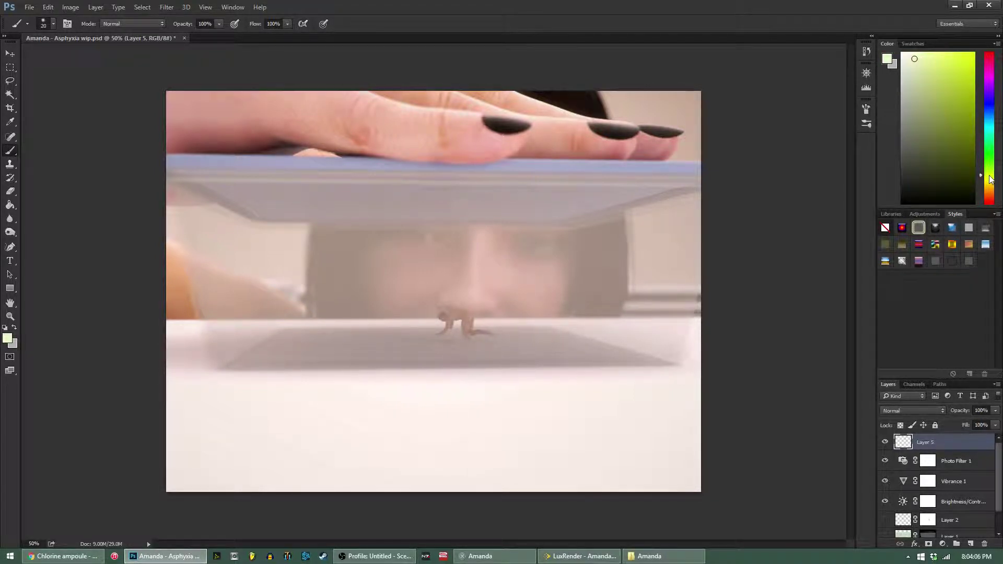
mouse_move(656, 111)
mouse_down()
mouse_move(671, 100)
mouse_move(648, 120)
mouse_up()
click(48, 6)
click(48, 7)
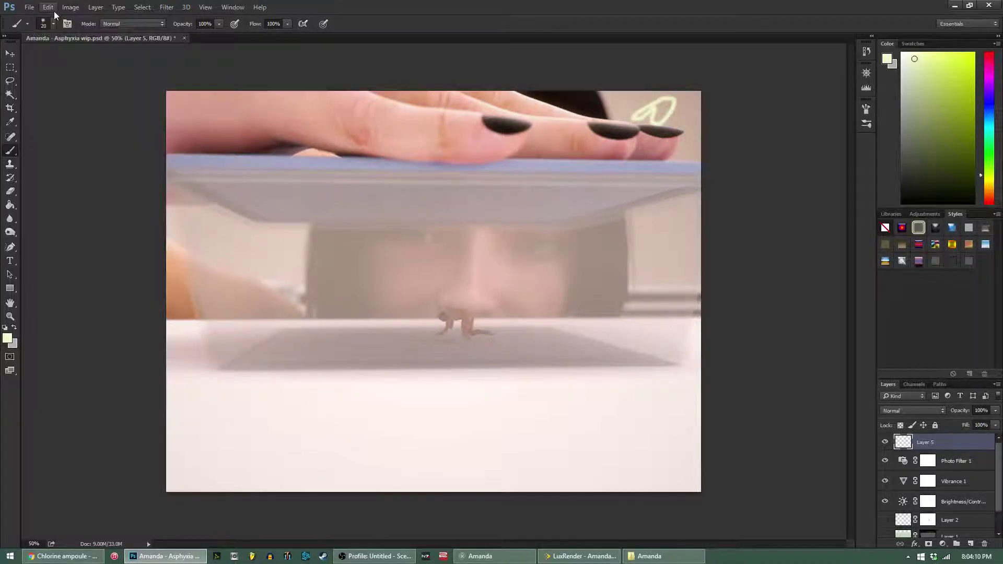
click(48, 7)
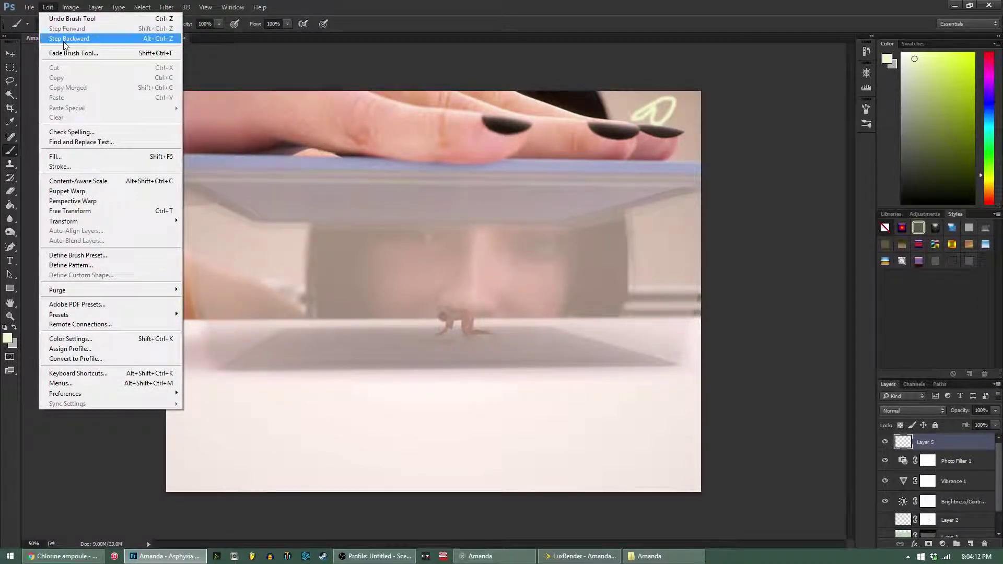
click(65, 39)
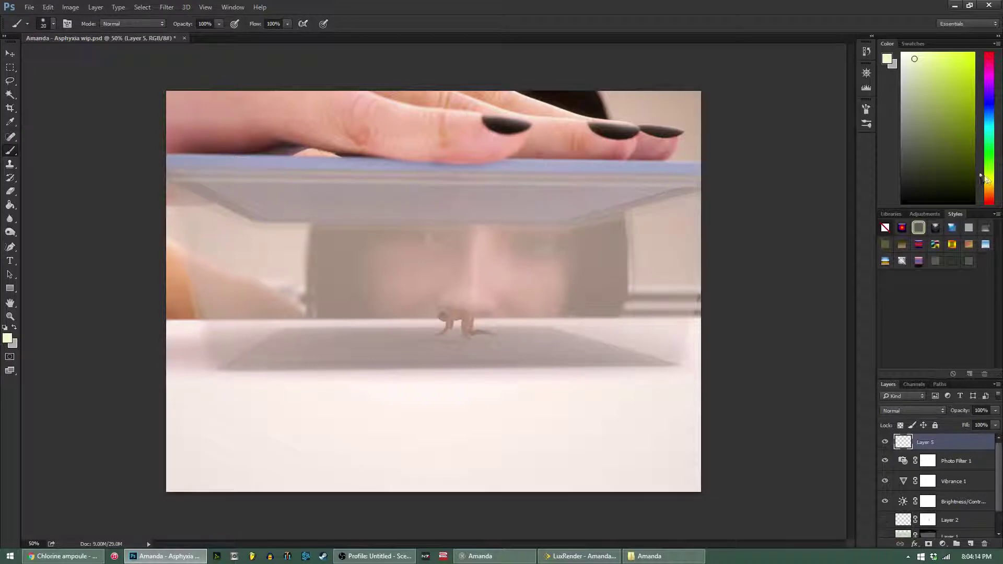
- Shift the foreground colour to a pale yellow, test and undo a brush stroke, and compare with the chlorine ampoule picture
click(981, 181)
drag(915, 61, 920, 61)
drag(639, 105, 666, 97)
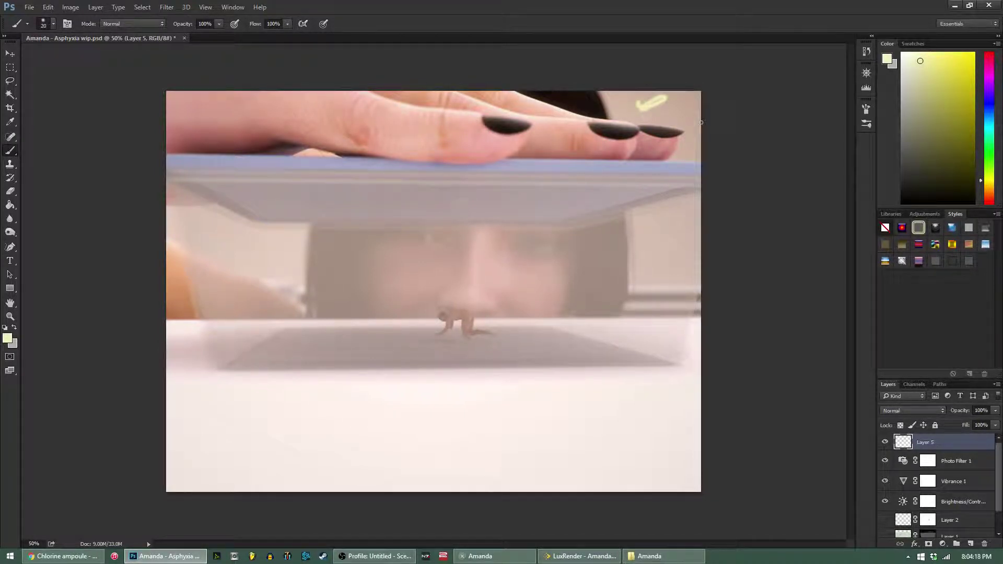
click(29, 7)
mouse_move(48, 7)
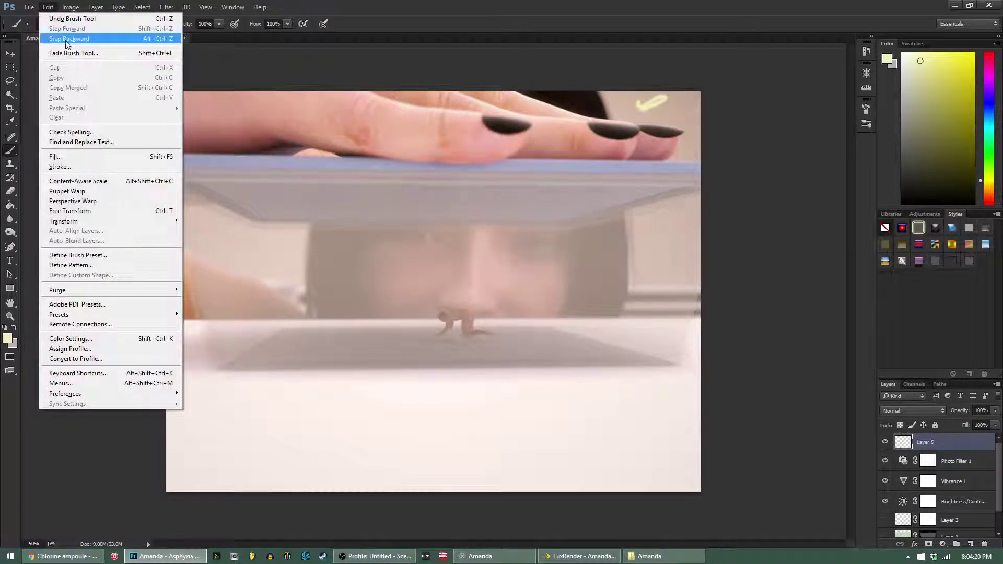
click(67, 38)
click(87, 557)
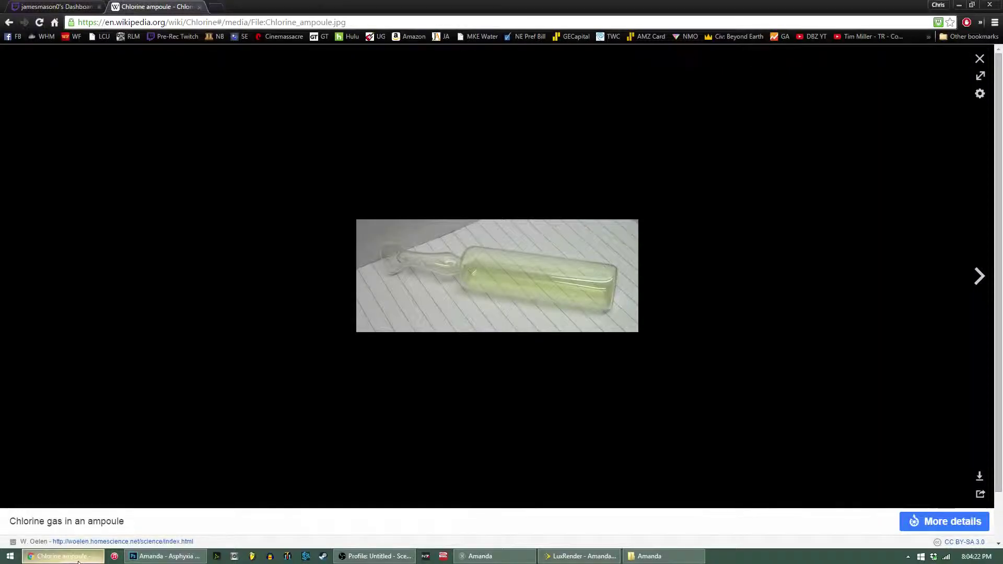
click(166, 555)
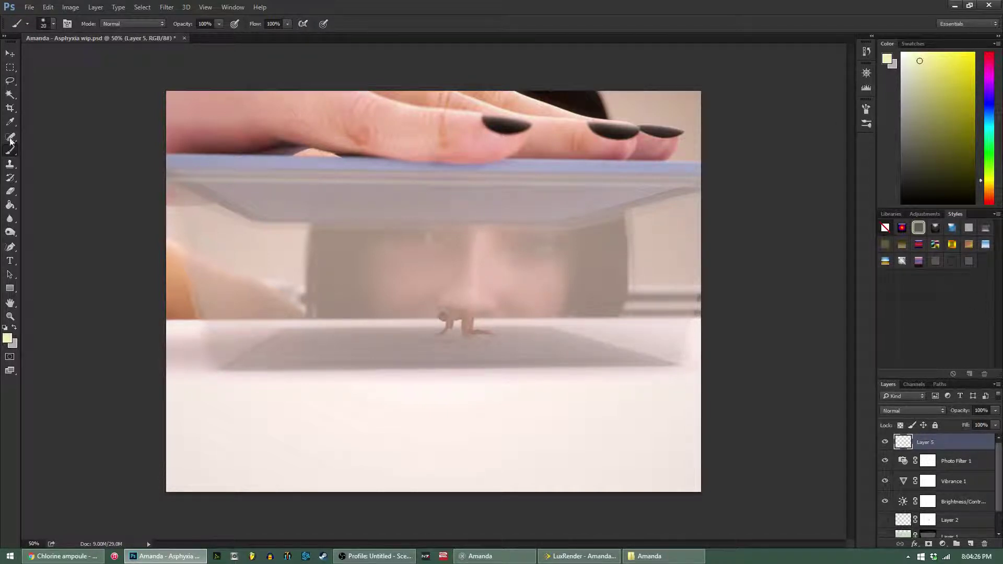
- Render Clouds on Layer 5 inside a full-width rectangular selection covering the glass box, and clear the selection
click(10, 68)
drag(153, 152, 730, 358)
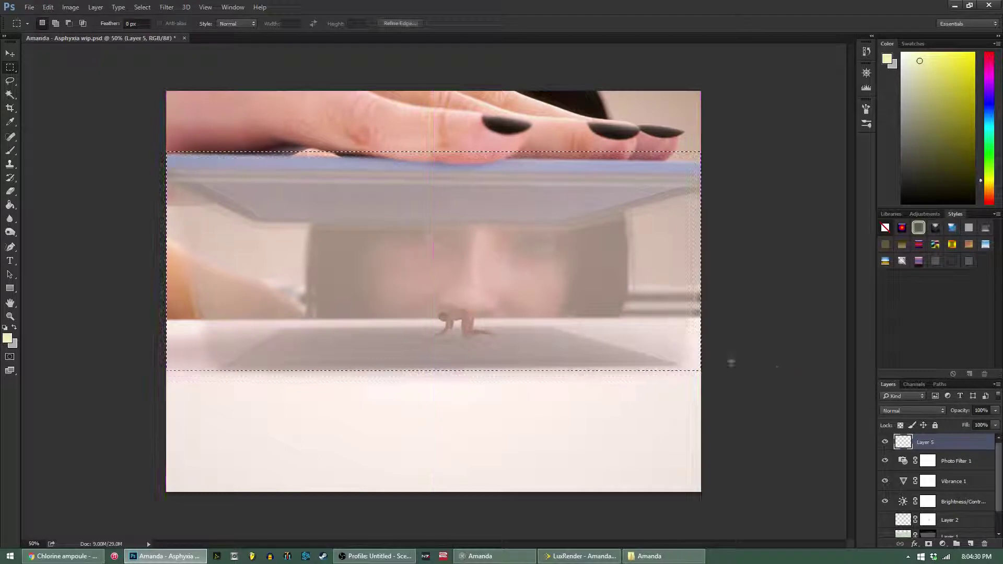
click(167, 7)
mouse_move(192, 171)
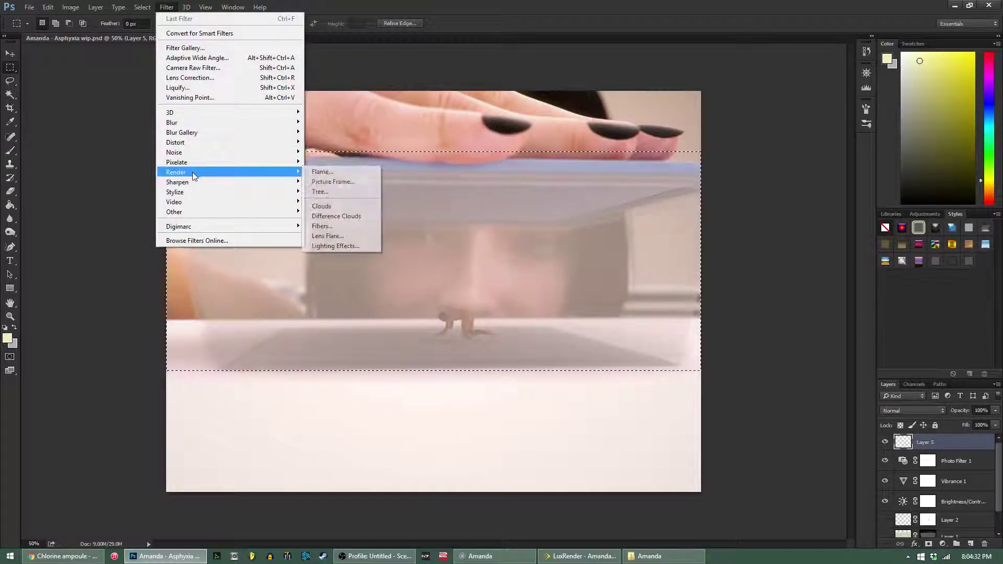
click(340, 204)
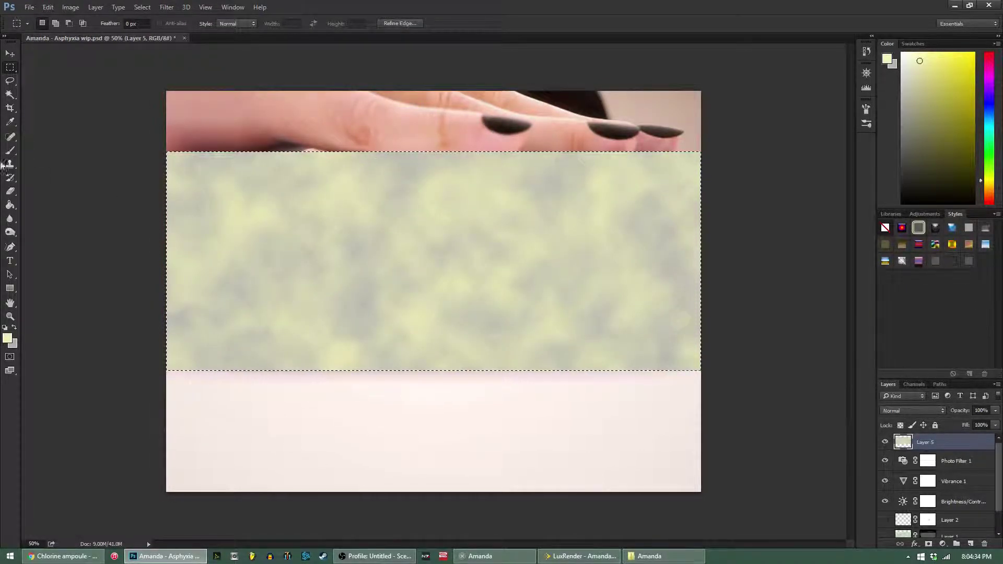
key(ctrl+f)
key(ctrl+f)
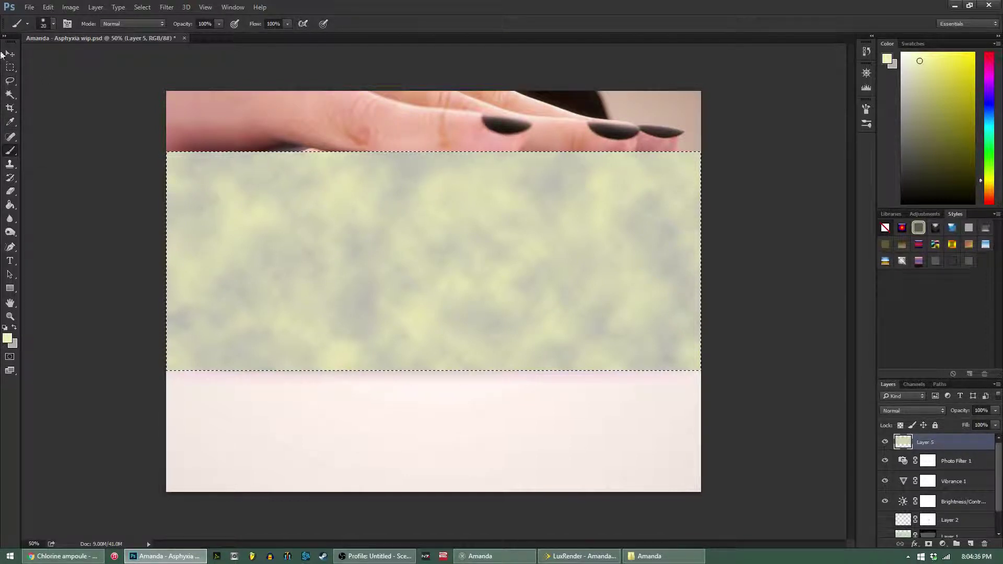
key(ctrl+d)
- Add a layer mask to Layer 5 and set the soft brush size to 154 px
click(11, 150)
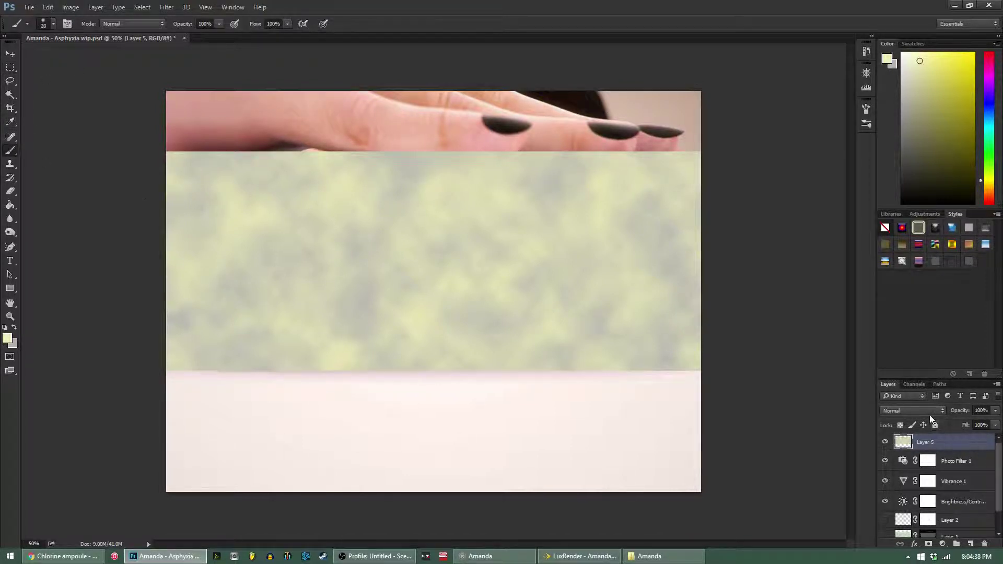
click(929, 545)
click(53, 23)
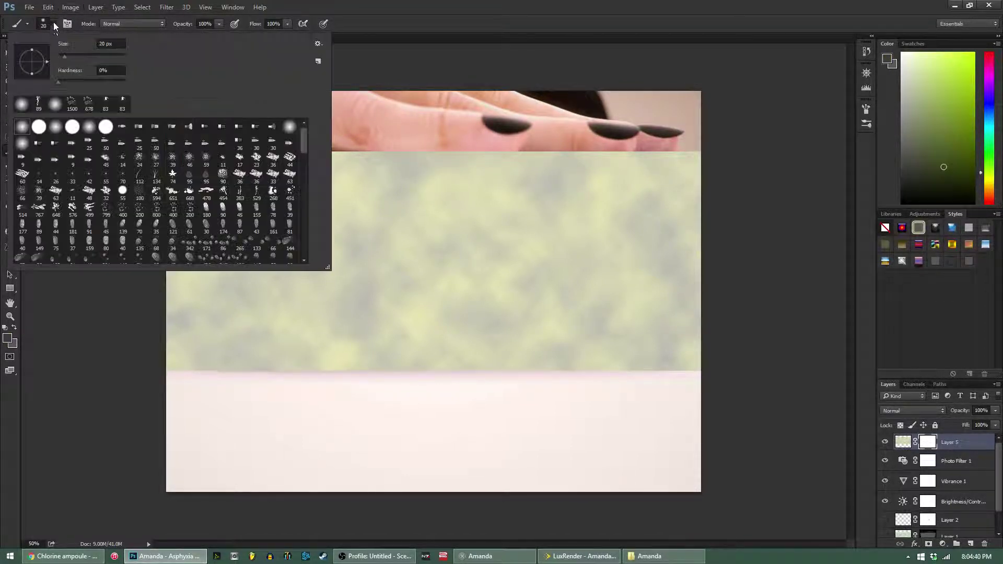
drag(67, 56, 76, 56)
key(Return)
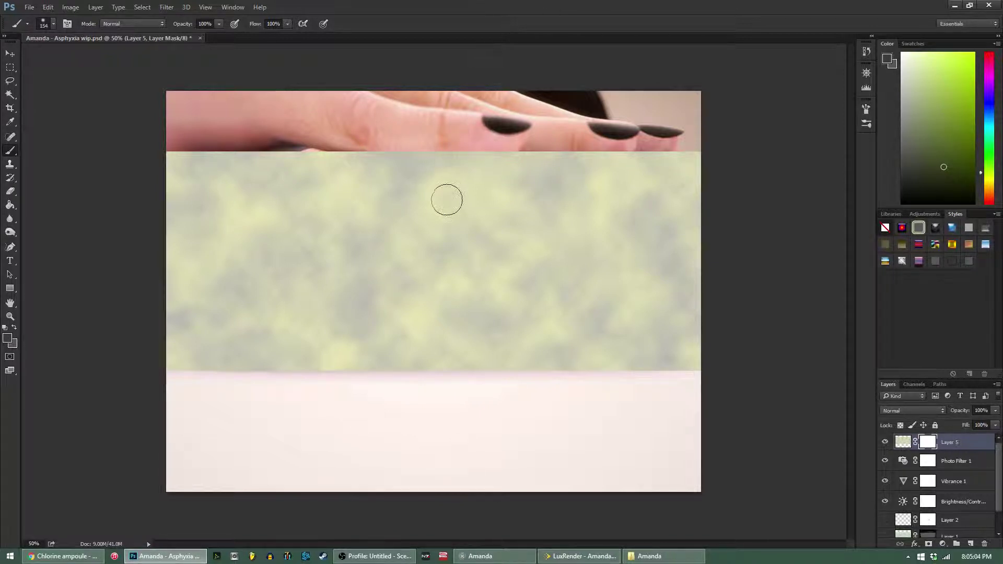
- Paint black on Layer 5's mask around the cloud band's edges to trim it softly to the glass box
drag(966, 180, 974, 205)
mouse_move(714, 360)
mouse_down()
mouse_move(666, 371)
mouse_move(476, 377)
mouse_move(376, 365)
mouse_up()
mouse_move(214, 381)
mouse_down()
mouse_move(678, 365)
mouse_move(696, 211)
mouse_move(679, 159)
mouse_move(152, 162)
mouse_move(172, 319)
mouse_up()
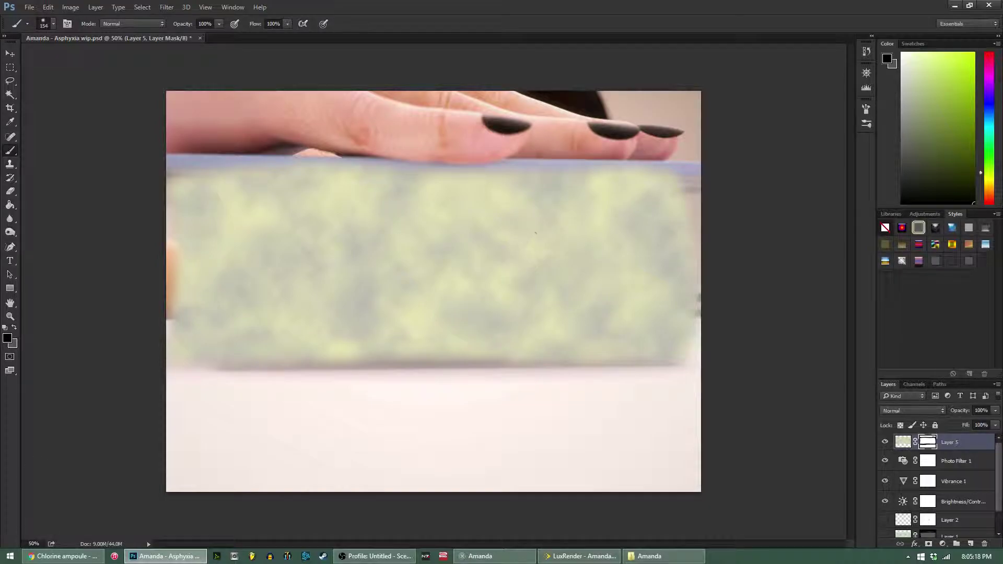
- Compare the cloud colour with the chlorine ampoule reference picture and delete Layer 5
click(89, 556)
click(163, 555)
right_click(951, 443)
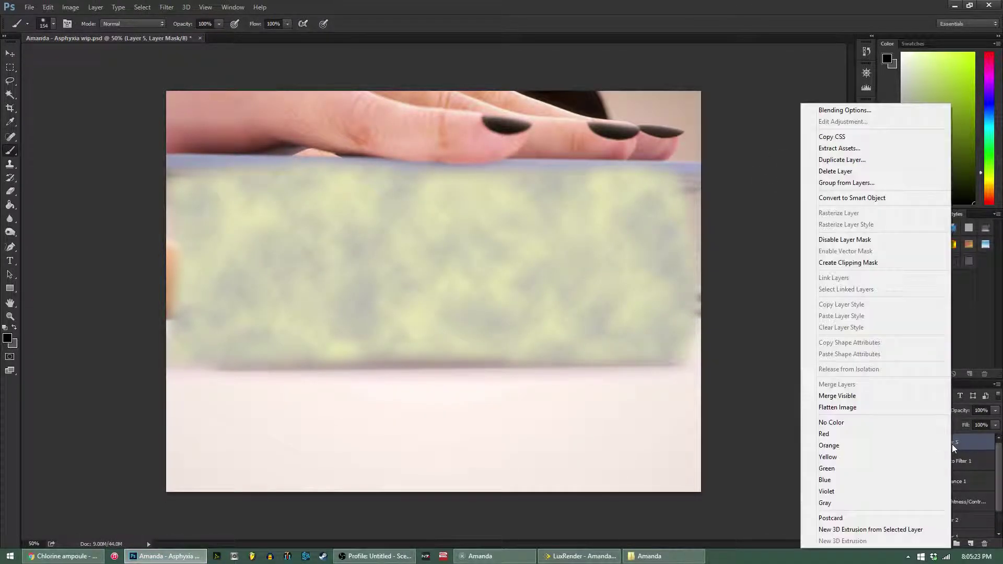
click(834, 171)
- Create a new empty layer at the top of the stack with the default settings
click(96, 7)
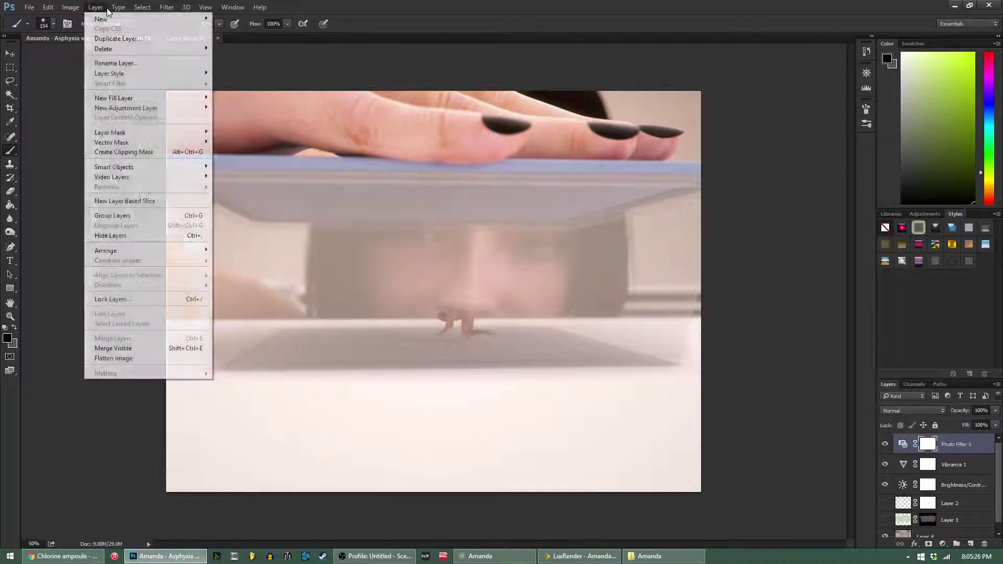
mouse_move(101, 19)
click(286, 19)
click(586, 187)
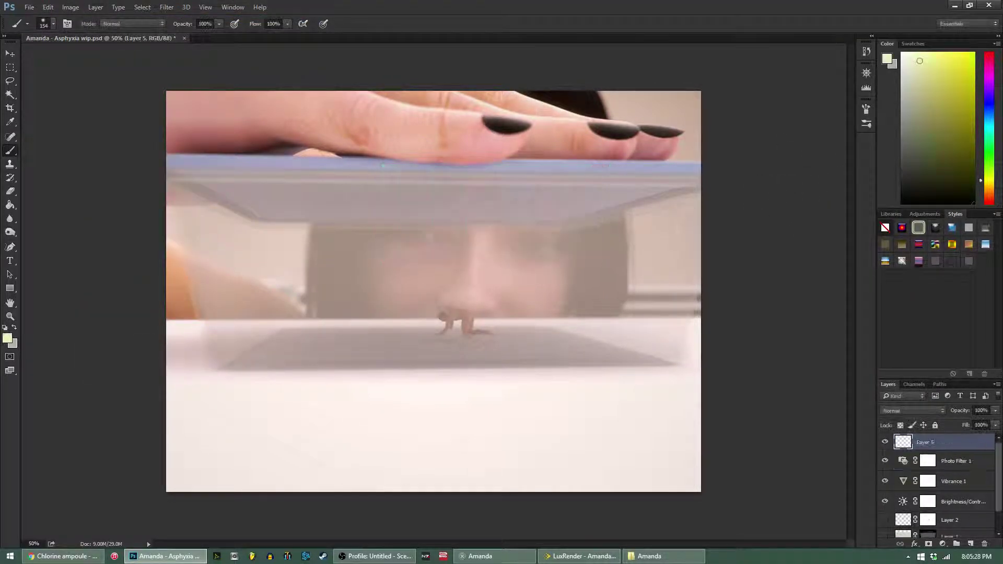
- Swap the grey to the foreground, lighten it, and make a full-width rectangular selection around the glass box
click(14, 327)
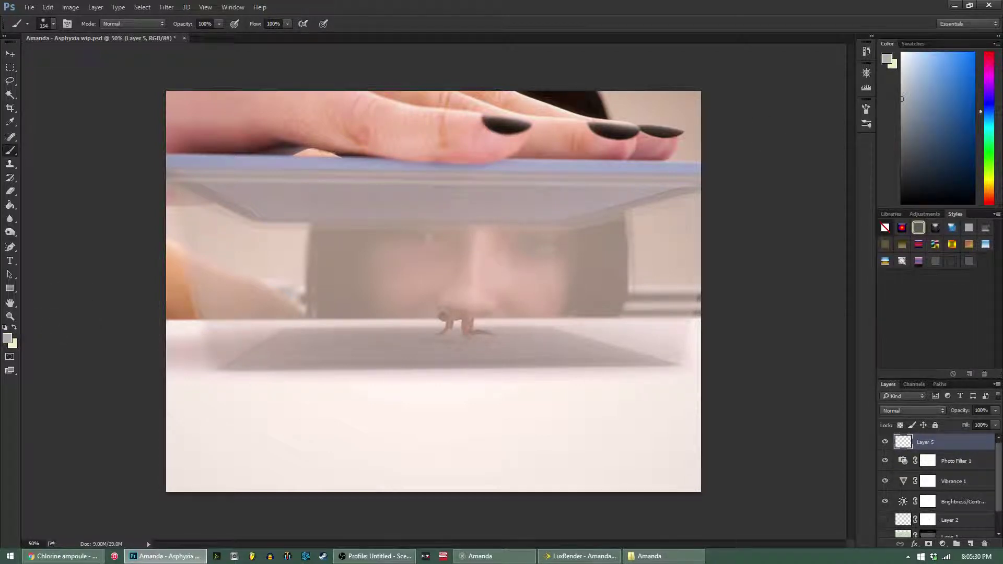
drag(901, 99, 901, 82)
click(10, 67)
drag(146, 154, 809, 368)
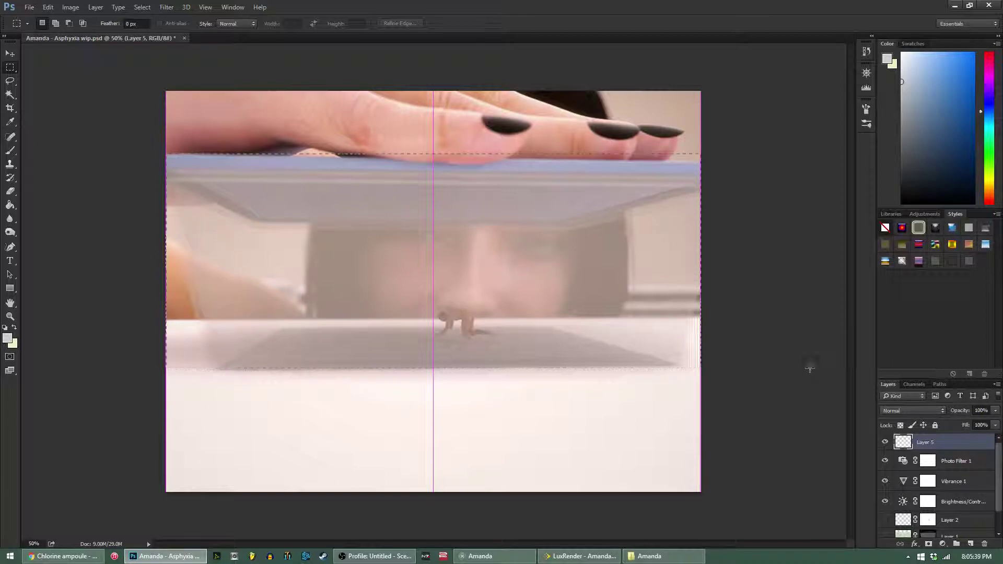
- Try rendering Clouds in light grey and pale yellow inside the selection, and undo the result
click(10, 150)
click(146, 5)
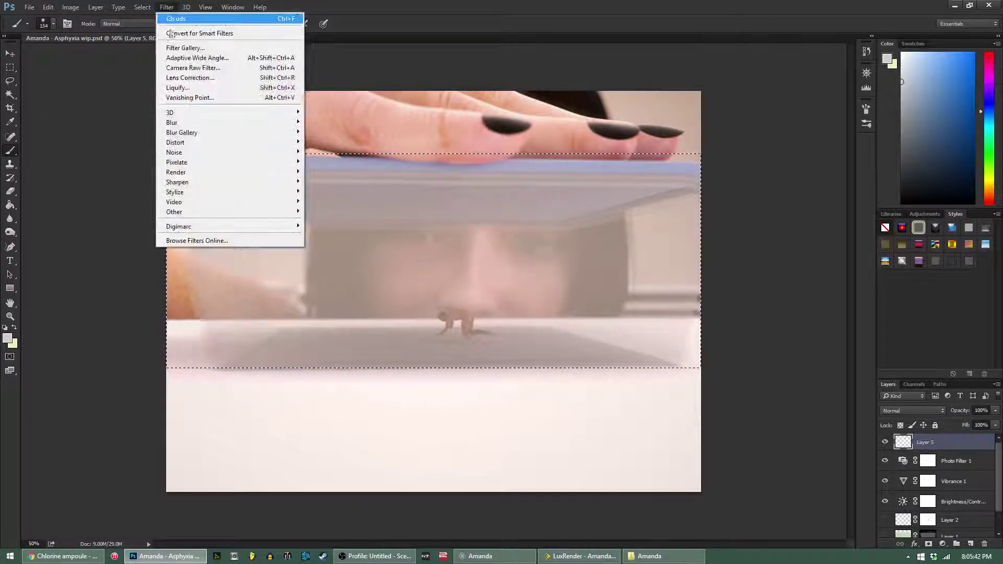
mouse_move(193, 174)
click(333, 206)
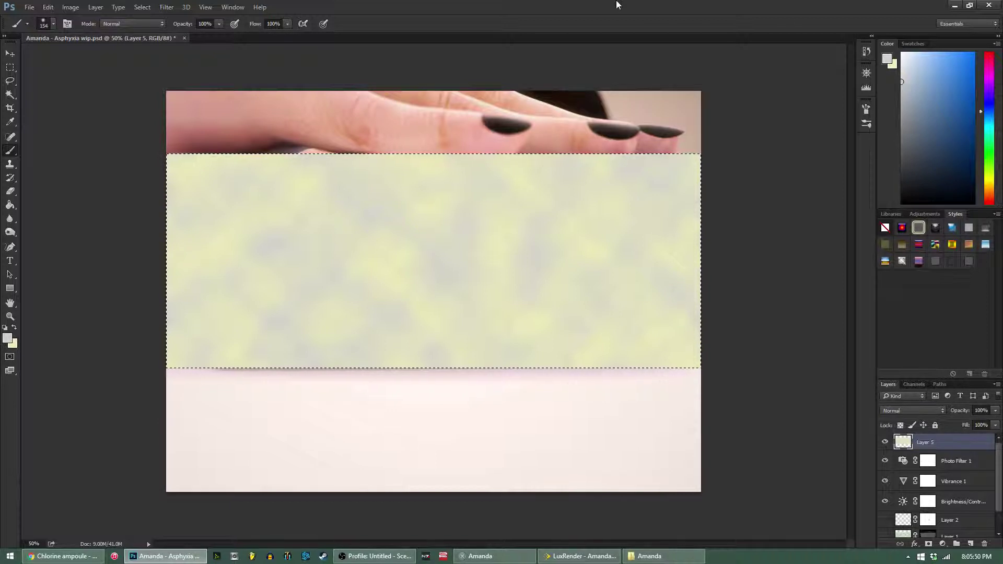
key(ctrl+z)
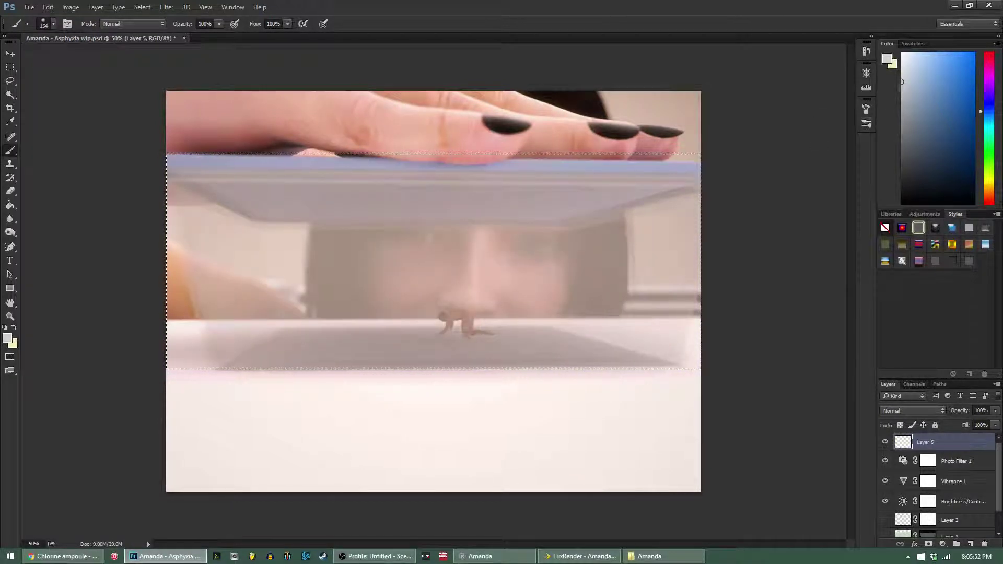
- Try rendering Clouds with a near-white foreground inside the selection, and clear the rendered pixels
click(167, 7)
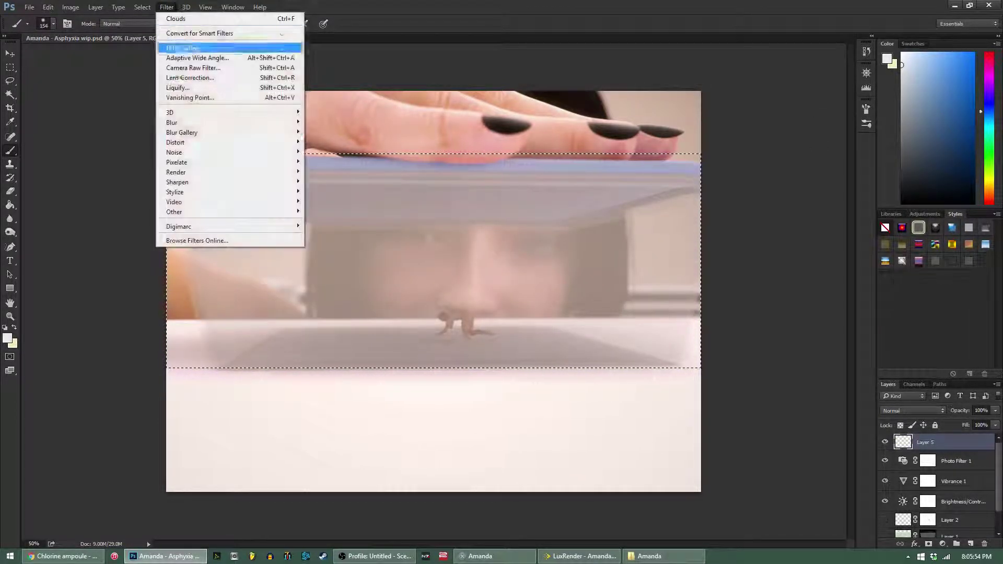
click(368, 213)
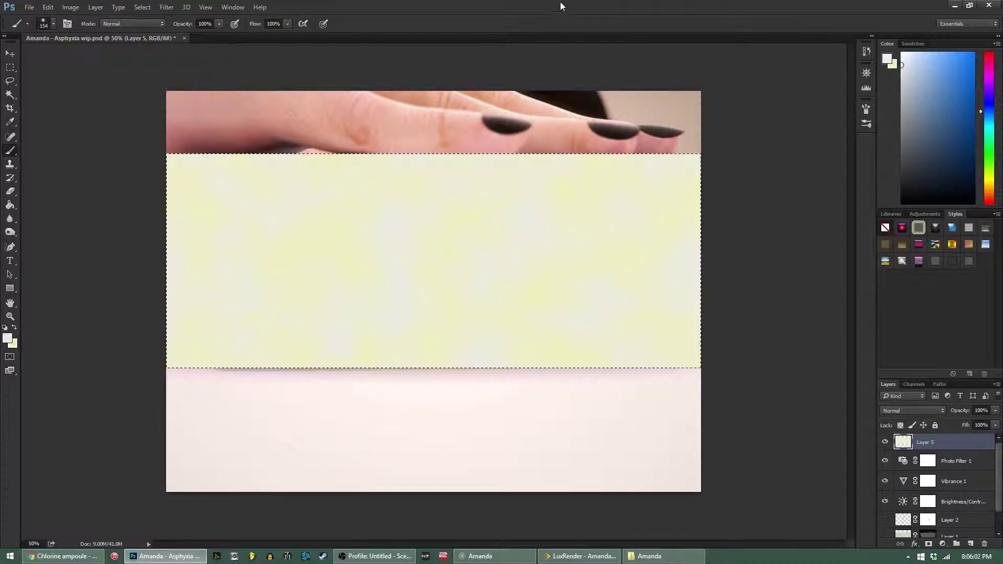
key(Delete)
- Swap the foreground and background colours, shift the pale yellow towards green, and render Clouds inside the selection
click(15, 327)
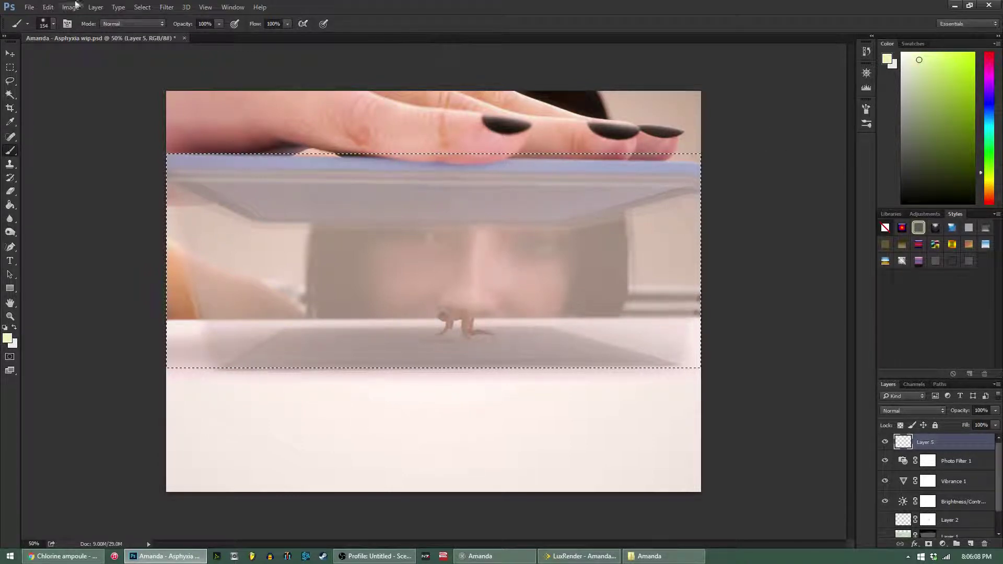
click(166, 7)
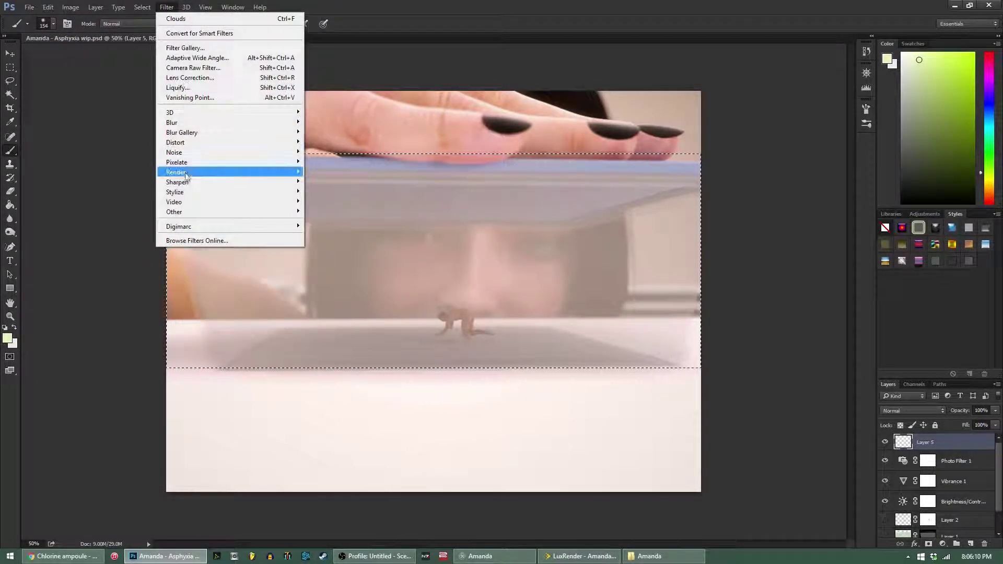
click(332, 205)
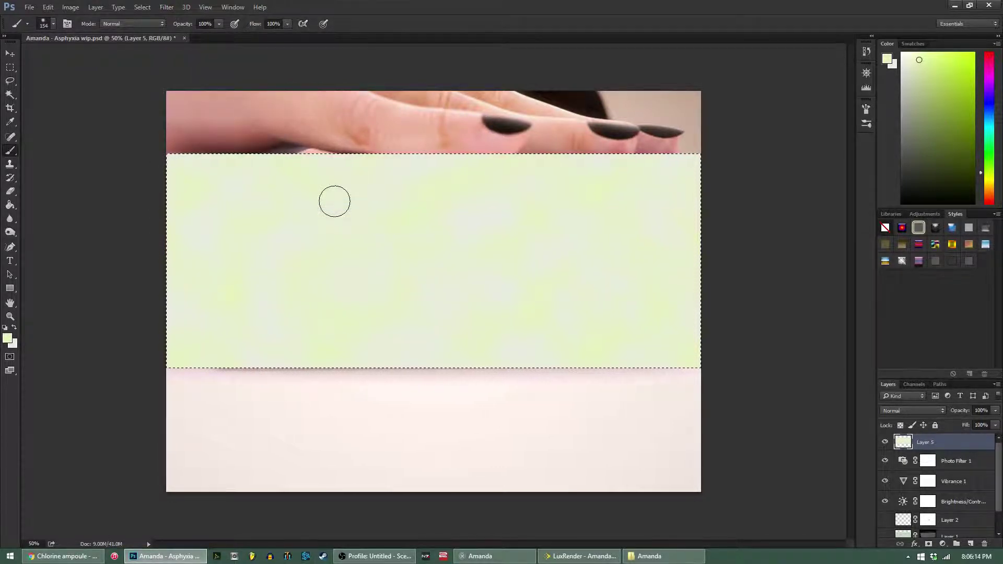
- Add a layer mask to Layer 5 from the selection and paint black around its edges to fit the glass box
click(929, 545)
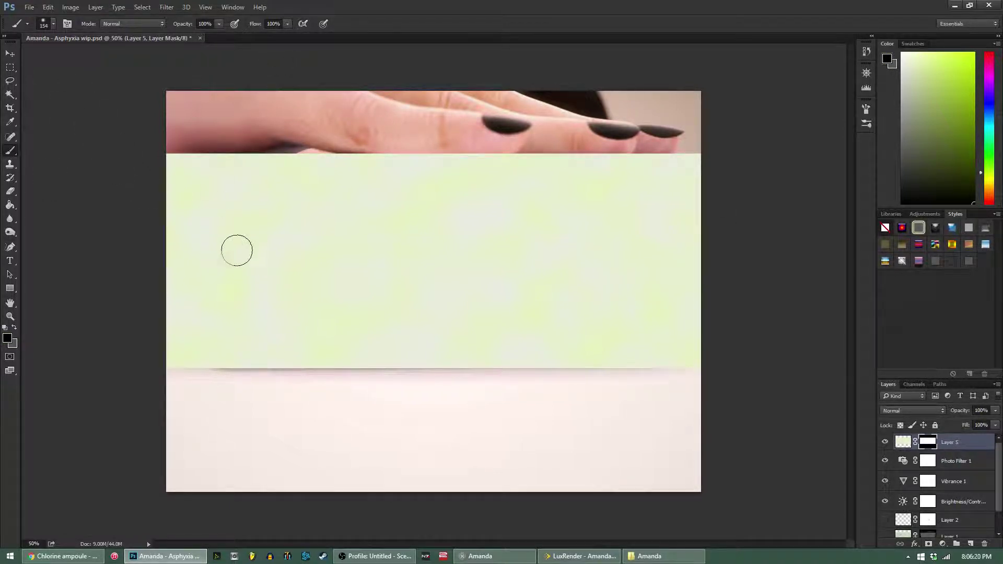
mouse_move(418, 361)
mouse_down()
mouse_move(166, 374)
mouse_move(167, 143)
mouse_move(194, 365)
mouse_up()
mouse_move(640, 364)
mouse_down()
mouse_move(420, 374)
mouse_move(708, 363)
mouse_move(690, 297)
mouse_move(702, 203)
mouse_move(684, 150)
mouse_move(575, 159)
mouse_move(370, 145)
mouse_move(172, 154)
mouse_move(243, 169)
mouse_move(672, 157)
mouse_move(460, 147)
mouse_up()
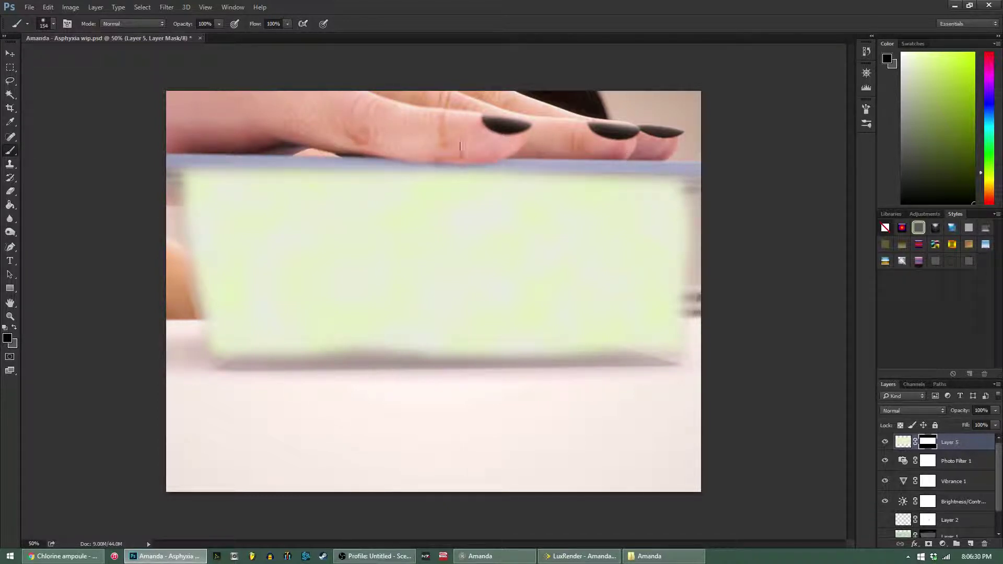
- Paint mid-grey on Layer 5's mask over the whole glass box to make the cloud translucent, and save the document
drag(964, 185, 918, 131)
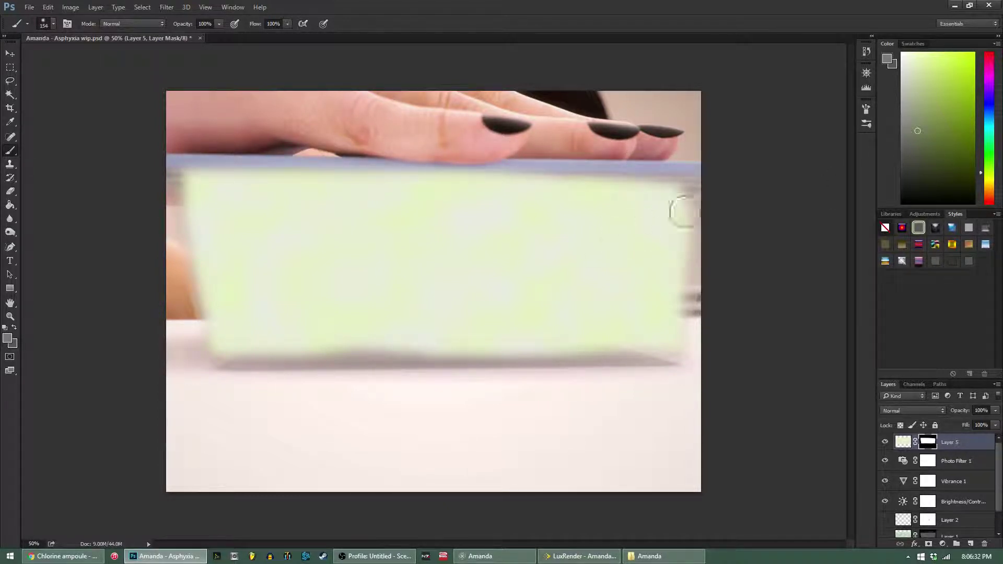
mouse_move(683, 211)
mouse_down()
mouse_move(649, 345)
mouse_move(228, 349)
mouse_move(203, 282)
mouse_move(192, 184)
mouse_move(406, 198)
mouse_move(474, 196)
mouse_move(345, 187)
mouse_move(589, 188)
mouse_move(652, 221)
mouse_move(576, 334)
mouse_move(578, 305)
mouse_move(548, 323)
mouse_move(576, 256)
mouse_move(507, 283)
mouse_move(504, 247)
mouse_move(510, 323)
mouse_move(468, 292)
mouse_move(424, 279)
mouse_move(382, 237)
mouse_move(291, 220)
mouse_move(203, 241)
mouse_move(214, 301)
mouse_move(382, 304)
mouse_move(306, 283)
mouse_move(535, 324)
mouse_move(542, 312)
mouse_move(654, 329)
mouse_move(663, 342)
mouse_move(675, 301)
mouse_move(633, 305)
mouse_up()
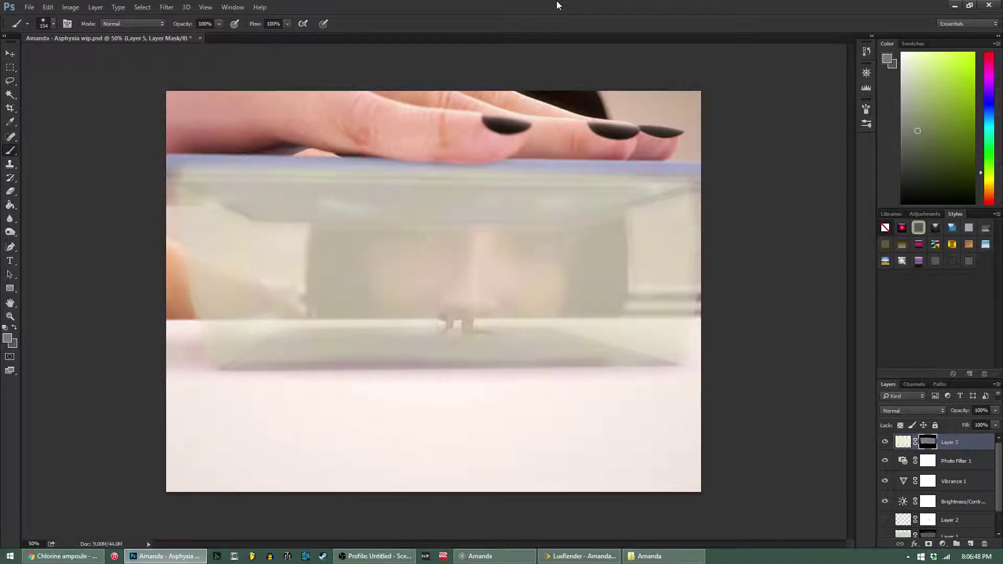
key(ctrl+s)
- Paint dark and medium greys on Layer 5's mask across the box's upper part, sides and floor to vary the gas density
click(955, 172)
drag(150, 172, 277, 183)
mouse_move(191, 206)
mouse_down()
mouse_move(208, 225)
mouse_move(202, 276)
mouse_move(230, 355)
mouse_move(213, 330)
mouse_up()
mouse_move(622, 350)
mouse_down()
mouse_move(676, 334)
mouse_move(620, 360)
mouse_move(650, 341)
mouse_move(680, 265)
mouse_move(680, 200)
mouse_move(519, 179)
mouse_move(396, 182)
mouse_move(654, 189)
mouse_move(290, 190)
mouse_up()
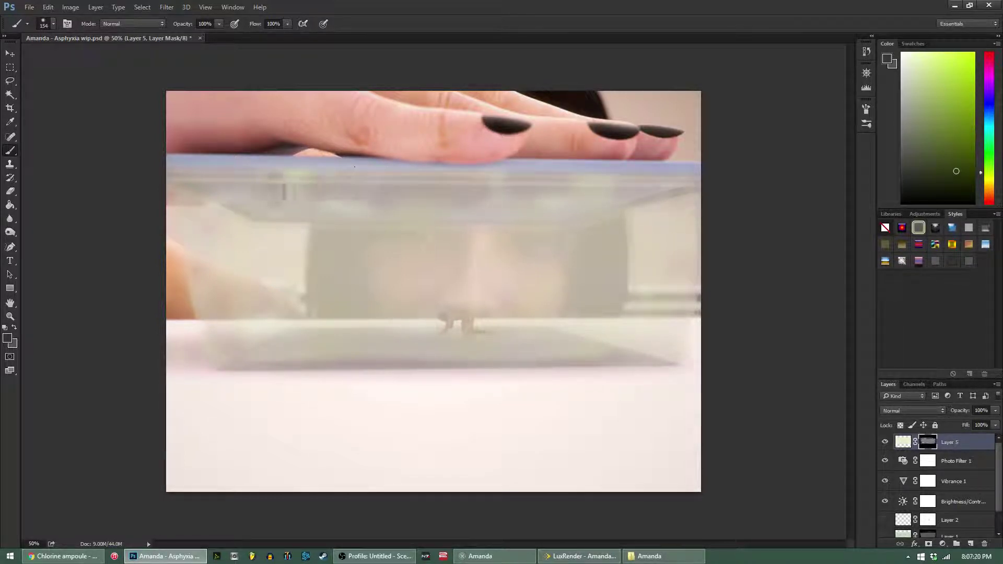
click(940, 155)
mouse_move(543, 203)
mouse_down()
mouse_move(410, 187)
mouse_move(220, 199)
mouse_up()
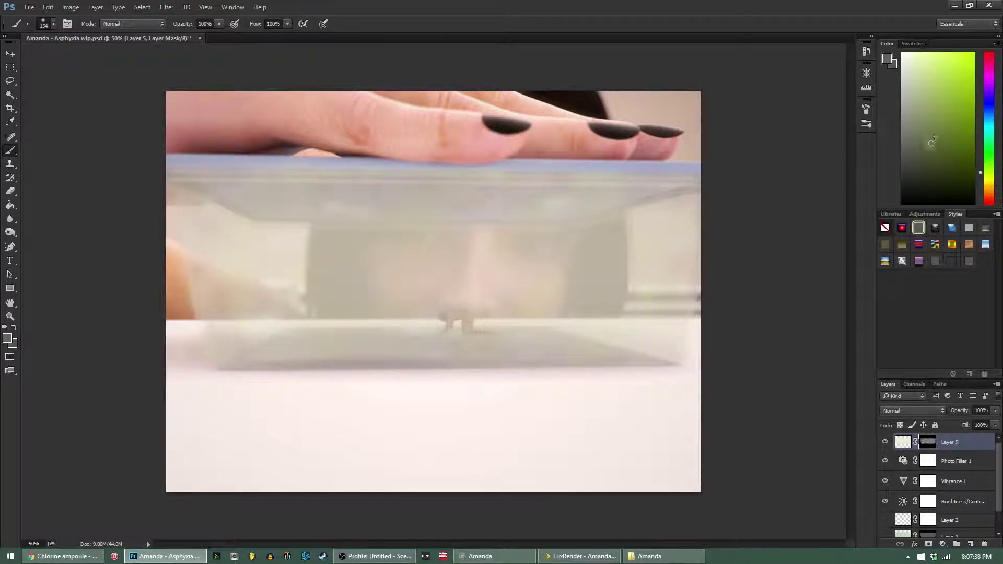
- Dab lighter greys on Layer 5's mask inside the box to thicken patches of gas, and save the document
click(935, 114)
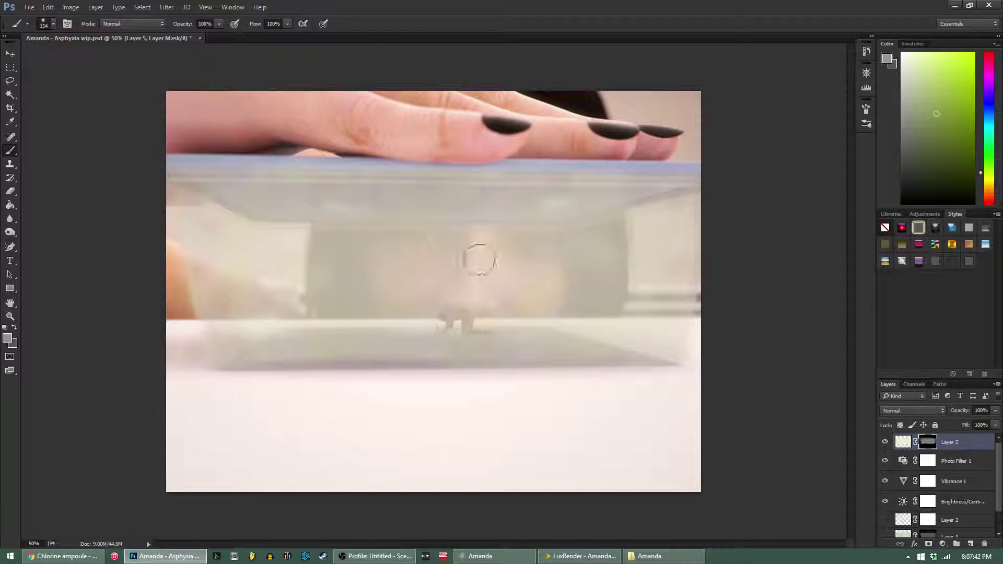
click(925, 94)
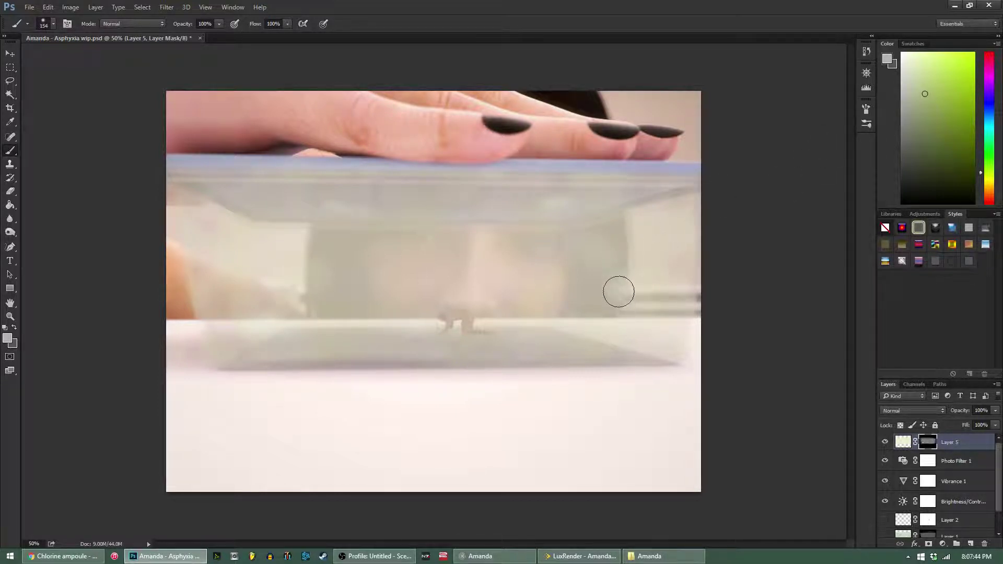
click(634, 294)
click(932, 114)
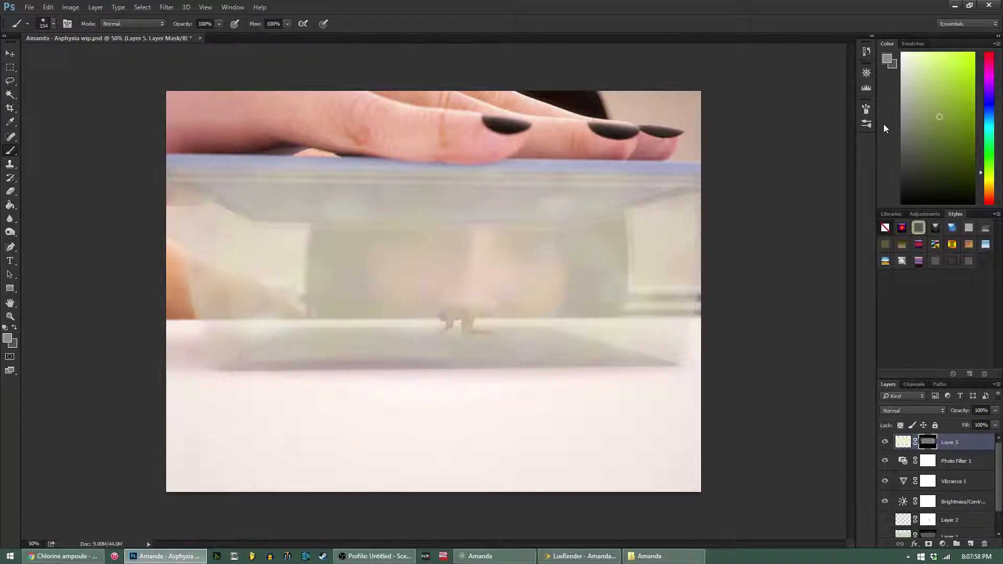
key(ctrl+s)
- Paint black on Layer 5's mask outside the box's lower-left edge, save, and inspect the gas at 100% zoom
key(d)
drag(175, 340, 179, 352)
key(ctrl+1)
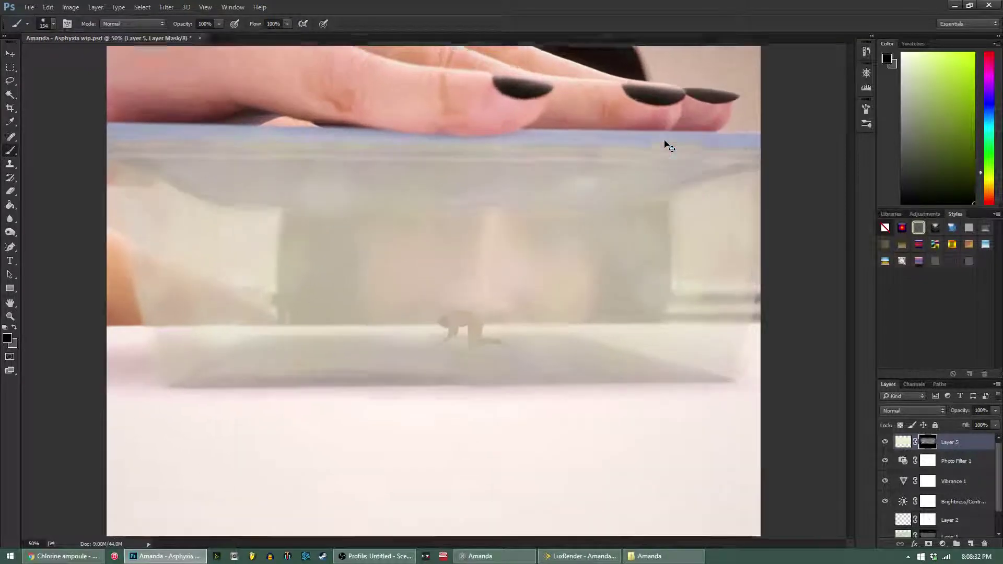
key(ctrl+s)
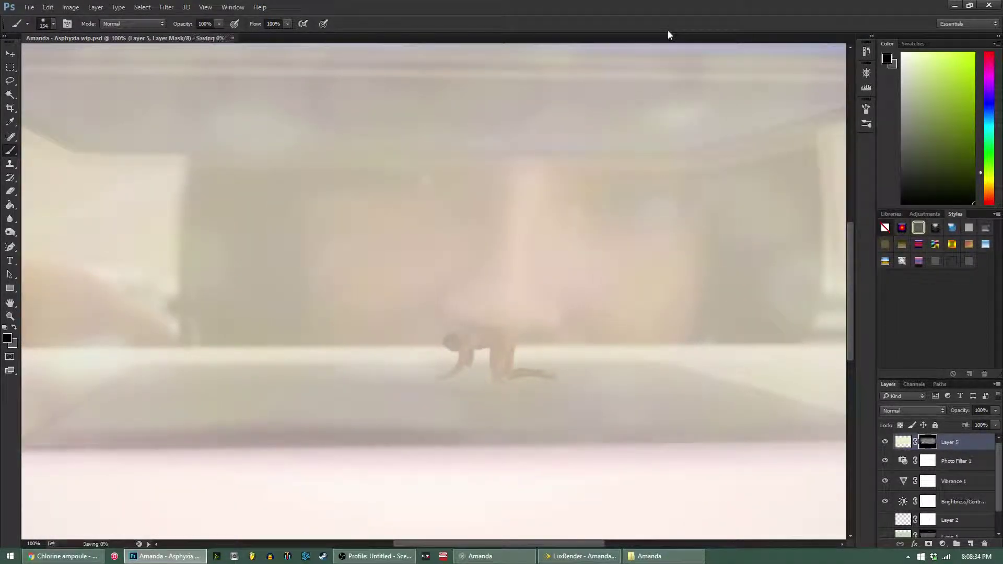
drag(489, 545, 536, 545)
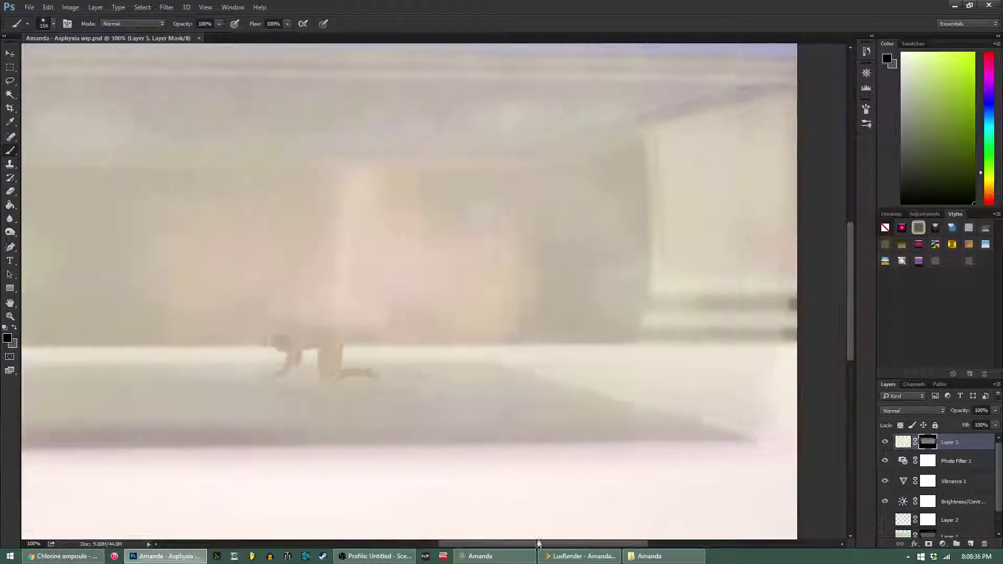
- Close the open folder window and return to the full composite
click(649, 556)
right_click(650, 556)
click(681, 542)
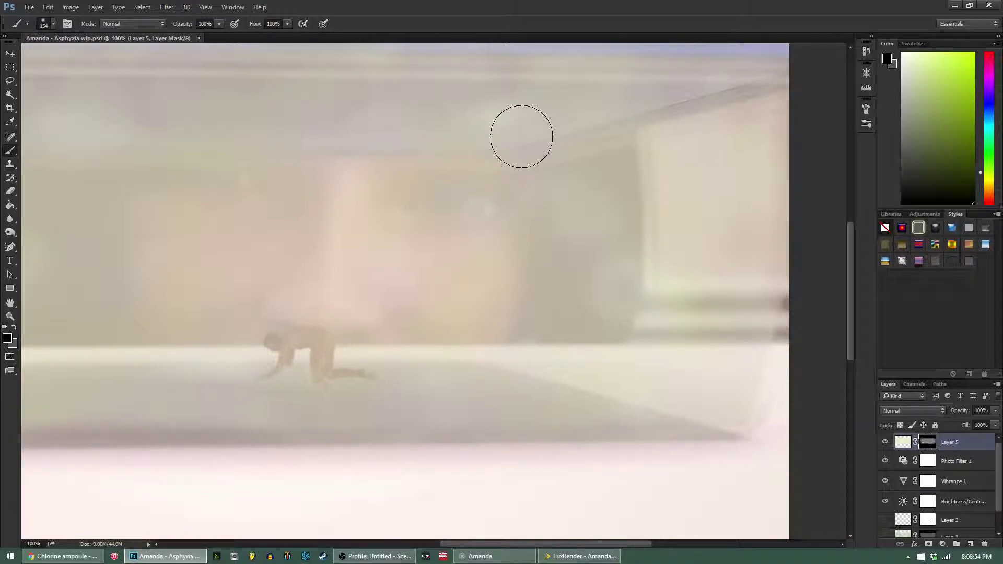
scroll(506, 137, down, 2)
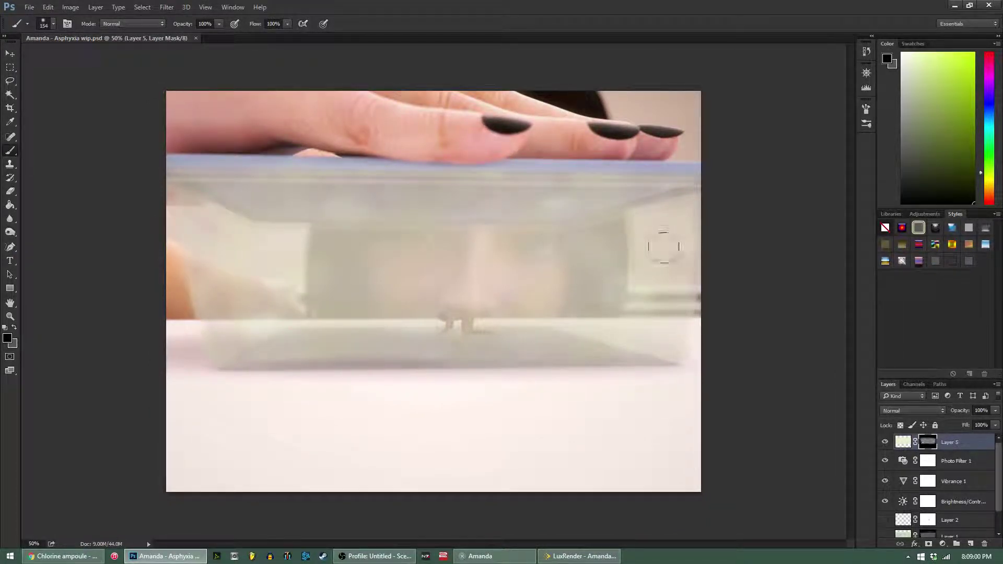
- Try painting black on Layer 5's mask over both eyes behind the glass, and undo the strokes
drag(558, 253, 419, 238)
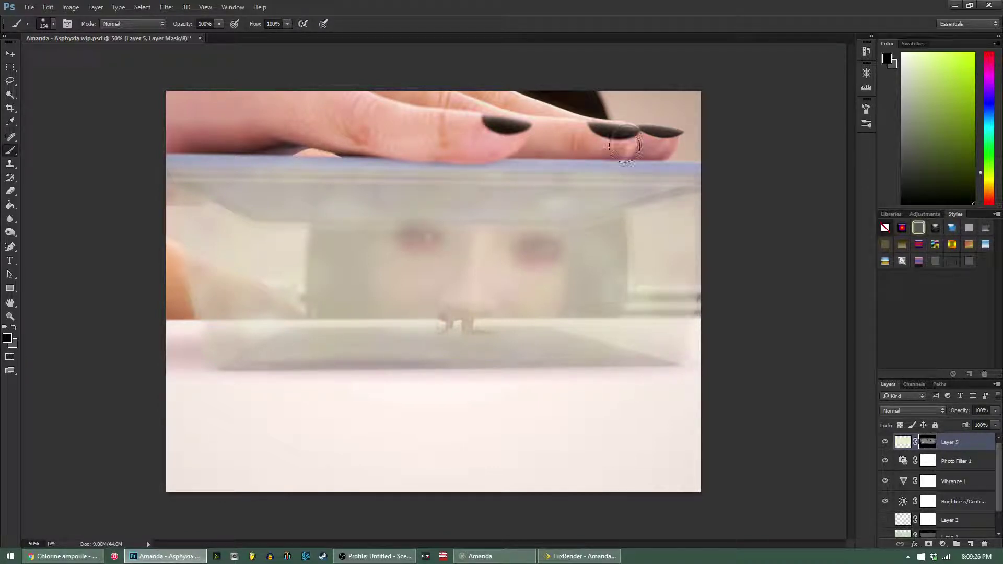
drag(404, 237, 436, 239)
drag(522, 245, 535, 250)
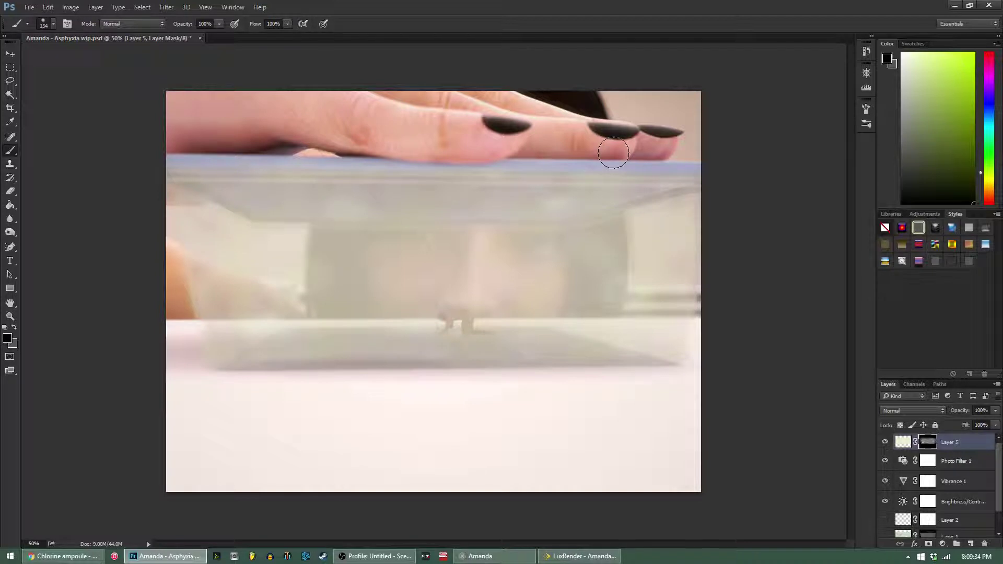
- Paint dark grey on Layer 5's mask over both eyes to thin the gas in front of them
drag(950, 177, 939, 159)
click(535, 243)
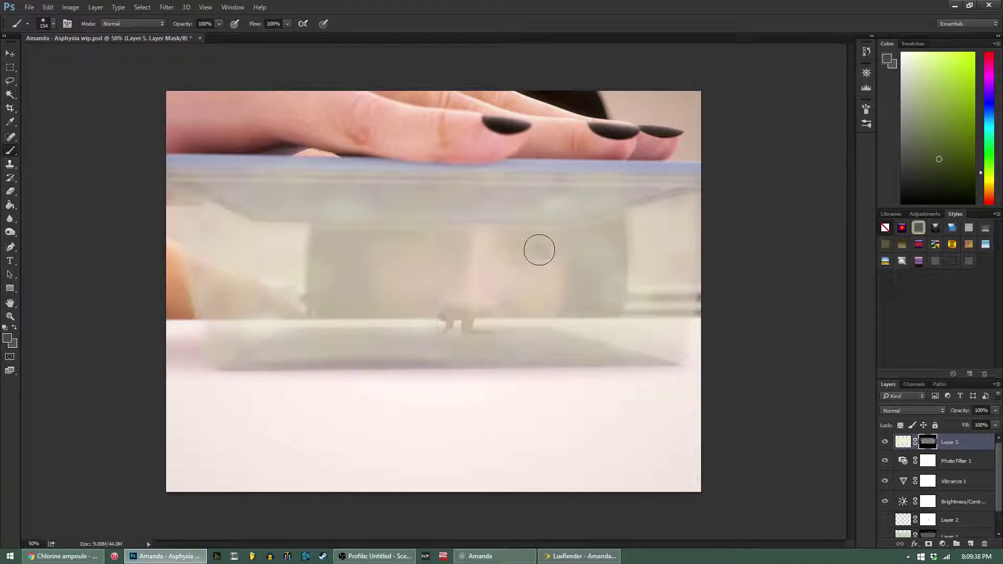
drag(468, 247, 401, 234)
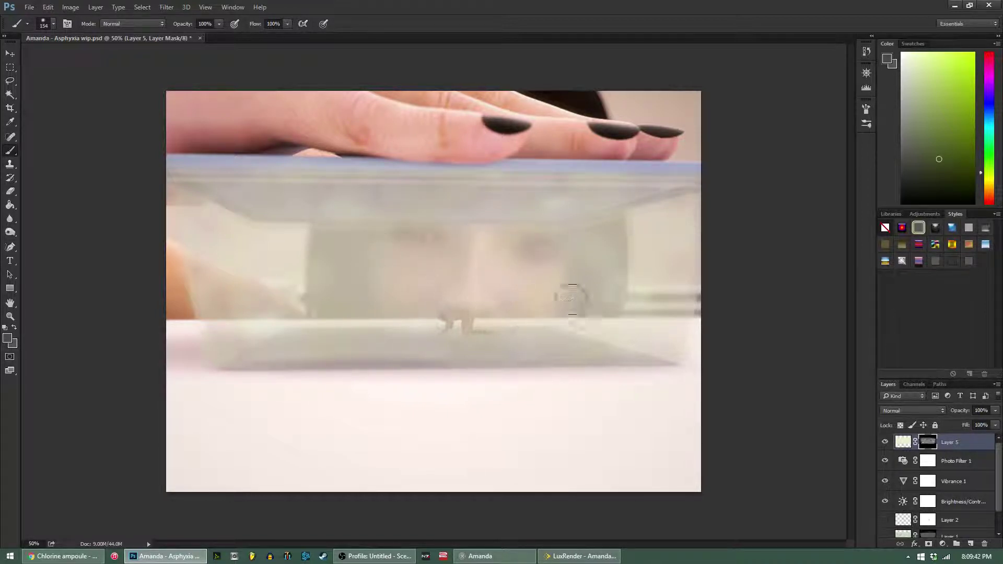
- Blend the eye areas on Layer 5's mask with a slightly lighter grey and save the document
drag(938, 159, 941, 145)
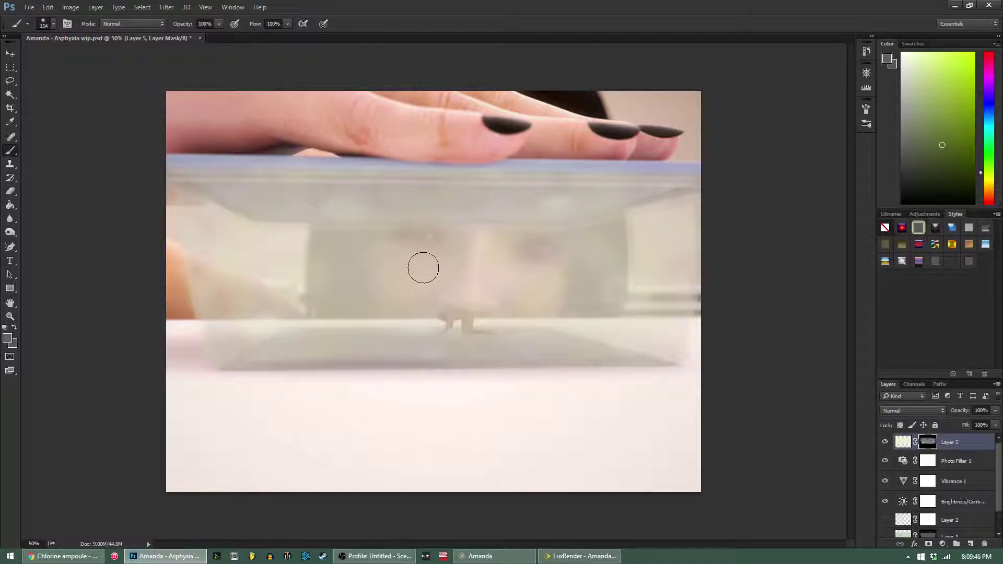
mouse_move(529, 230)
mouse_down()
mouse_move(475, 250)
mouse_move(461, 234)
mouse_move(421, 237)
mouse_up()
drag(549, 245, 542, 269)
key(ctrl+s)
- Create a new empty Layer 6 above Layer 5 in Normal mode at 100% opacity
click(97, 7)
mouse_move(185, 19)
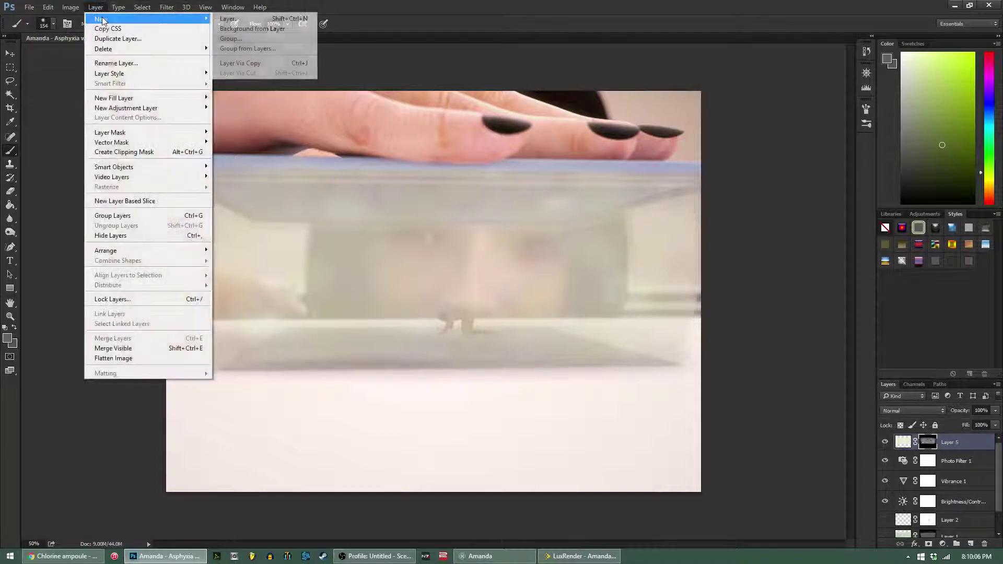
click(217, 20)
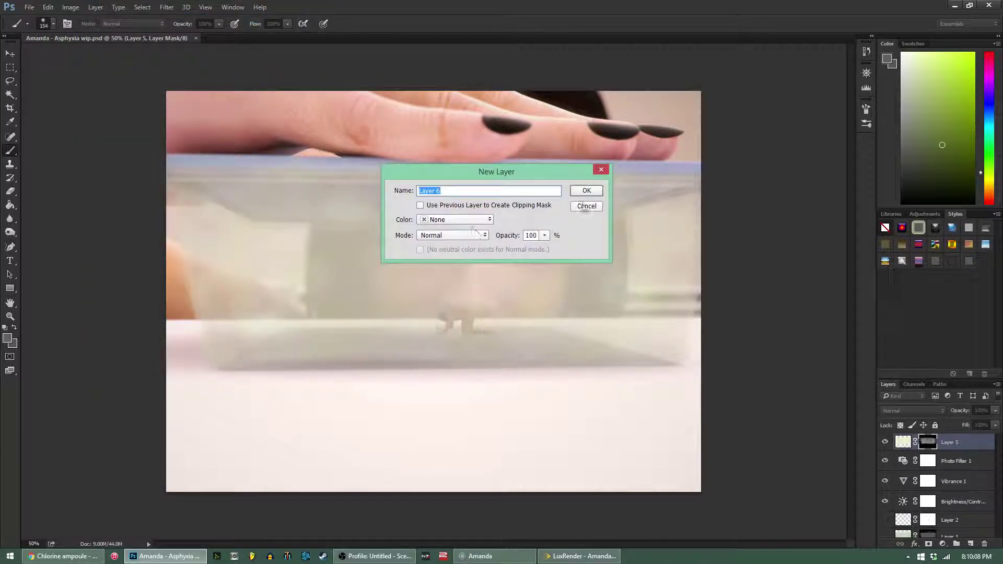
click(586, 192)
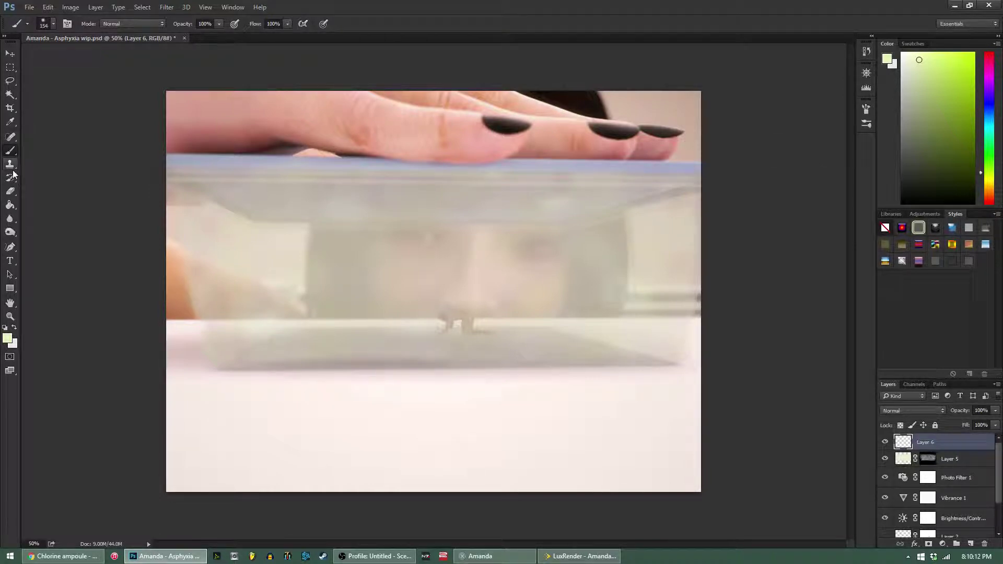
- Browse the brush presets for a wispy smoke-shaped tip, trying several candidates such as the 288, 293 and 568 px tips
click(52, 24)
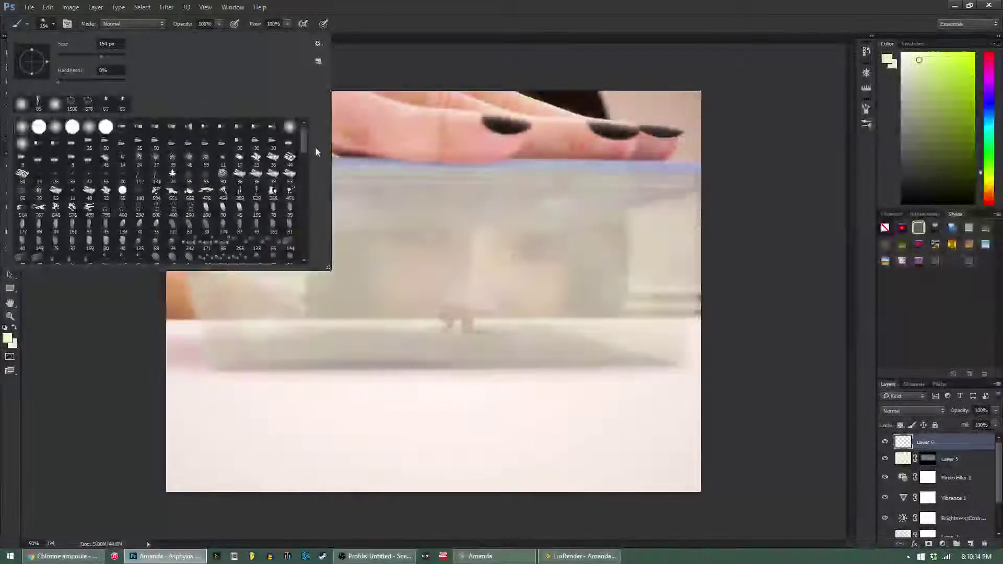
scroll(307, 197, down, 5)
mouse_move(306, 194)
mouse_down()
mouse_move(305, 205)
mouse_move(305, 163)
mouse_up()
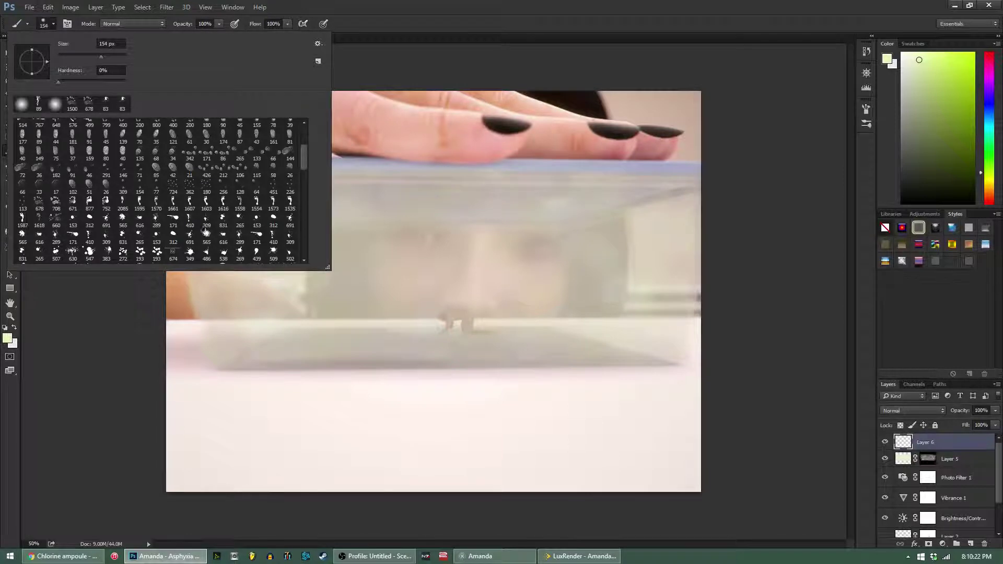
scroll(305, 159, down, 3)
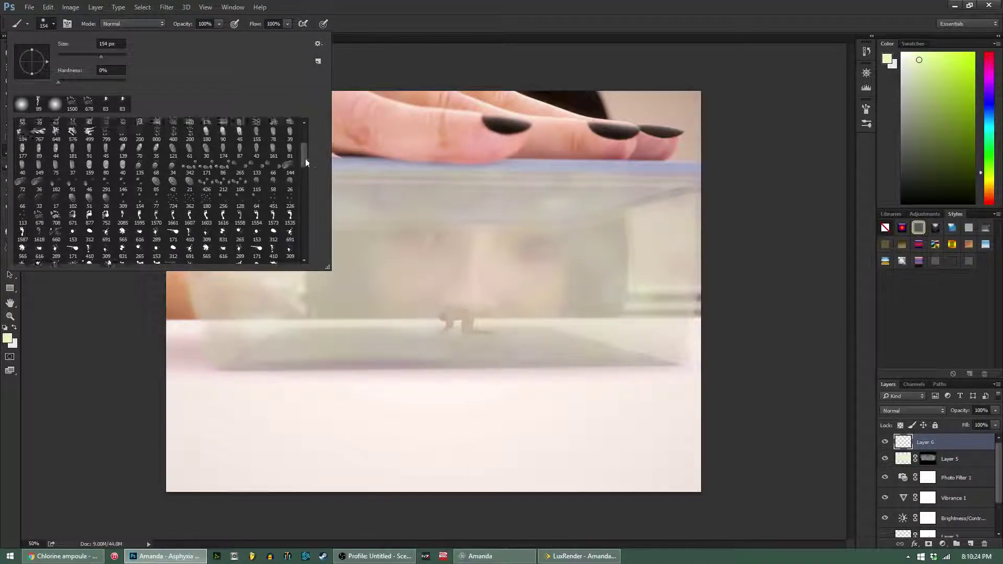
drag(303, 171, 301, 186)
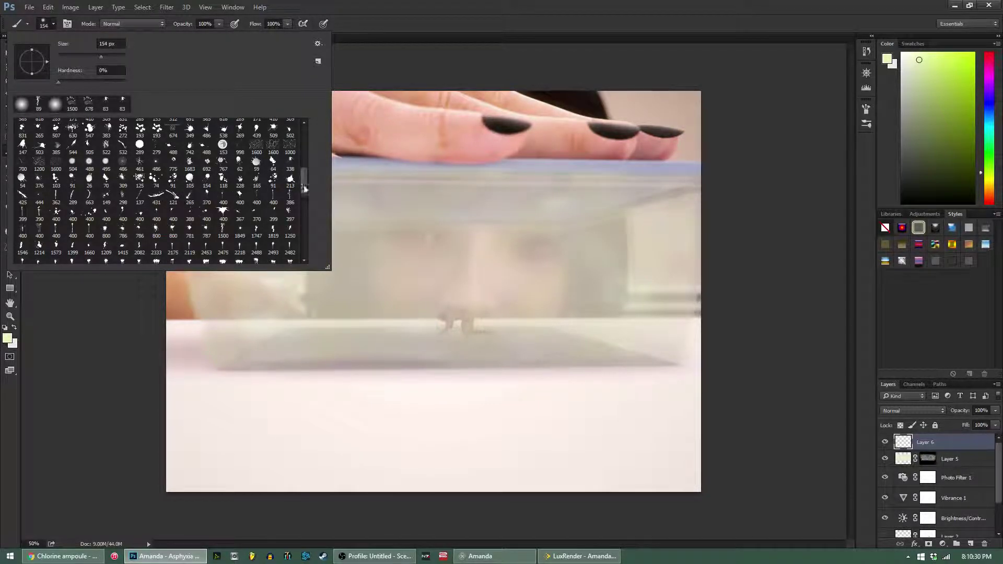
drag(305, 188, 294, 249)
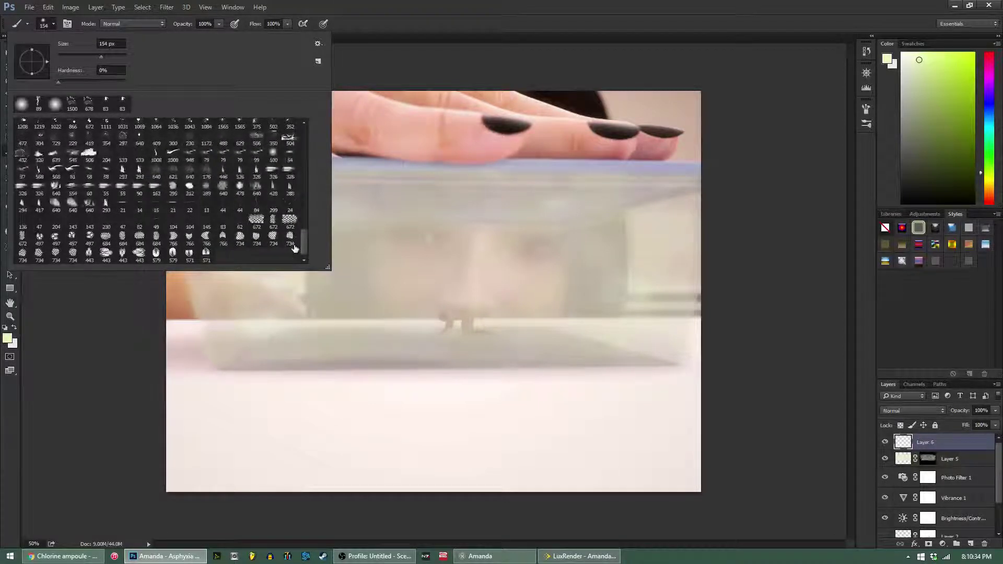
click(290, 189)
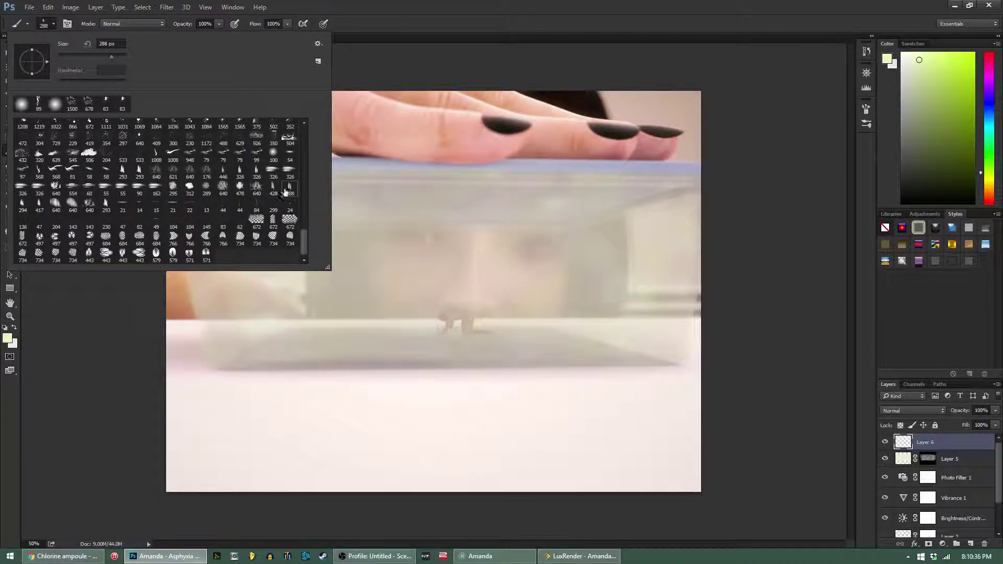
click(106, 206)
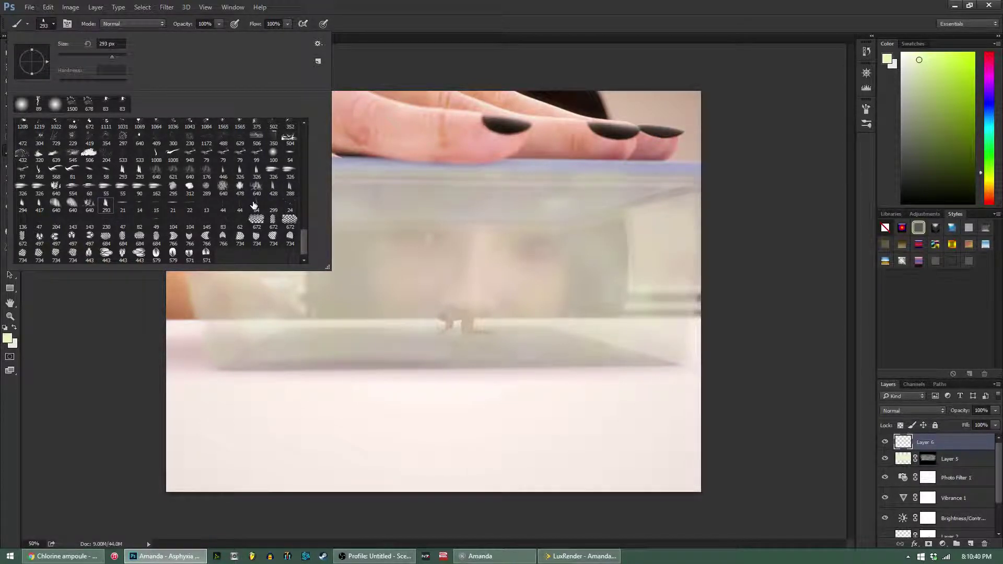
click(156, 154)
click(56, 172)
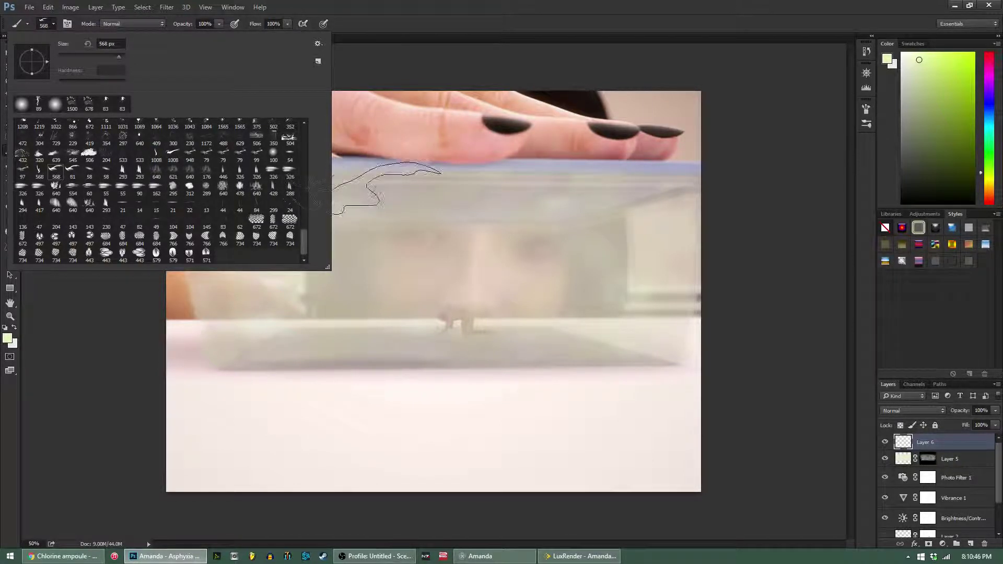
- Stamp a pale yellow-green wisp above the crawling figure's shoulders on Layer 6, using the 1008 px wisp tip at 72 px
click(155, 154)
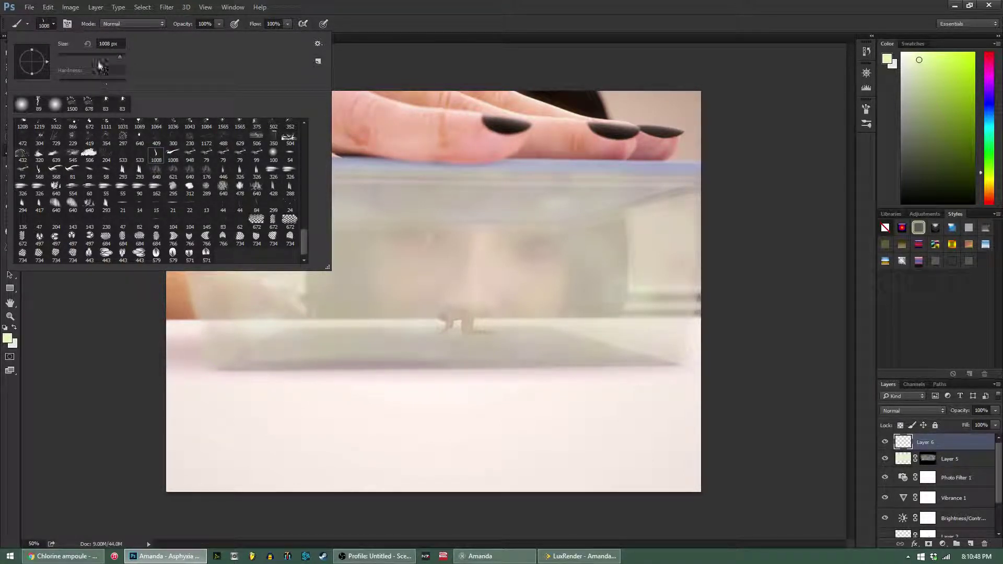
key(Return)
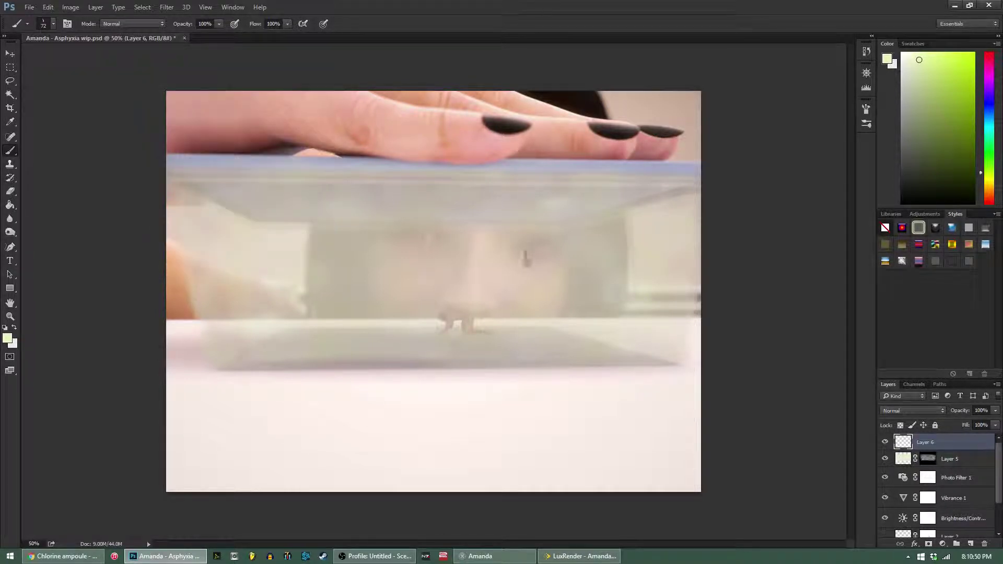
scroll(515, 371, up, 5)
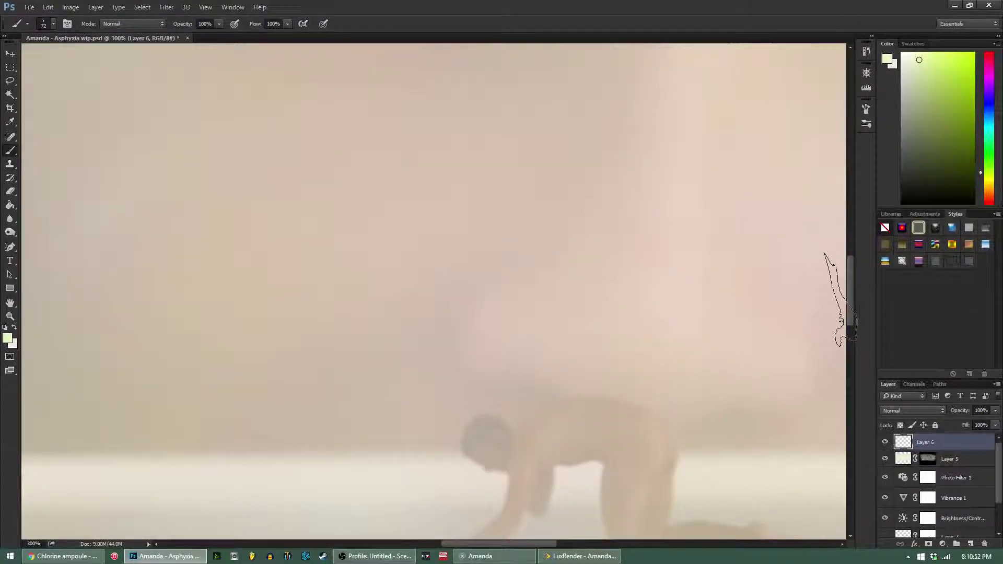
scroll(757, 366, down, 3)
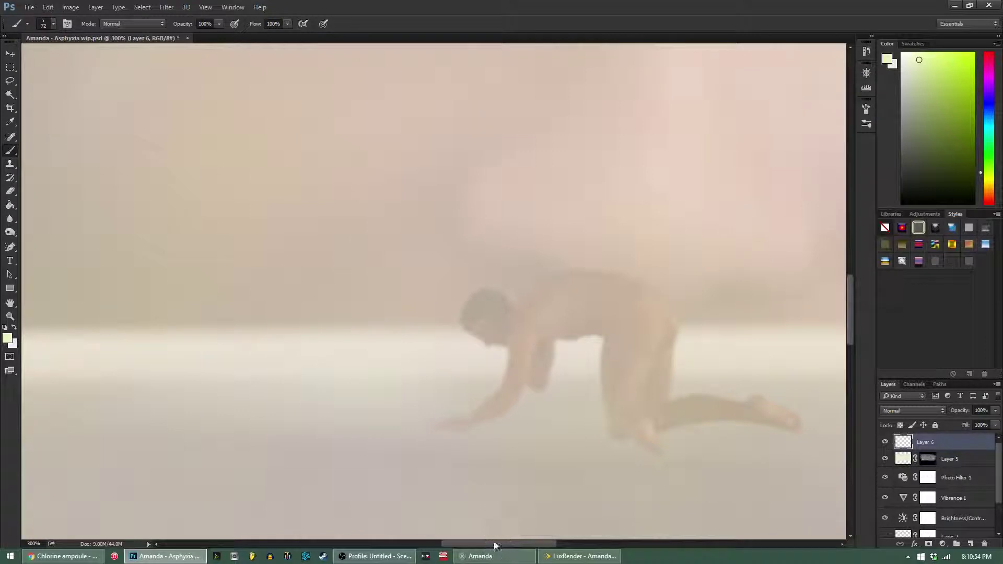
scroll(500, 543, right, 5)
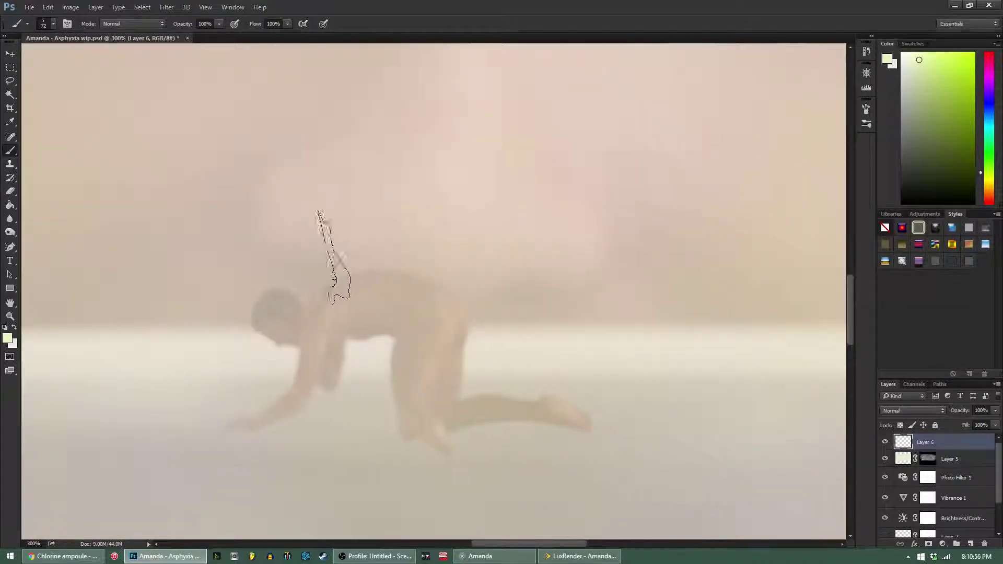
click(334, 255)
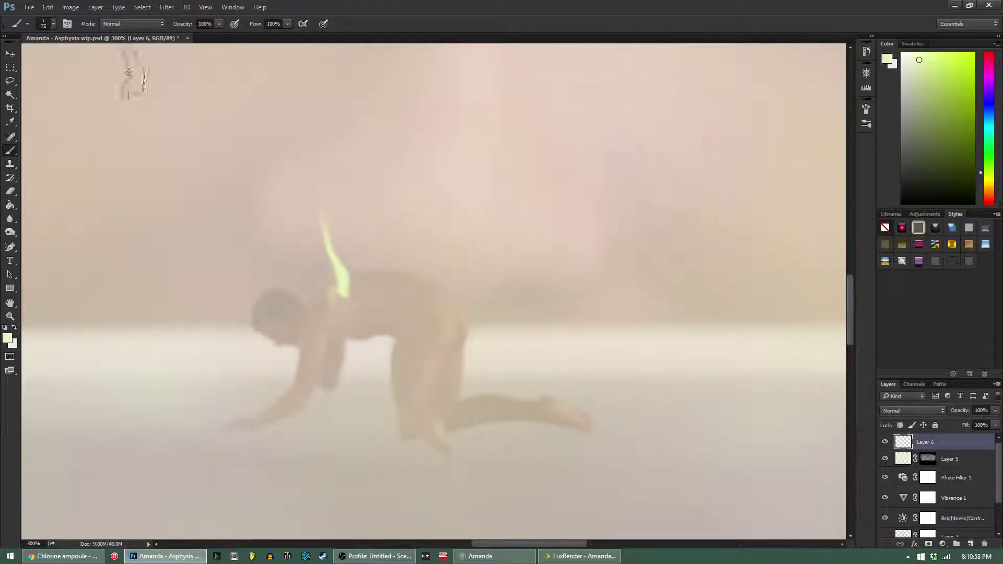
- Stamp a smaller wisp above the figure's hips on Layer 6, using the 568 px wisp tip rotated upright at 41 px
click(53, 24)
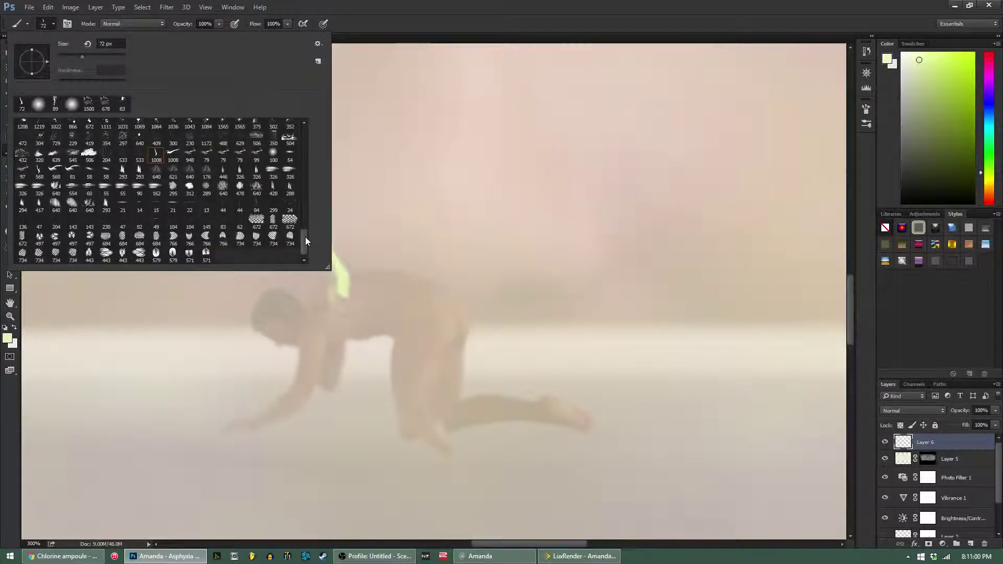
scroll(308, 235, up, 3)
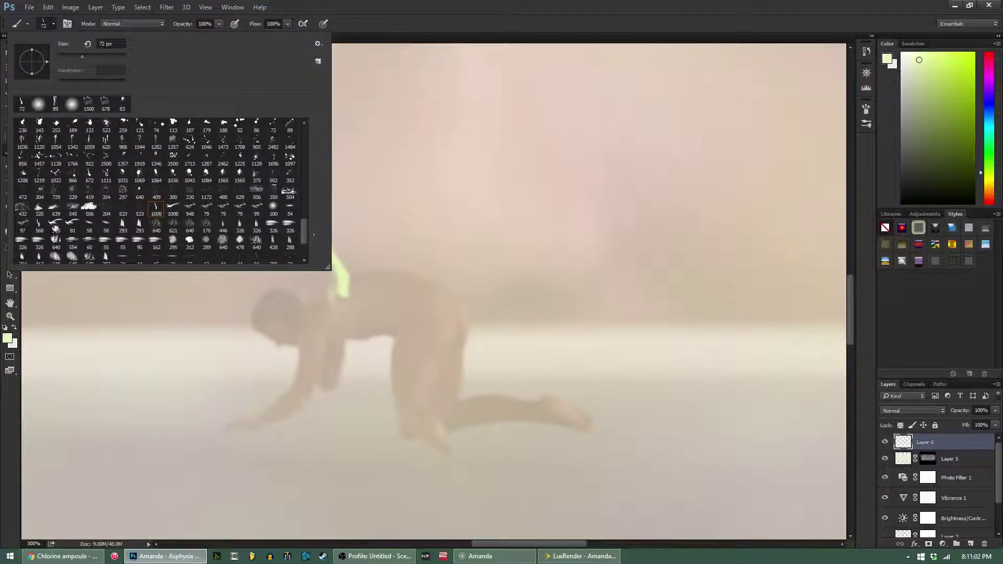
click(31, 229)
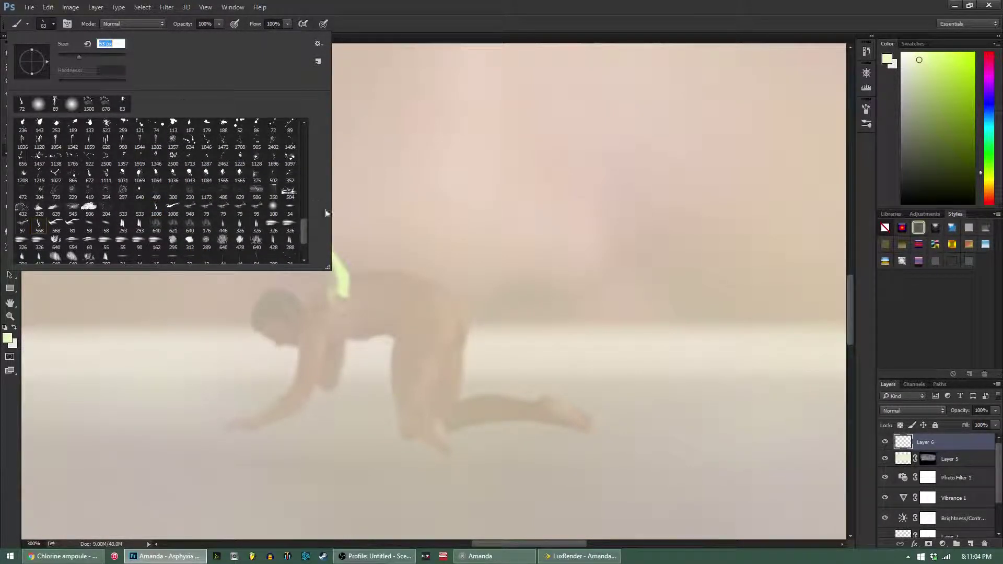
drag(79, 56, 71, 57)
click(434, 276)
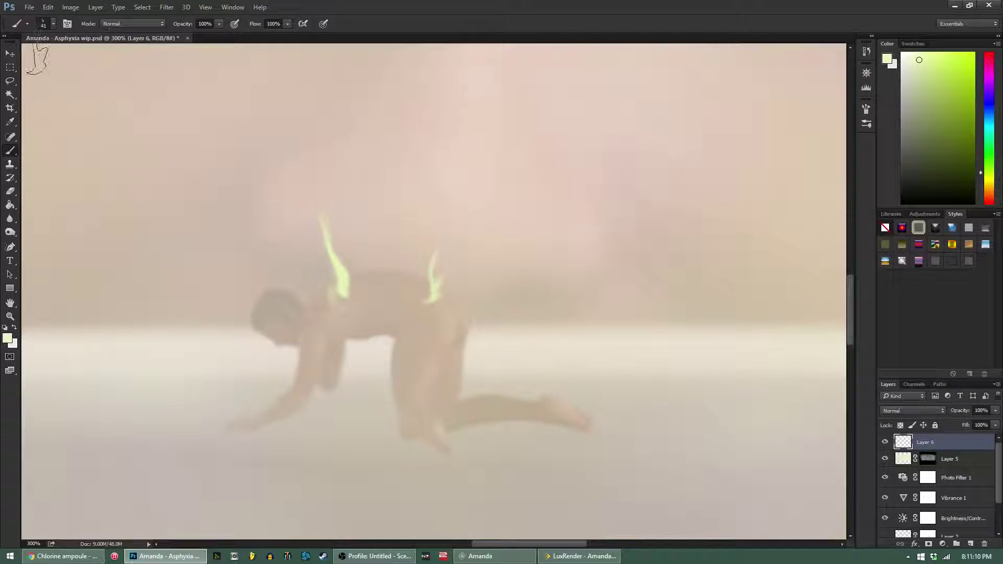
- Stamp a smoke plume between the figure's head and shoulders with the 1500 px smoke tip at 49 px, undoing and replacing the first stamp
click(52, 24)
scroll(149, 194, up, 3)
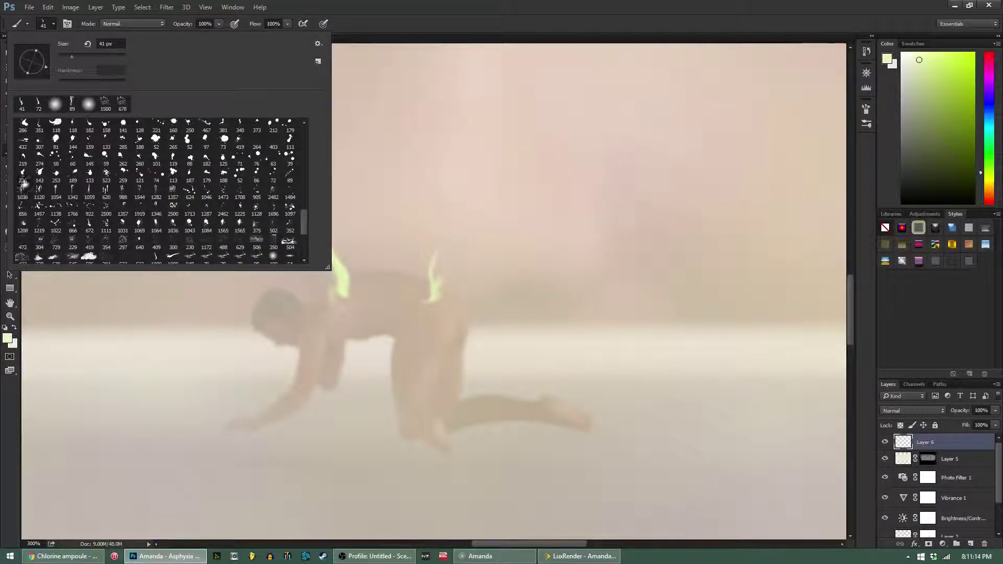
scroll(71, 189, up, 1)
scroll(70, 189, up, 6)
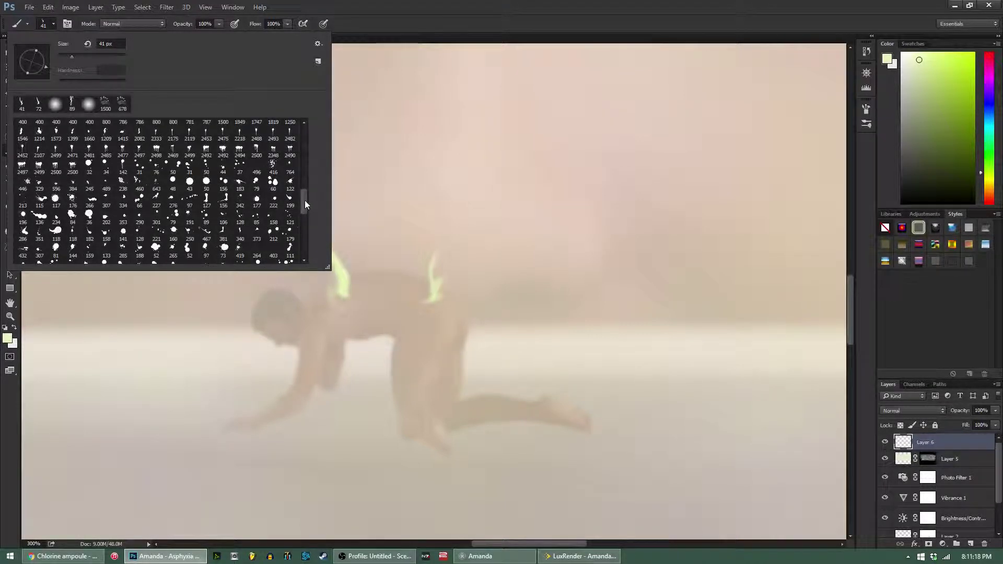
scroll(305, 203, up, 5)
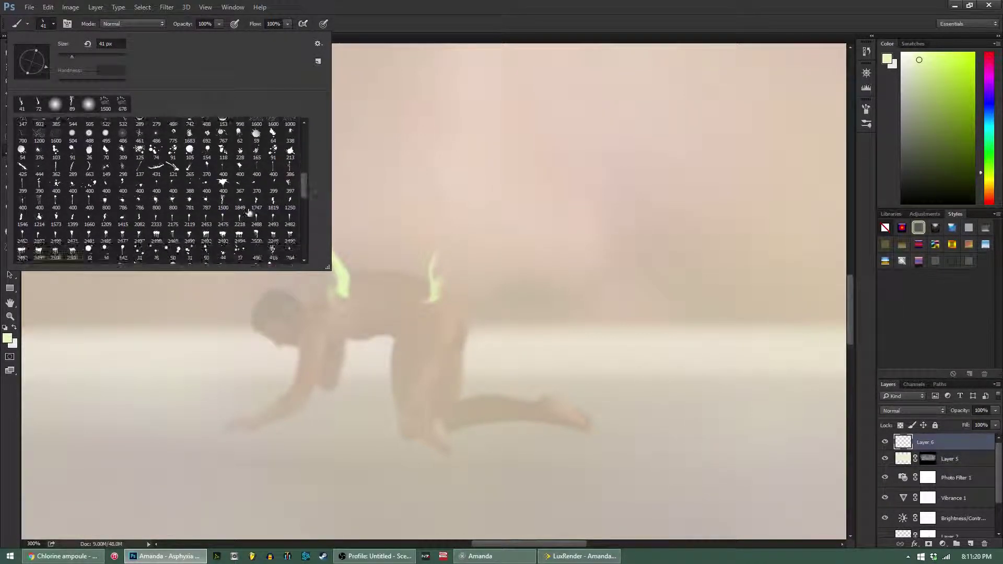
click(223, 203)
drag(68, 60, 74, 58)
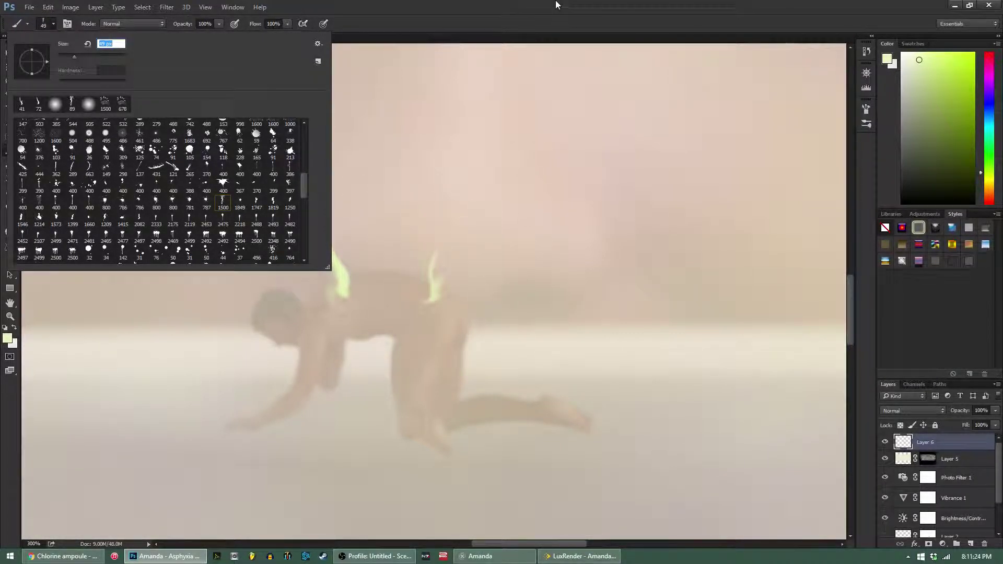
key(Return)
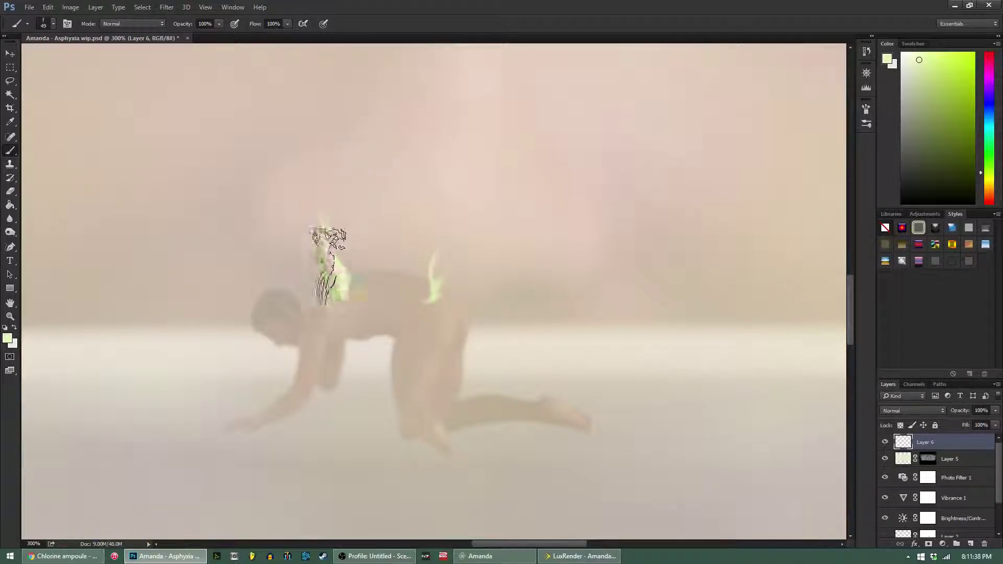
click(311, 312)
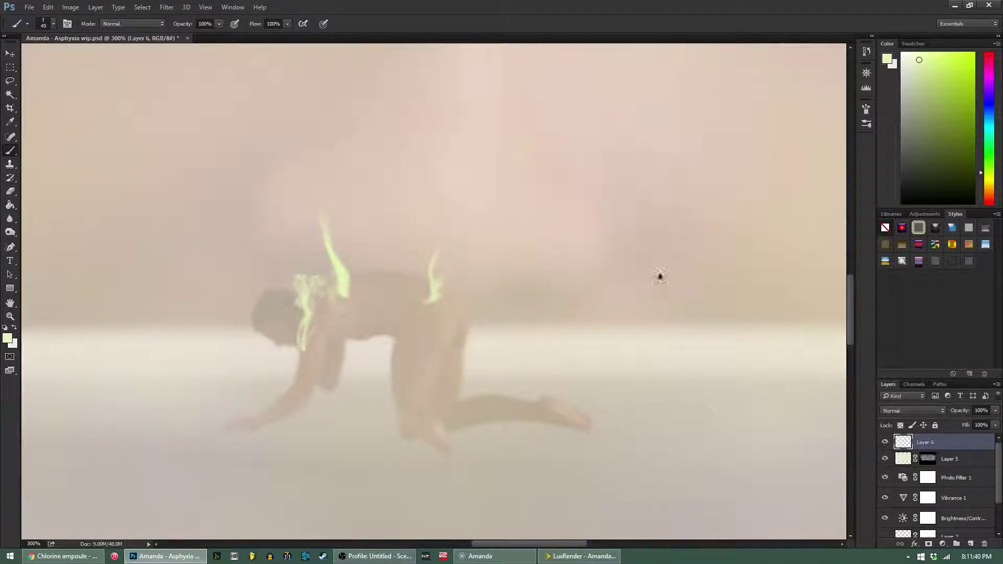
key(ctrl+z)
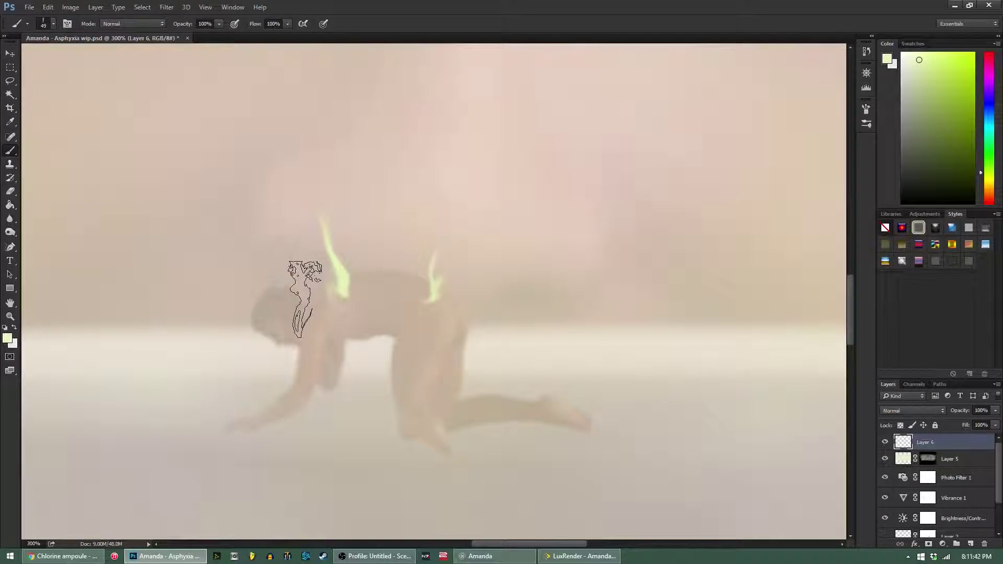
click(310, 291)
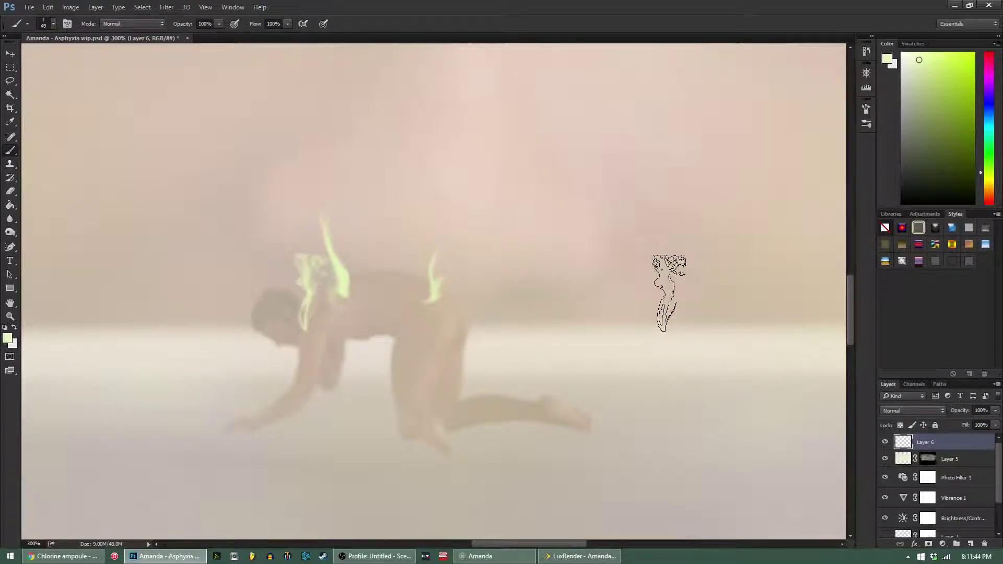
- Add a layer mask to Layer 6 and set the brush to a soft round 10 px tip
click(933, 552)
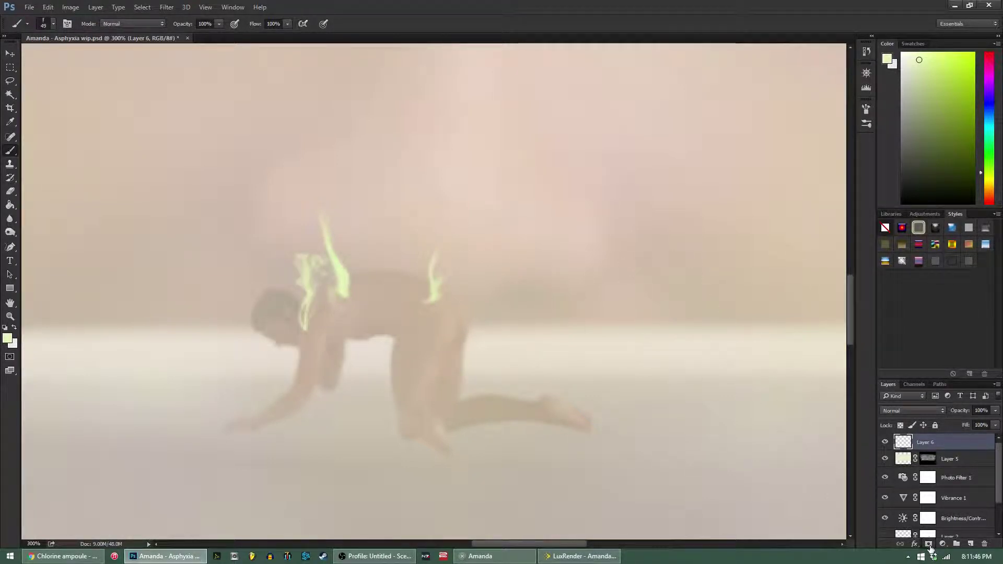
click(929, 543)
click(48, 24)
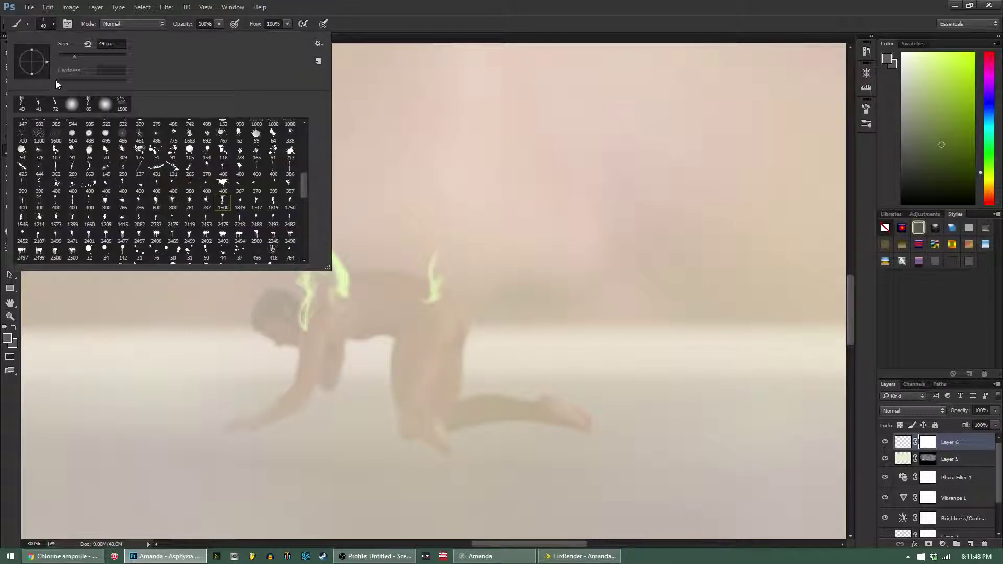
drag(78, 56, 61, 58)
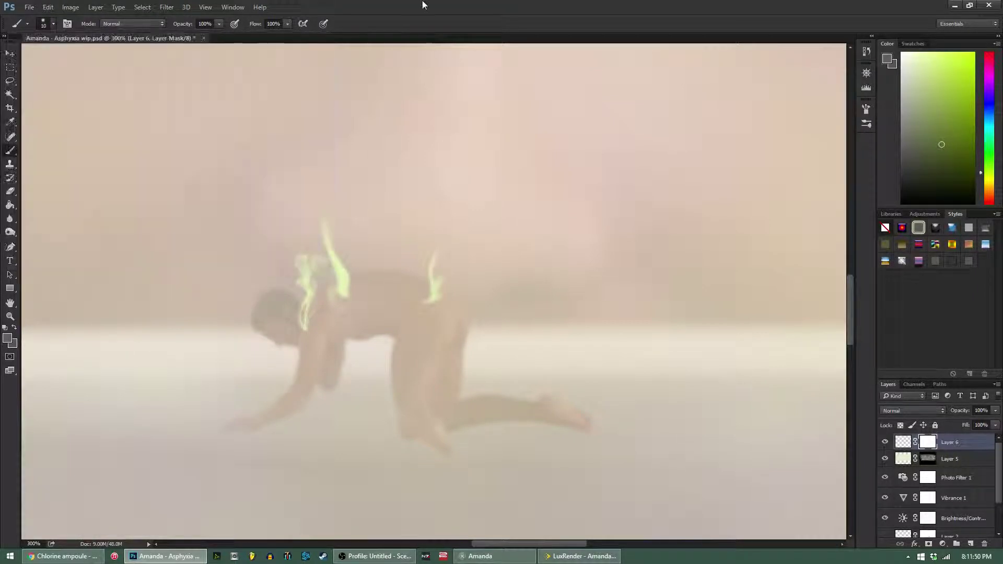
key(Return)
- Paint dark grey and near-black on Layer 6's mask over the three wisps to fade them into the gas
key(ctrl+plus)
click(949, 160)
click(951, 170)
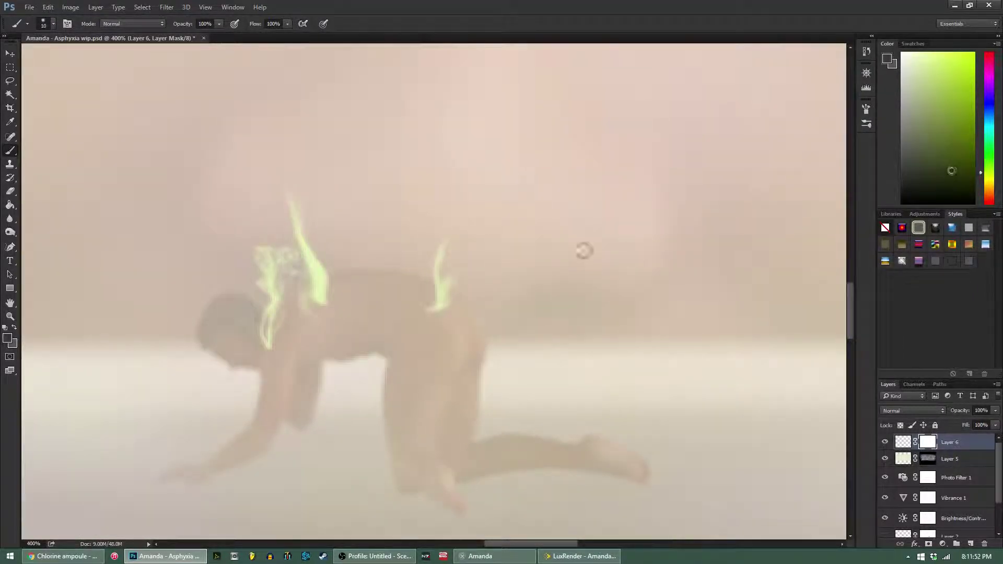
drag(445, 240, 432, 311)
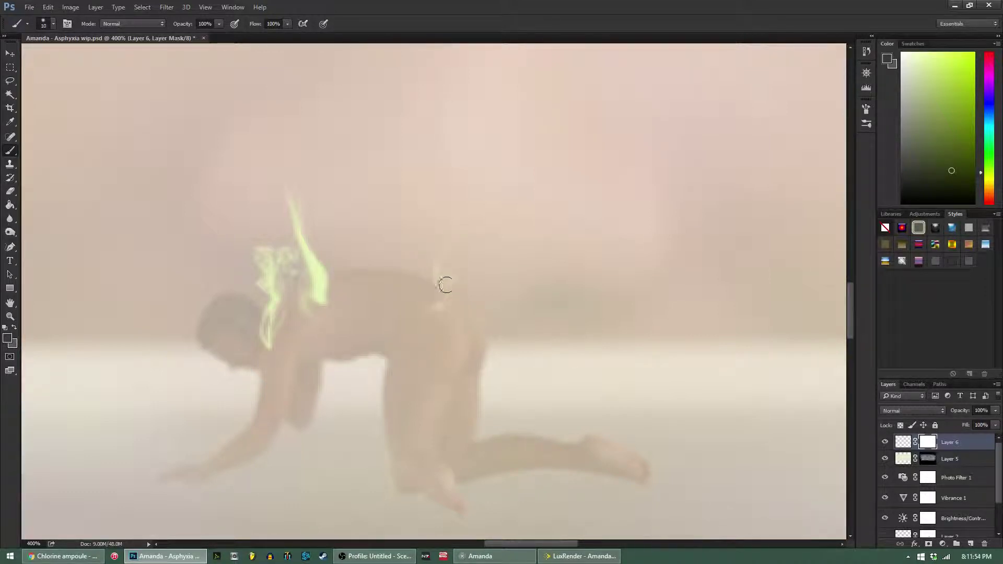
mouse_move(320, 296)
mouse_down()
mouse_move(290, 209)
mouse_move(300, 252)
mouse_move(269, 256)
mouse_move(273, 277)
mouse_move(262, 265)
mouse_move(268, 251)
mouse_move(266, 335)
mouse_move(279, 346)
mouse_move(269, 322)
mouse_move(280, 305)
mouse_move(330, 297)
mouse_move(312, 297)
mouse_move(316, 276)
mouse_up()
click(960, 196)
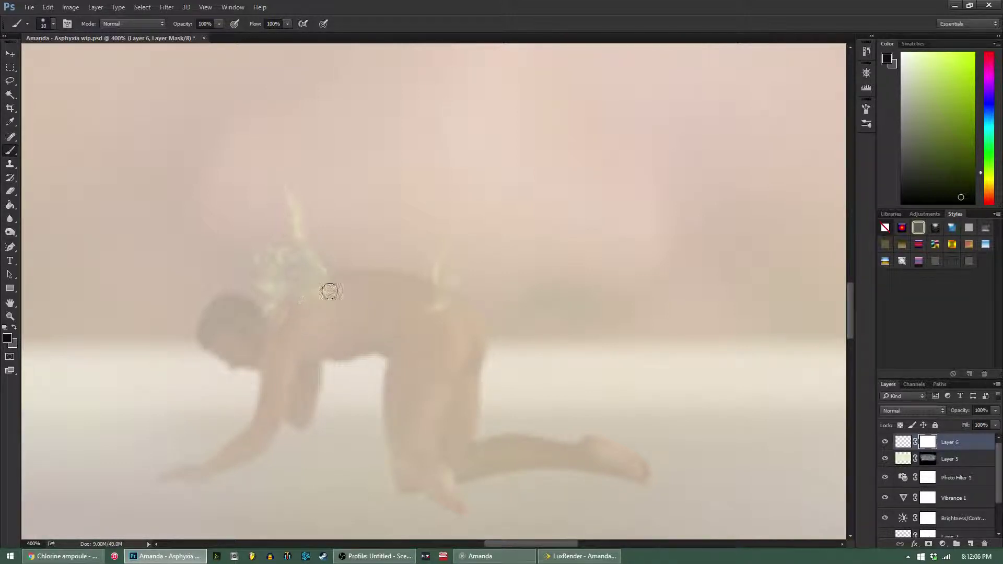
mouse_move(432, 316)
mouse_down()
mouse_move(447, 308)
mouse_move(430, 292)
mouse_up()
- Lower Layer 6's opacity to 61% and save the document
key(ctrl+minus)
key(ctrl+minus)
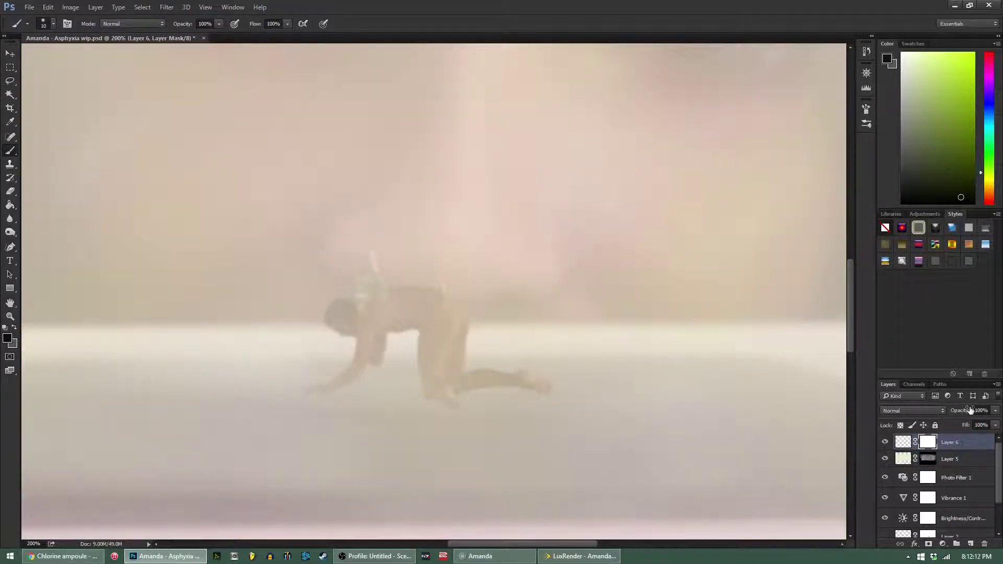
drag(995, 410, 972, 421)
key(ctrl+s)
- Move Layer 2's smoke slightly right and upward over the crawling figure with the Move tool
scroll(926, 501, down, 2)
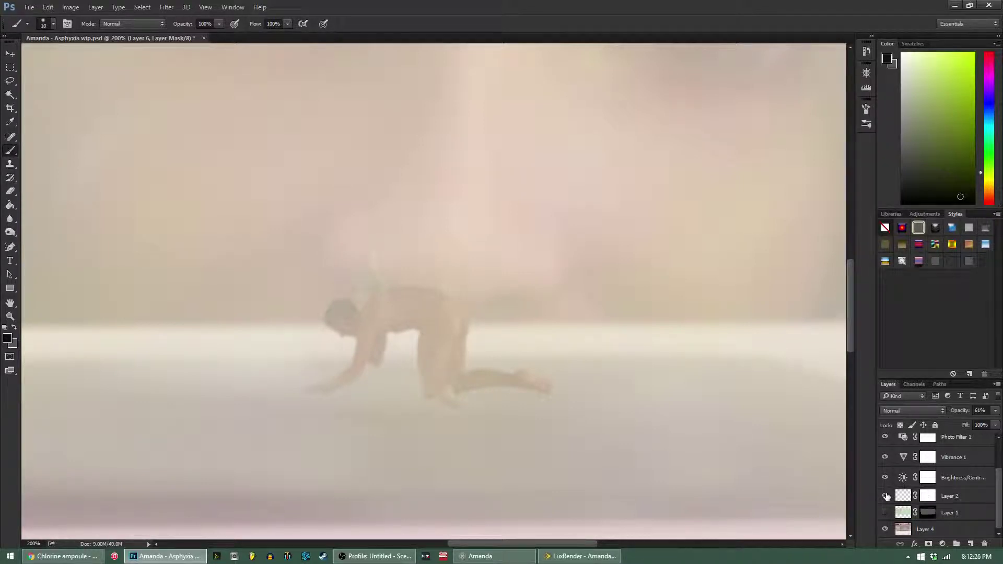
click(950, 496)
click(10, 54)
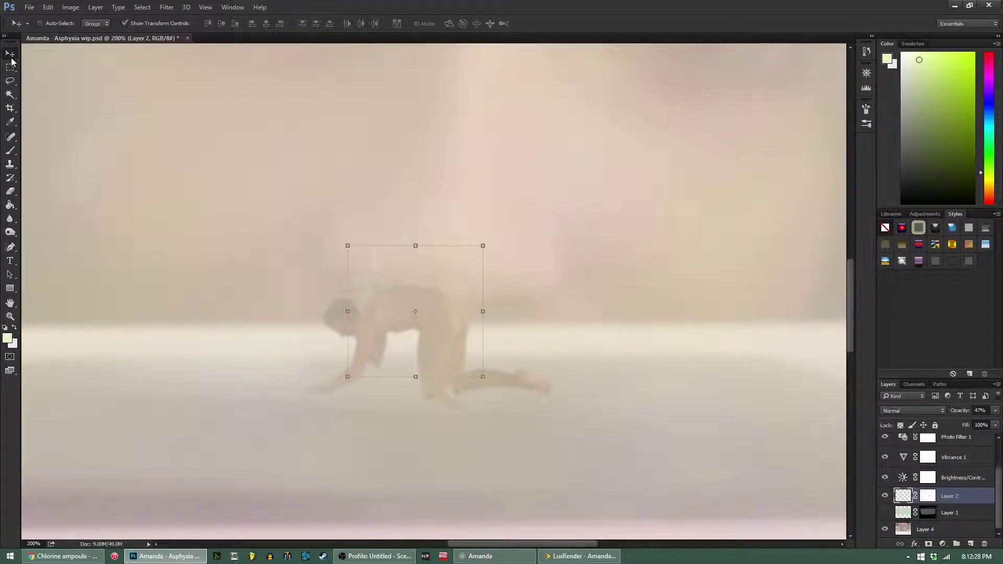
mouse_move(405, 288)
mouse_down()
mouse_move(446, 277)
mouse_move(396, 280)
mouse_move(459, 272)
mouse_up()
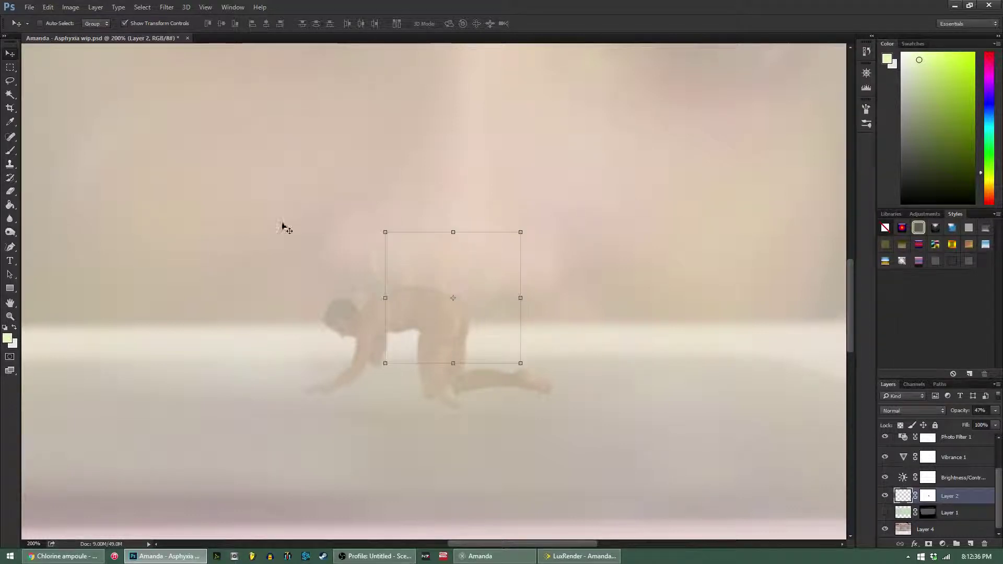
- Try to marquee-select the right part of Layer 2's smoke and shift it up and left over the figure's back
click(10, 67)
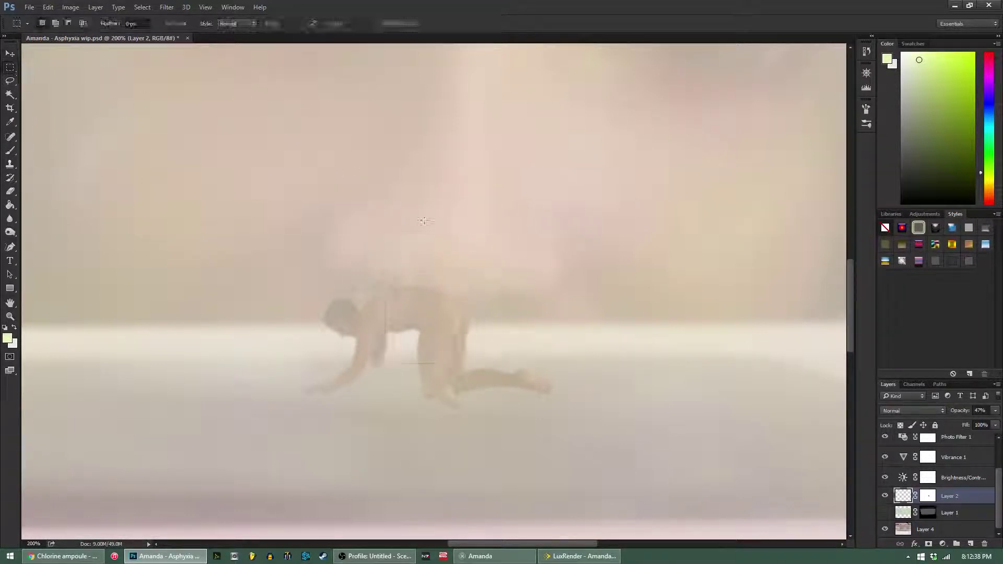
drag(554, 247, 413, 385)
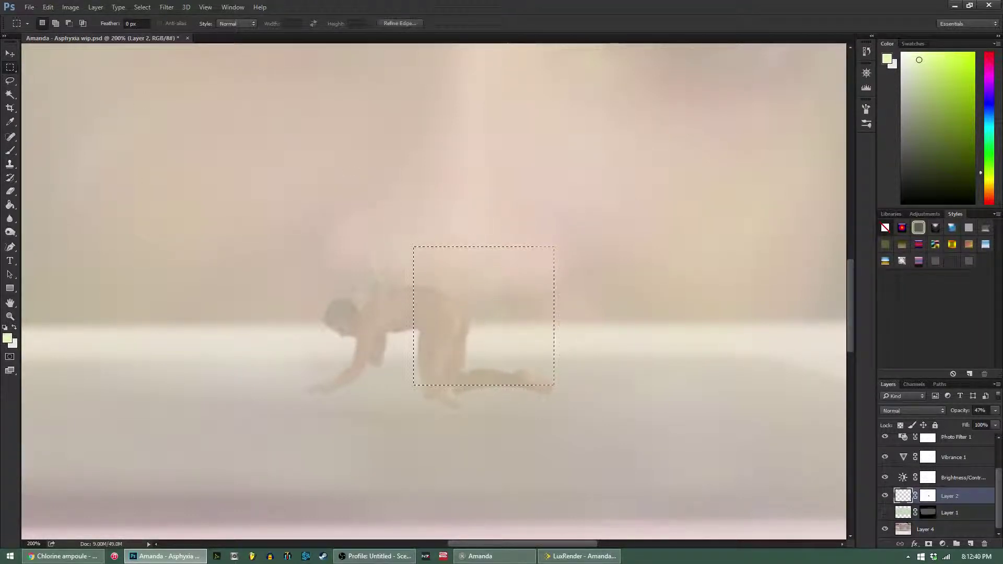
key(v)
drag(445, 288, 384, 258)
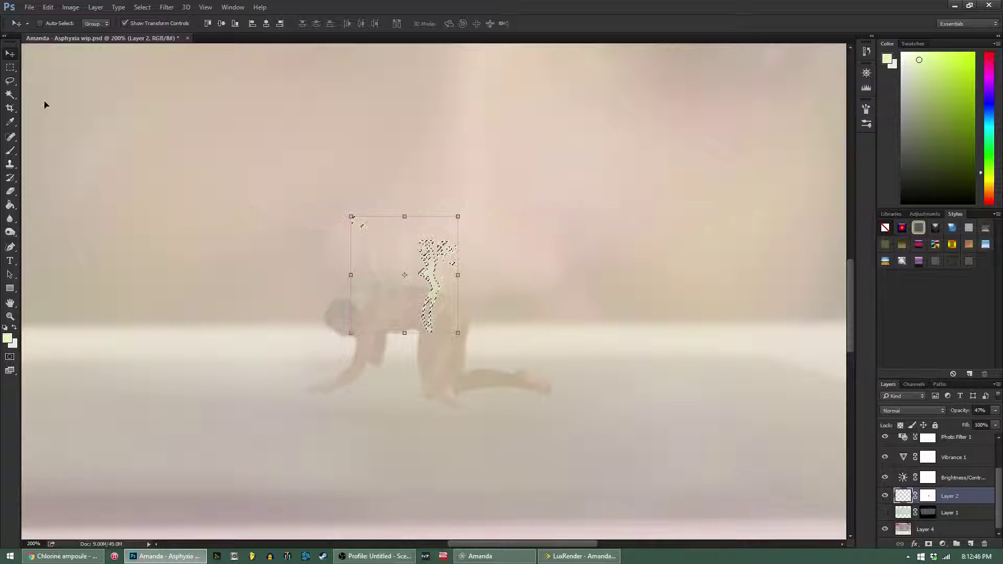
click(10, 67)
key(ctrl+d)
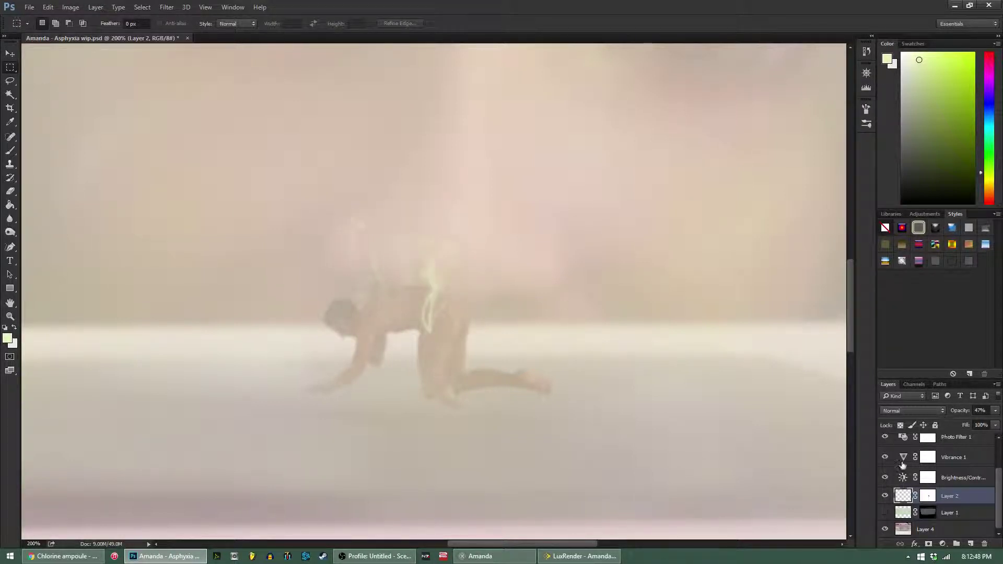
- Undo the move of the selected smoke piece on Layer 2 and clear the selection
key(ctrl+alt+z)
key(ctrl+alt+z)
key(ctrl+alt+z)
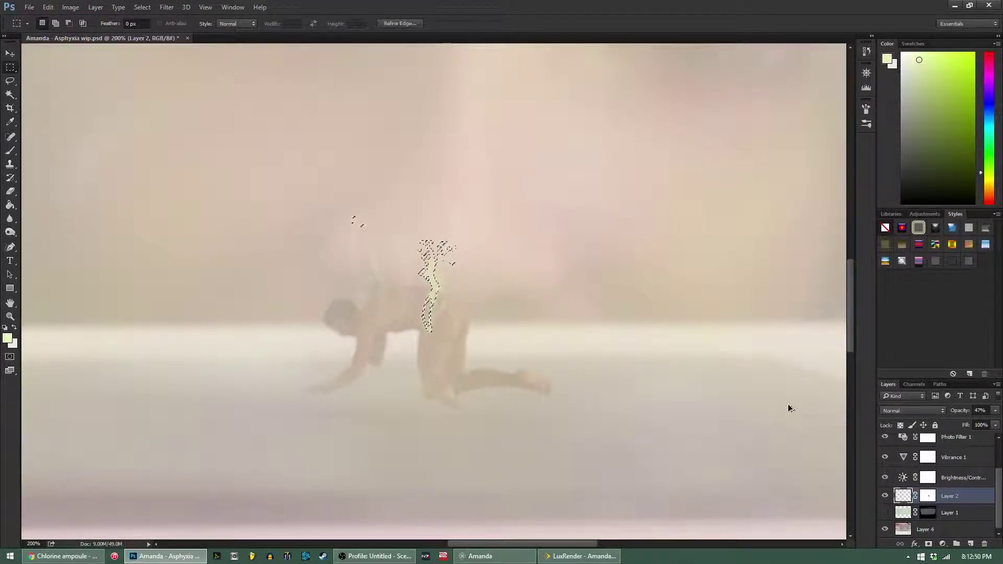
key(ctrl+d)
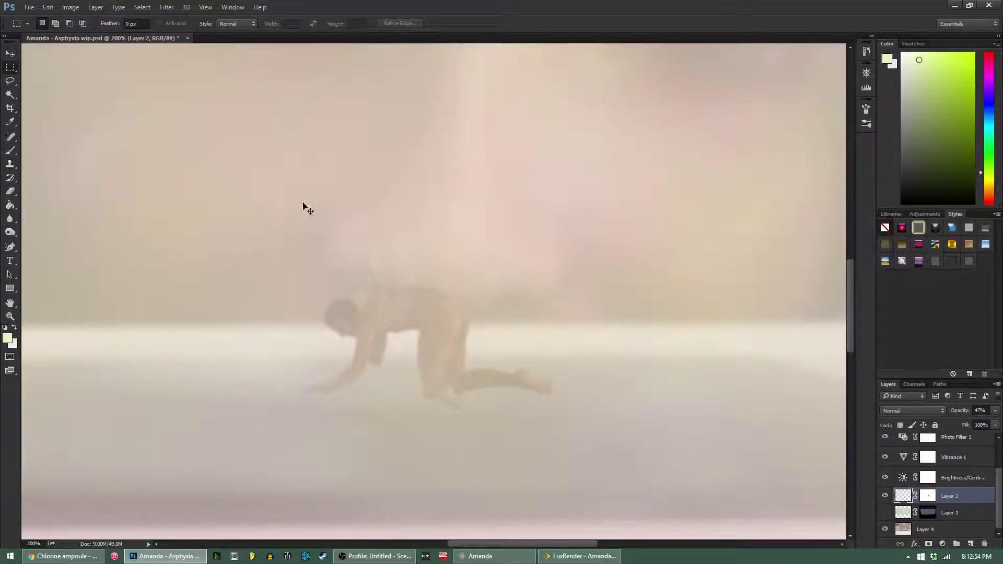
- Save the document with the whole glass box in view
key(ctrl+minus)
key(ctrl+minus)
key(ctrl+s)
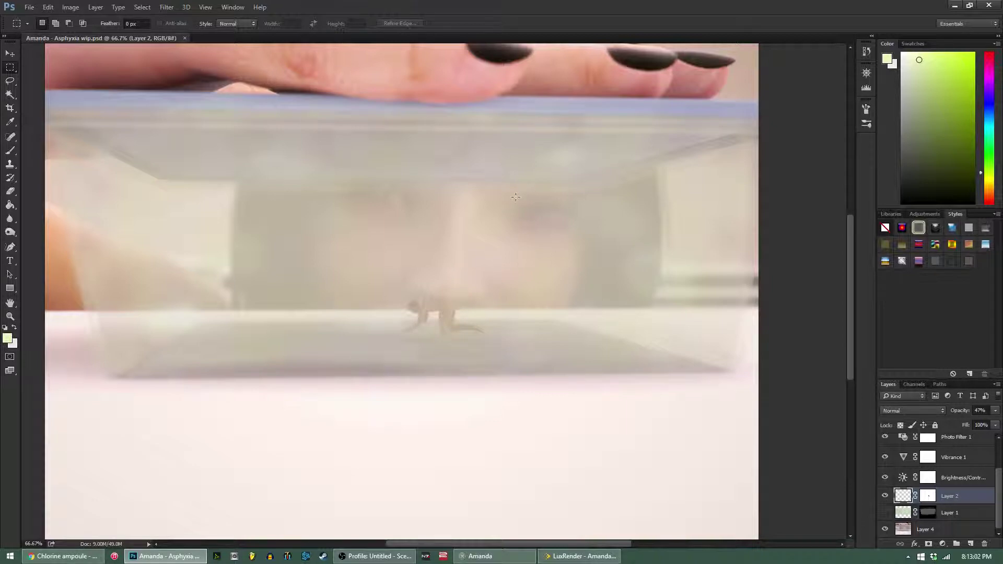
- Create a new empty layer, Layer 7, and place it above Layer 6 at the top of the layer stack
key(ctrl+plus)
key(ctrl+plus)
key(ctrl+plus)
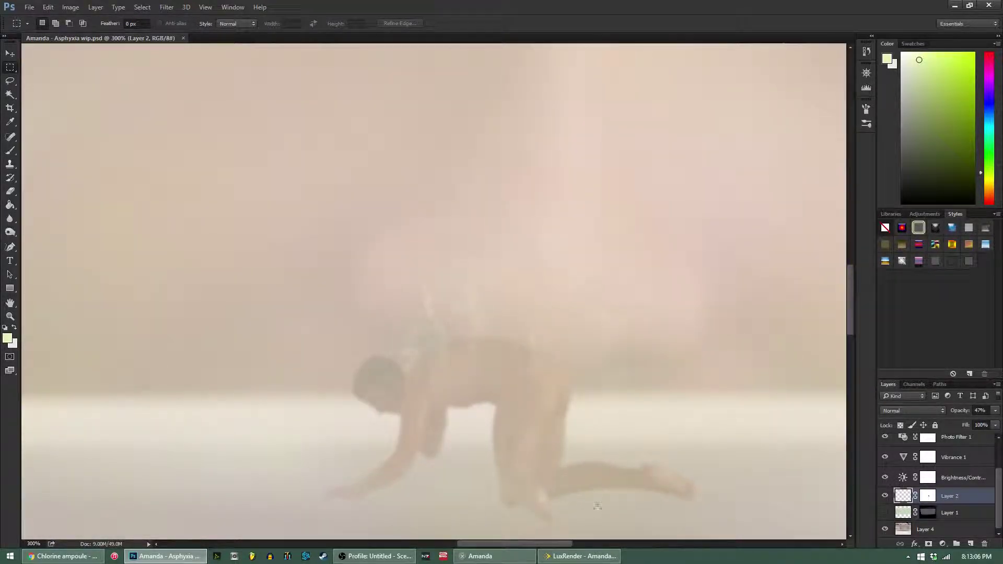
drag(597, 506, 393, 505)
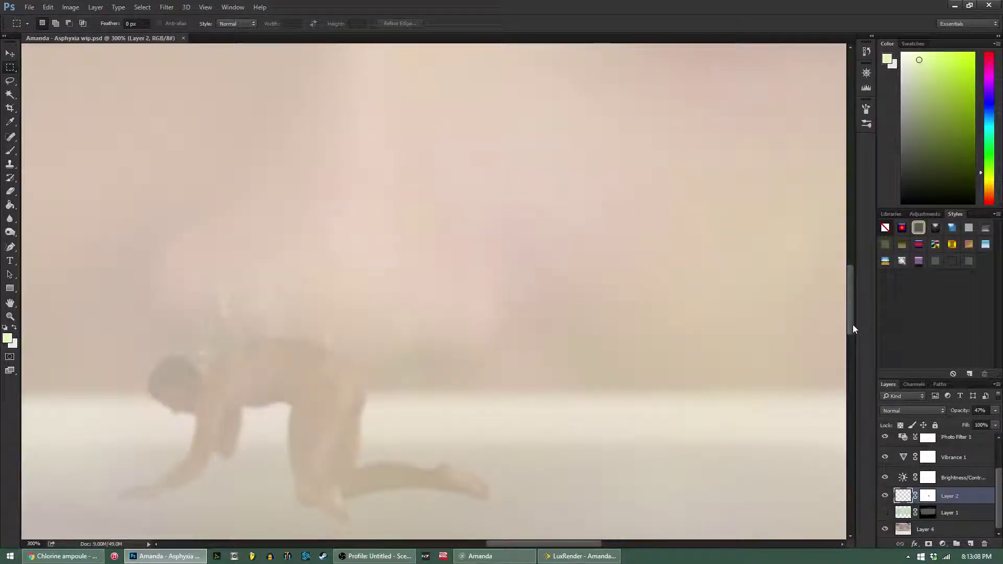
scroll(853, 329, down, 3)
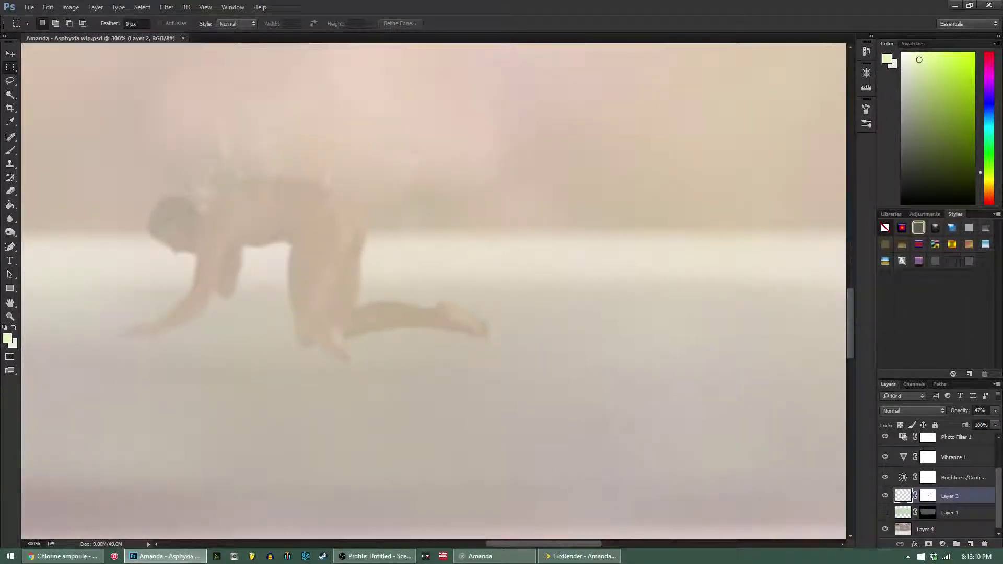
scroll(594, 542, left, 2)
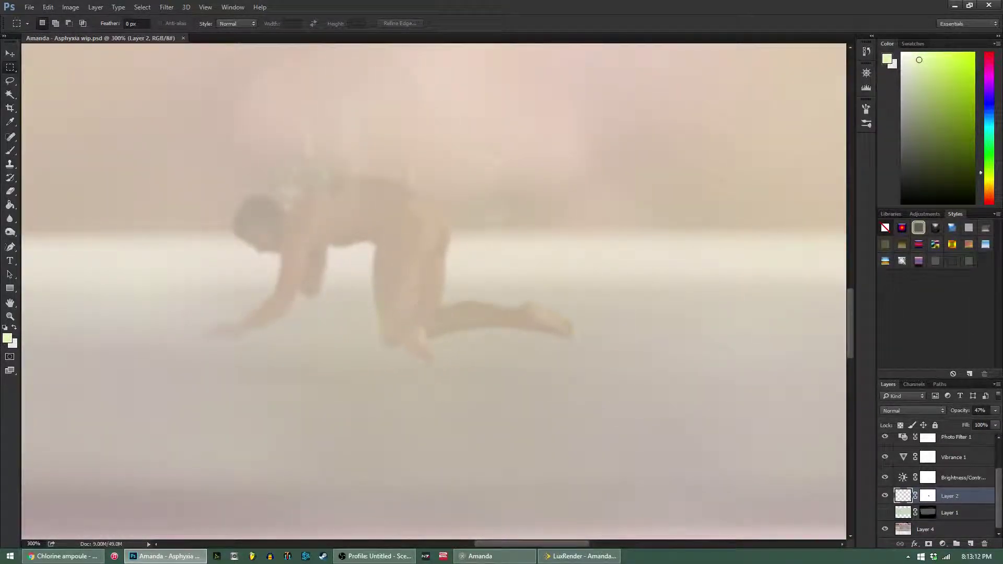
click(95, 7)
mouse_move(105, 19)
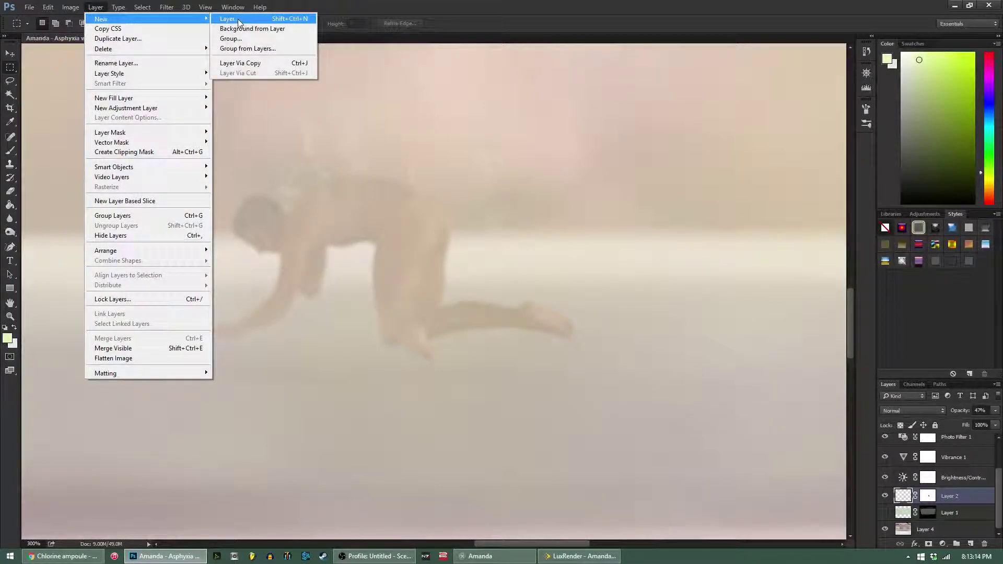
click(238, 20)
click(583, 190)
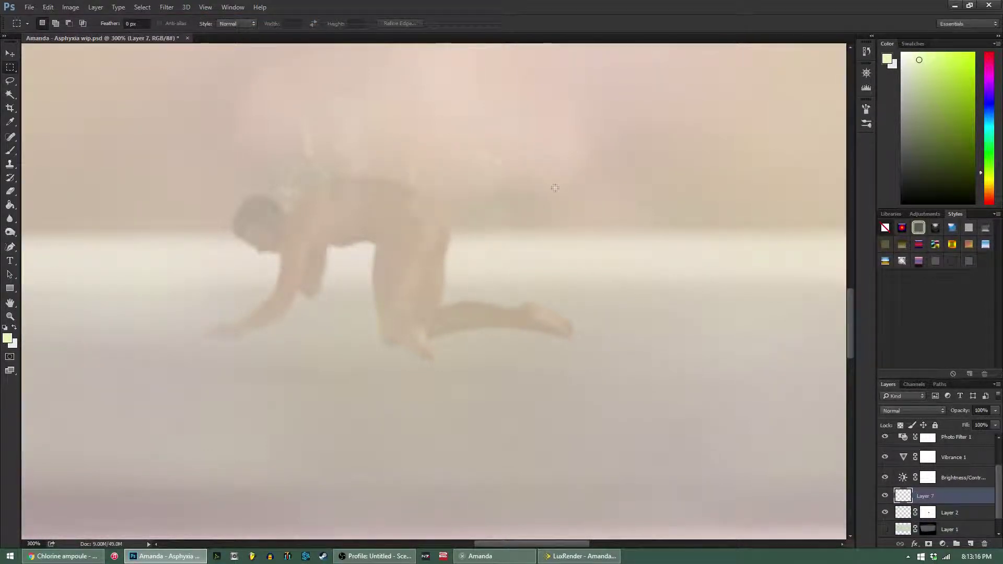
drag(972, 494, 951, 432)
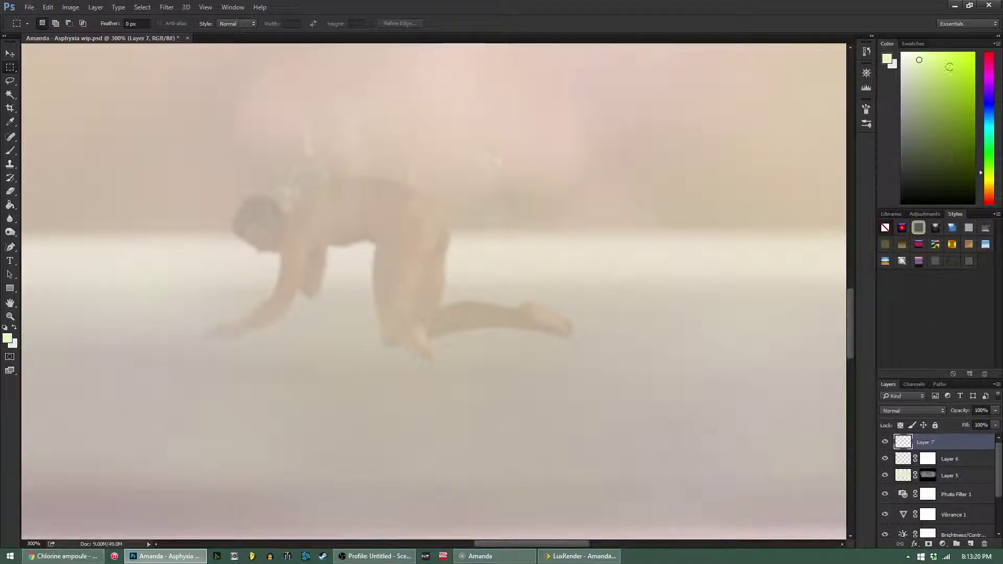
- Sample the skin tone at the figure's shoulder as the foreground colour
drag(987, 97, 987, 60)
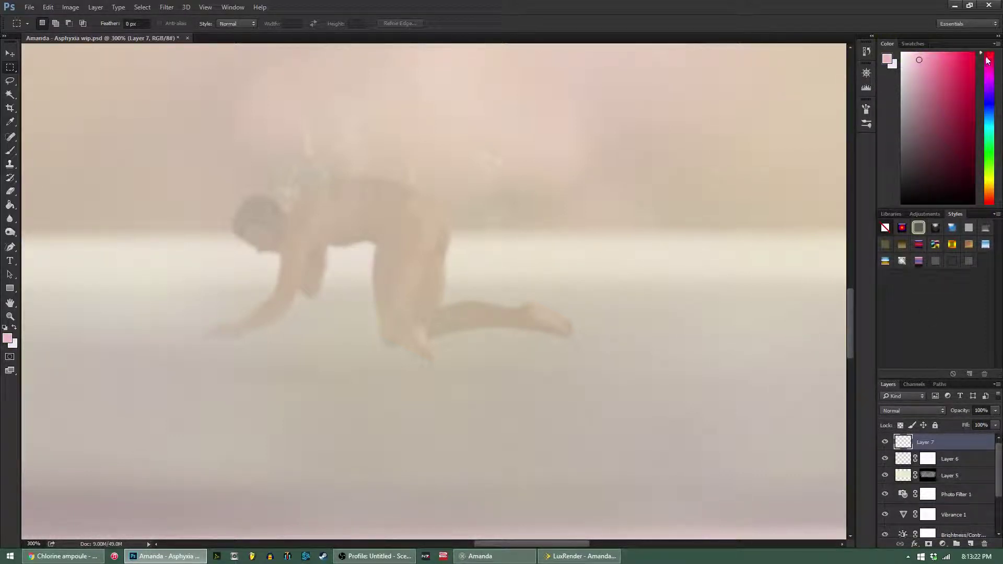
mouse_move(953, 130)
mouse_down()
mouse_move(933, 109)
mouse_move(964, 119)
mouse_move(954, 114)
mouse_up()
click(10, 123)
click(305, 216)
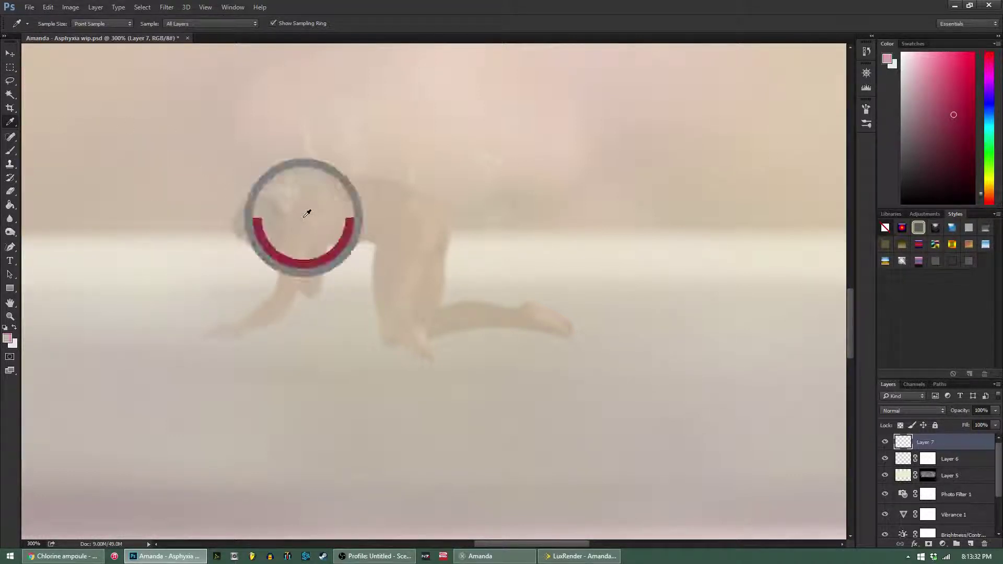
drag(306, 213, 309, 214)
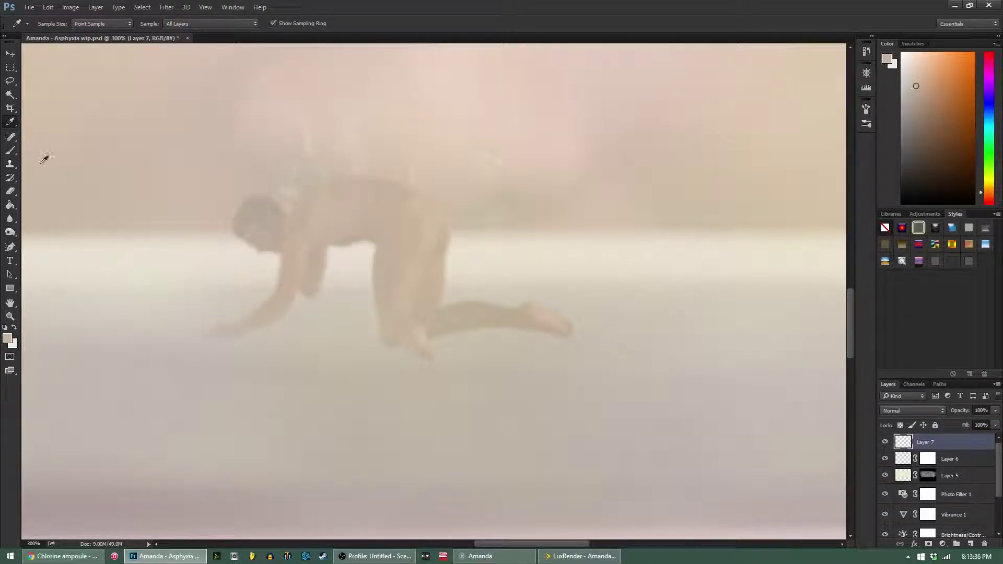
- Choose the 153 px splatter brush tip and set its size to 23 px
click(10, 150)
click(53, 24)
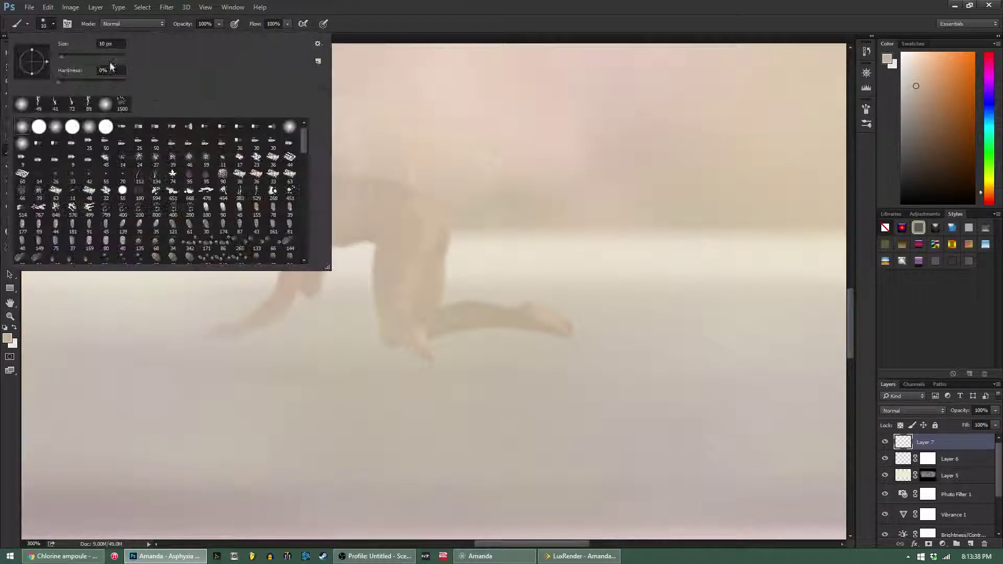
scroll(306, 154, down, 2)
scroll(305, 154, down, 3)
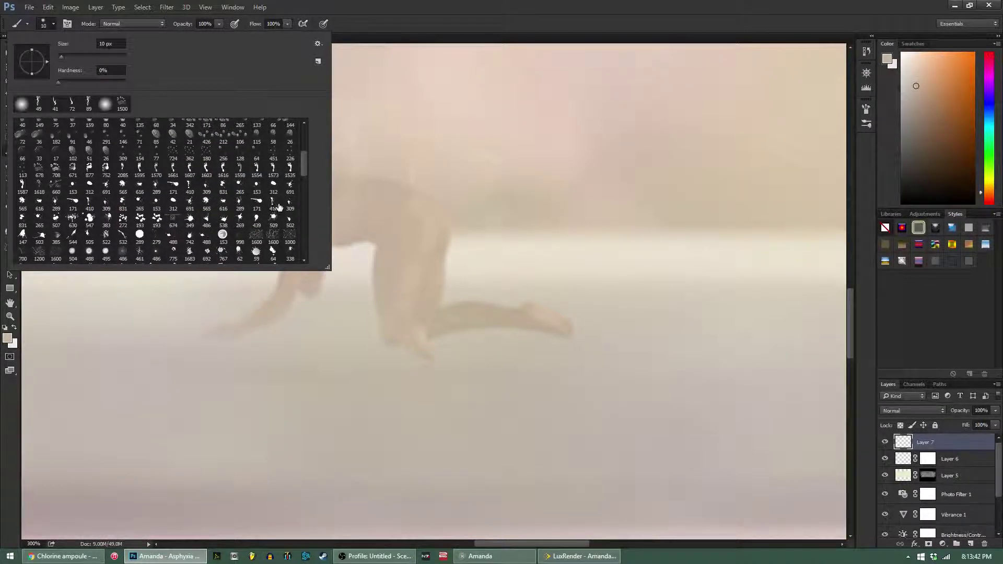
click(257, 187)
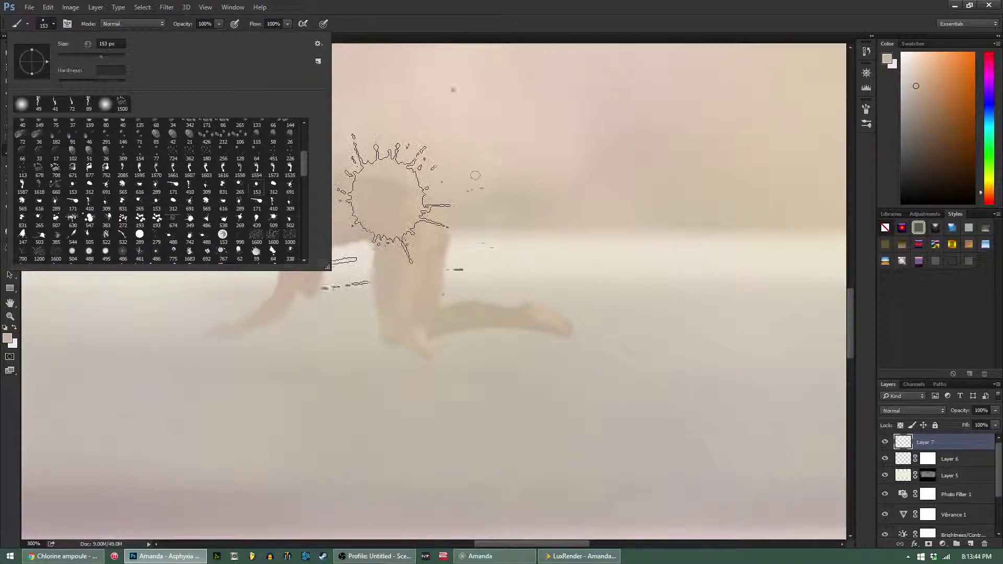
drag(61, 57, 66, 57)
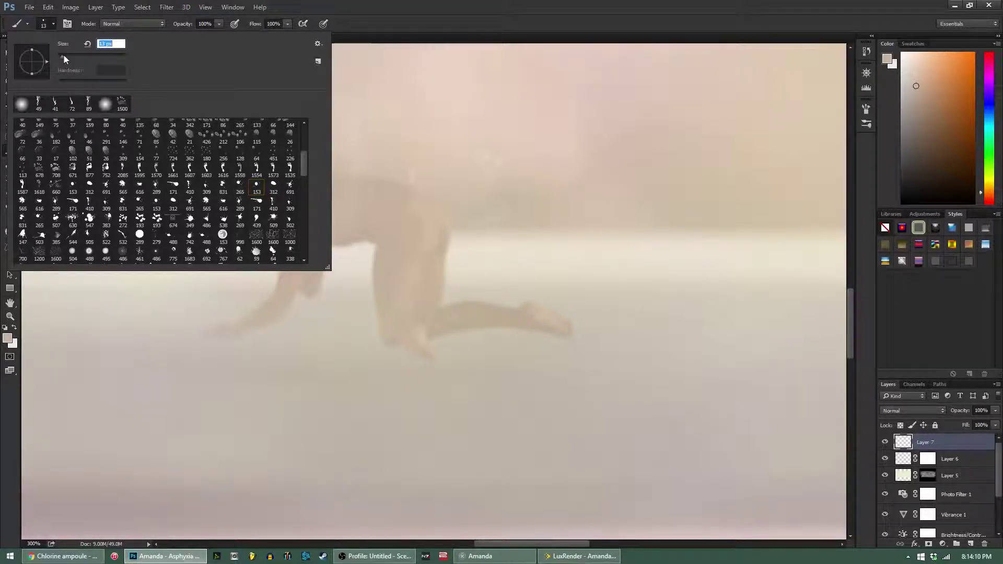
text(23)
key(Return)
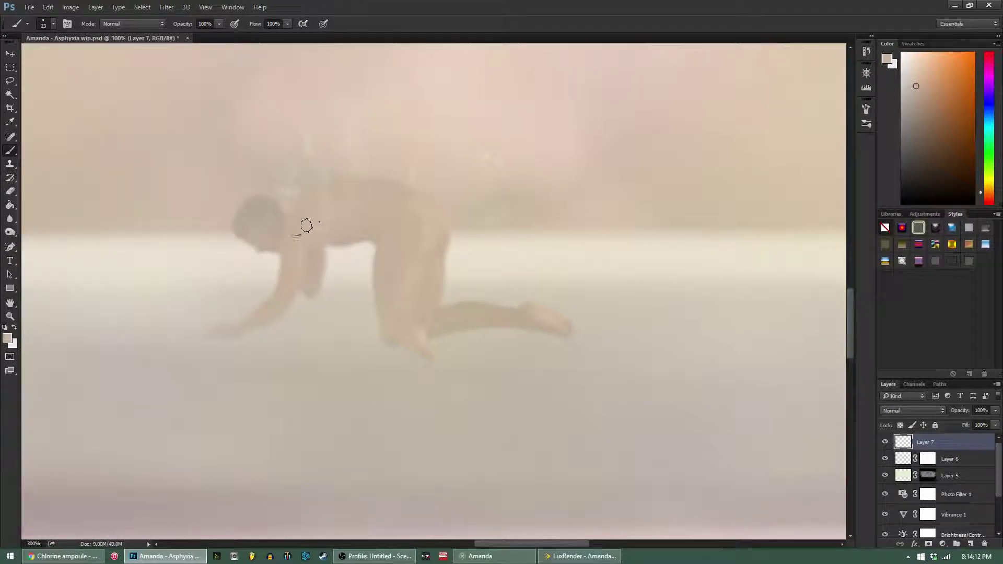
- Stamp a skin blotch on the figure's shoulder, undoing the strong orange-brown stamp and retrying with a less saturated shade
mouse_move(299, 225)
mouse_down()
mouse_move(316, 230)
mouse_move(300, 227)
mouse_up()
click(950, 99)
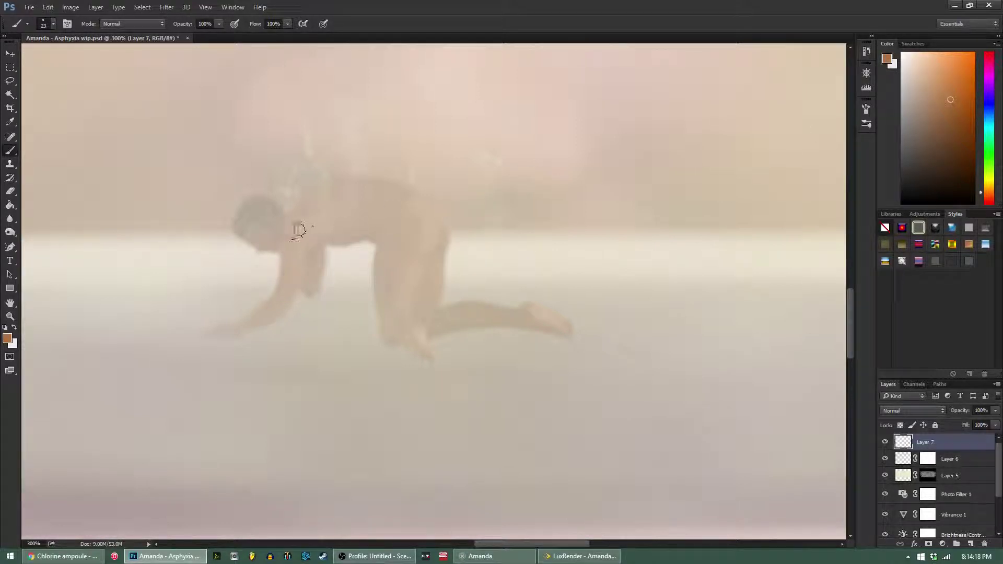
click(298, 230)
key(ctrl+z)
click(936, 95)
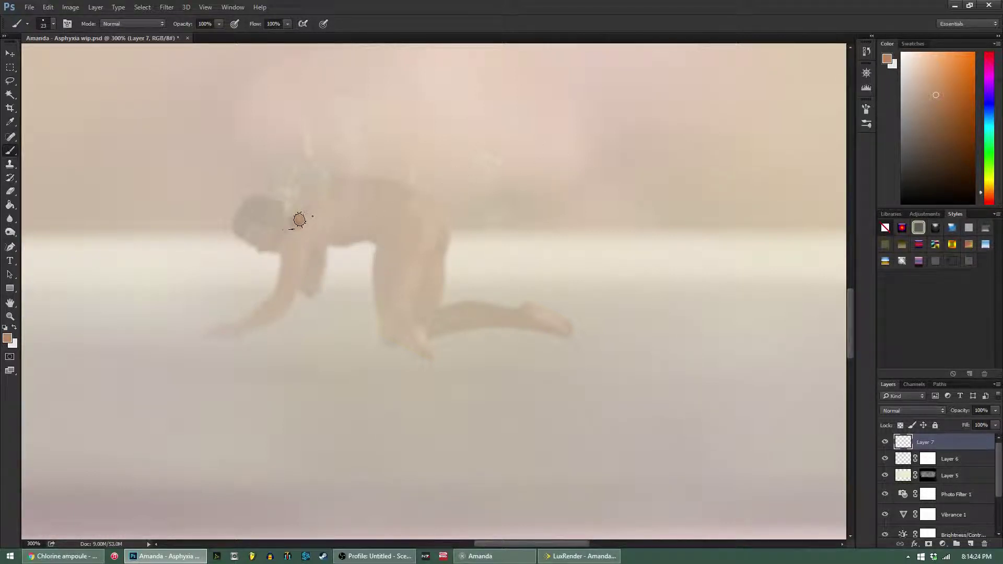
click(296, 222)
- Switch to the 565 px splatter brush tip and reduce its size to 18 px
click(53, 24)
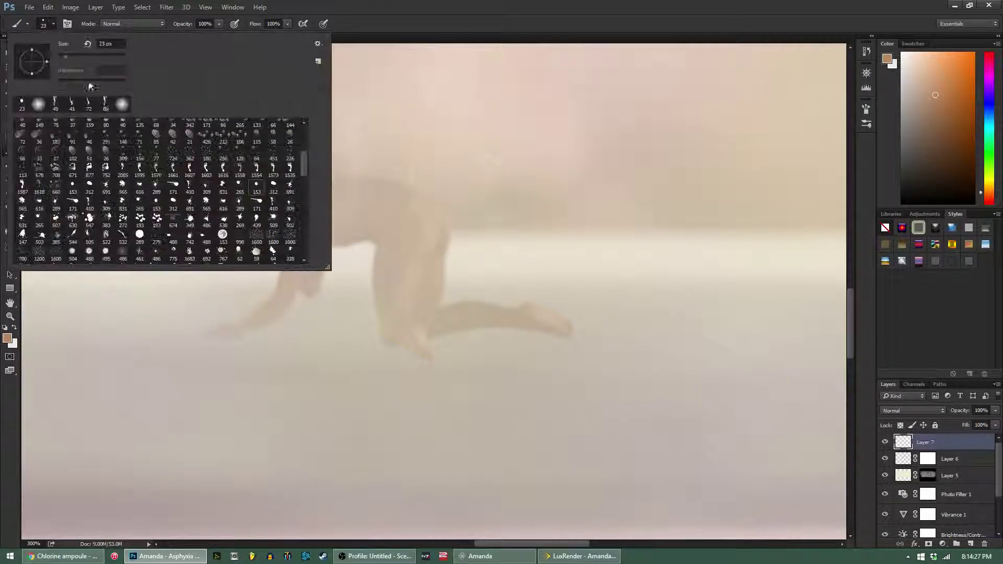
click(123, 186)
drag(119, 56, 67, 54)
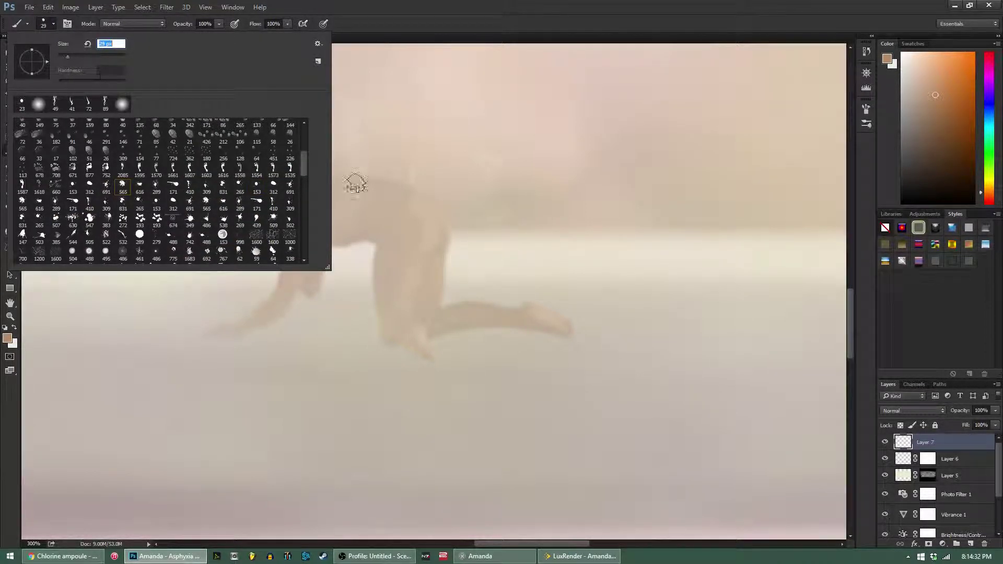
click(348, 167)
click(36, 23)
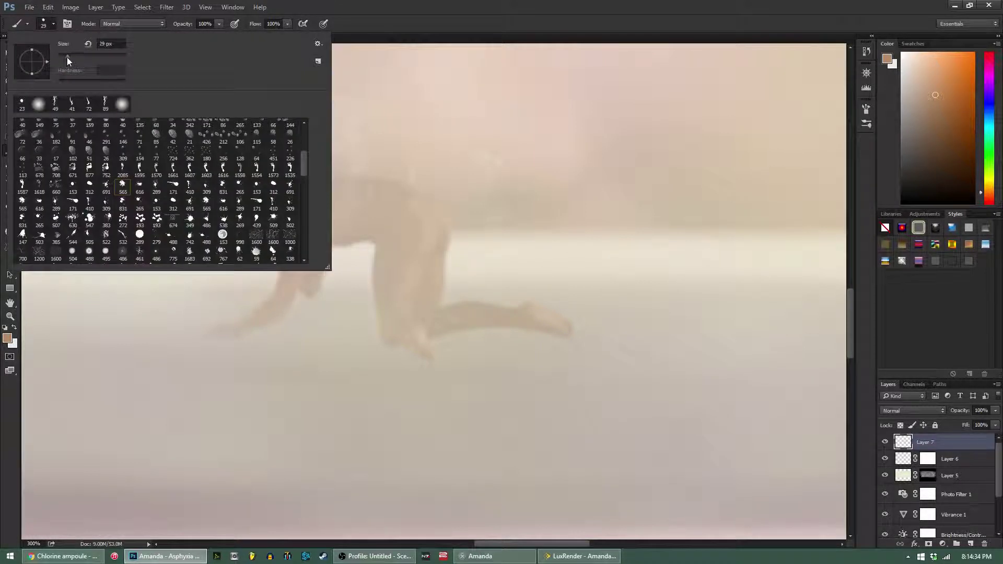
drag(67, 58, 64, 57)
click(393, 128)
- Paint three small orange-brown blotches on Layer 7, on the figure's shoulder, hip and upper back
drag(308, 215, 297, 222)
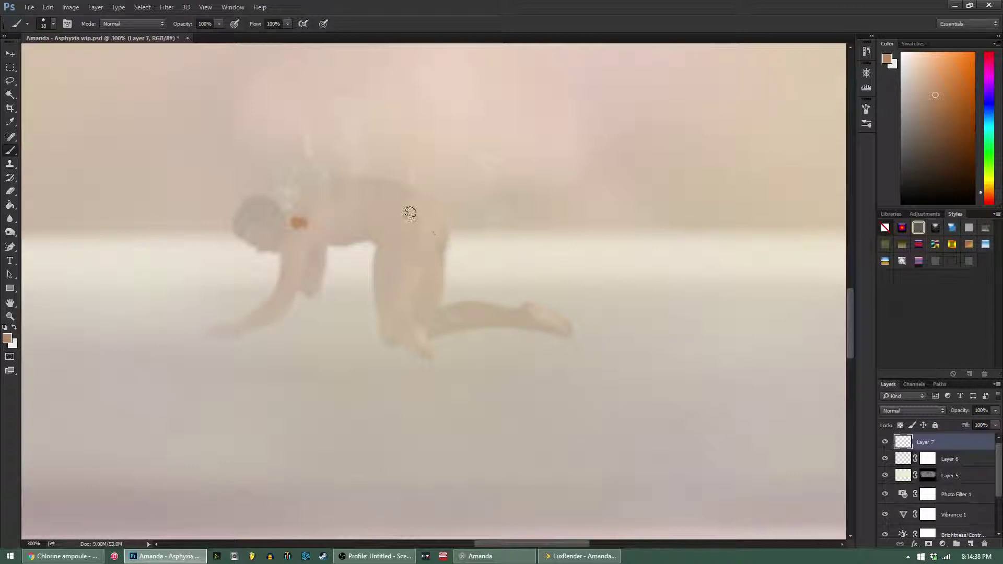
drag(409, 210, 414, 210)
drag(321, 191, 327, 192)
- Lower Layer 7's opacity to 19% and save the document
click(994, 412)
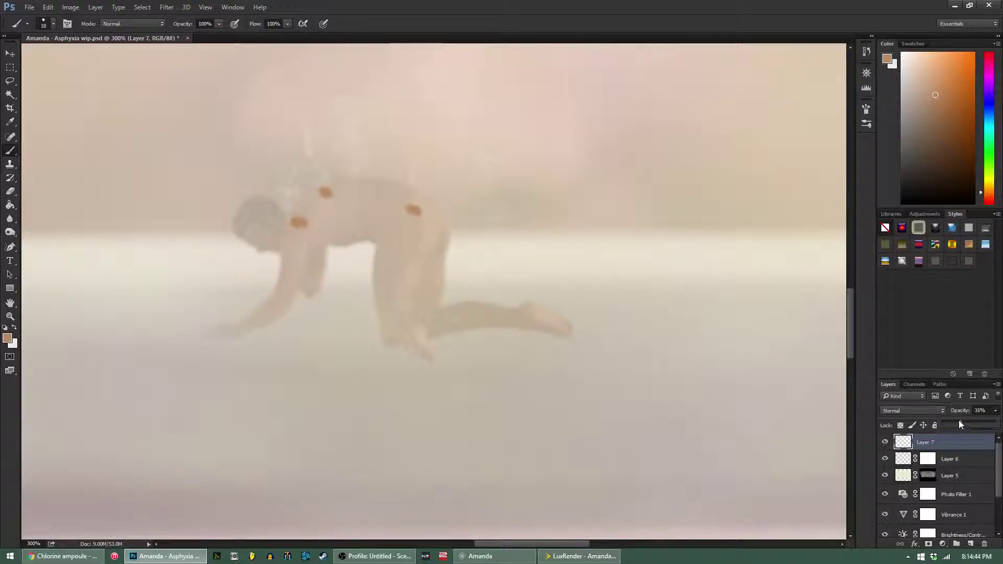
drag(959, 424, 951, 421)
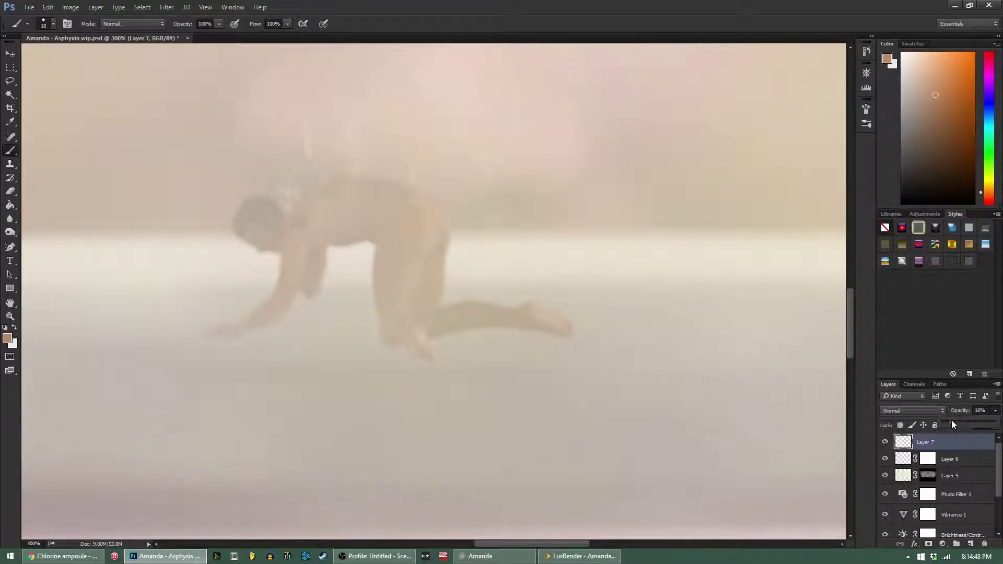
drag(951, 420, 954, 424)
key(ctrl+s)
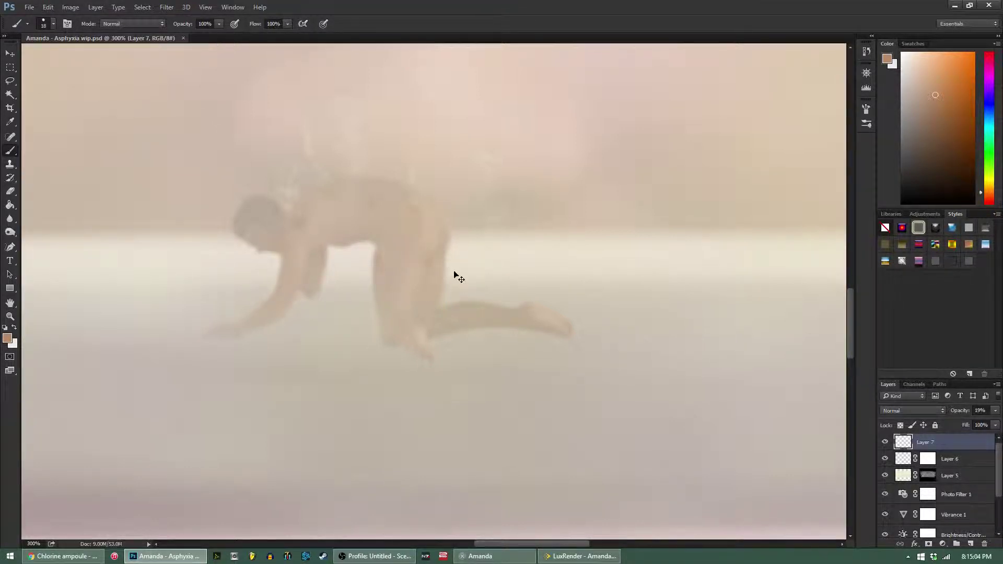
scroll(455, 274, down, 5)
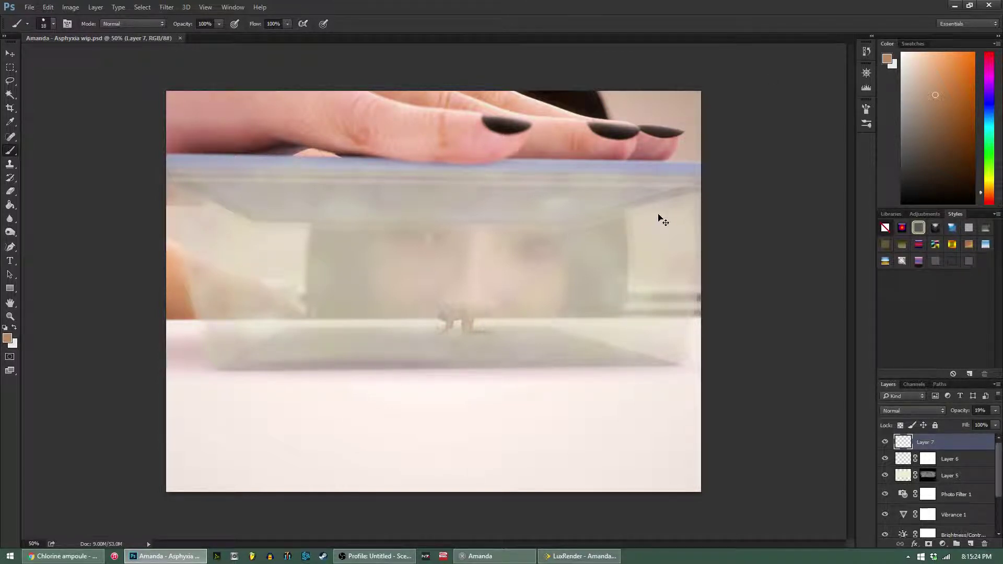
- Add a black 36 pt "JMO" signature in the image's lower-right corner as a new text layer
key(ctrl+plus)
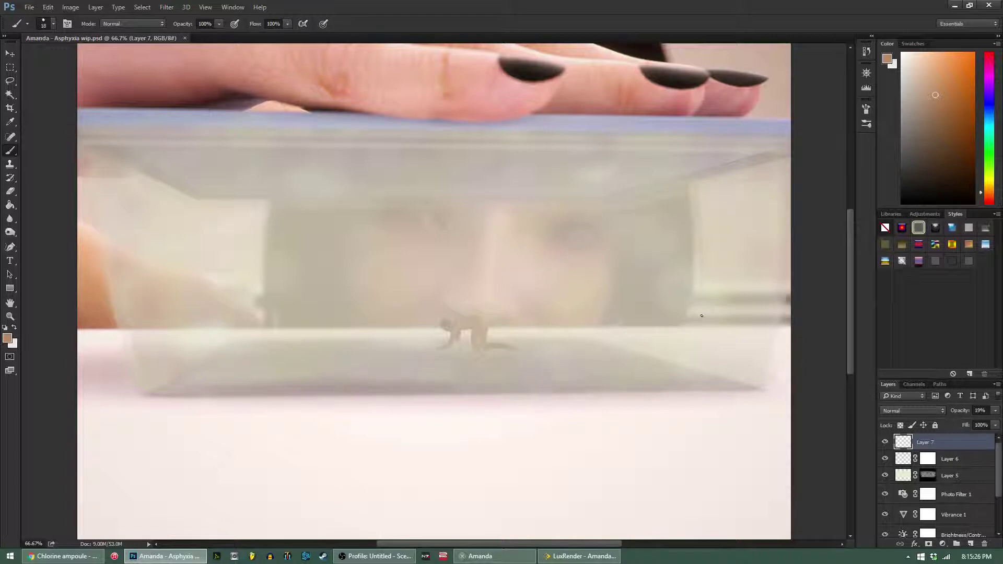
click(10, 260)
scroll(447, 378, down, 2)
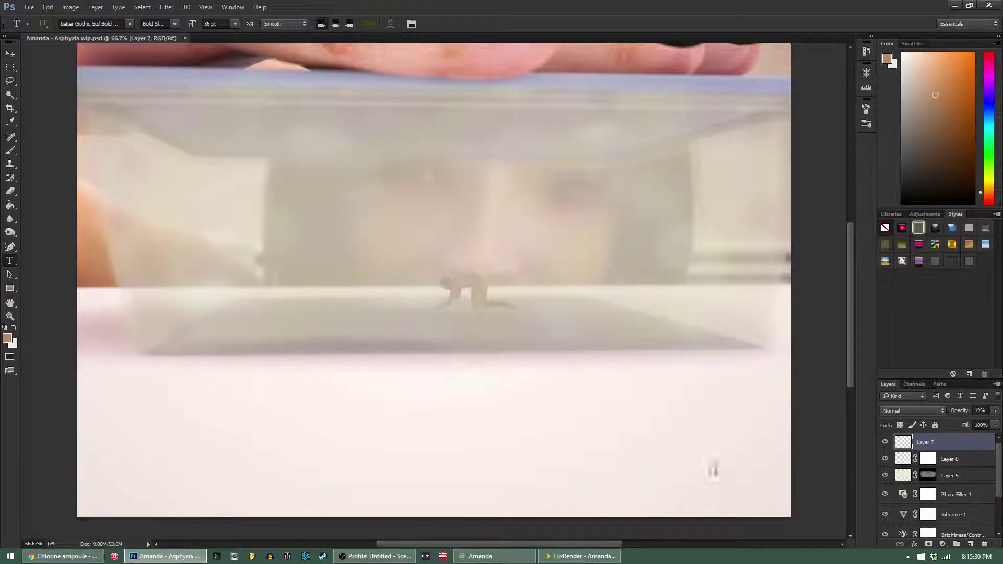
drag(714, 471, 777, 517)
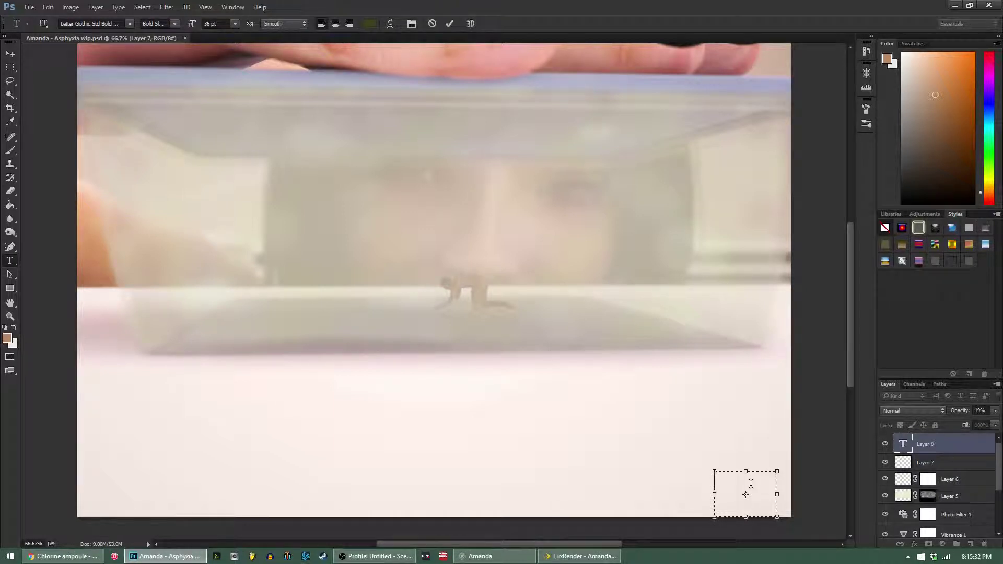
text(JMO)
key(ctrl+a)
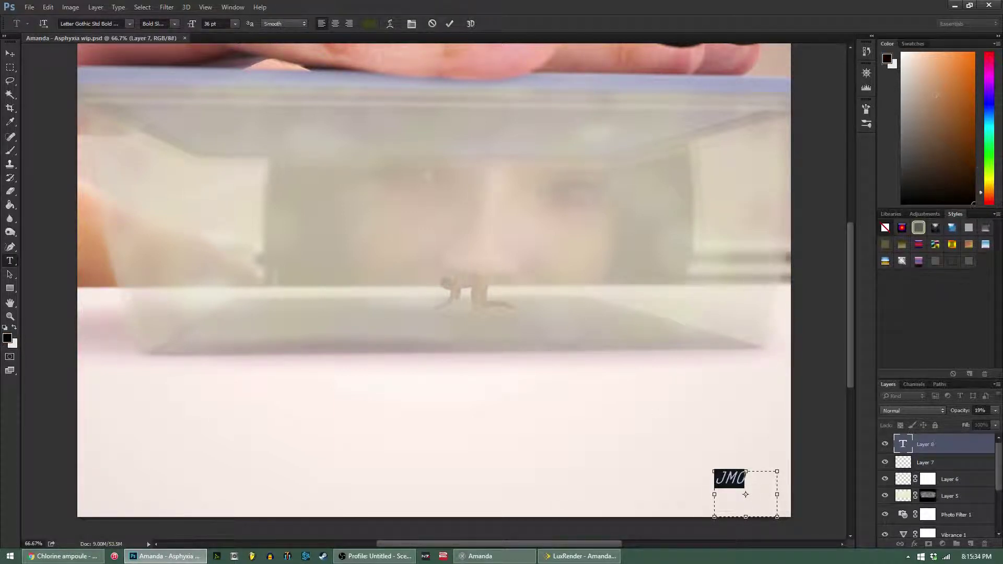
drag(757, 448, 797, 476)
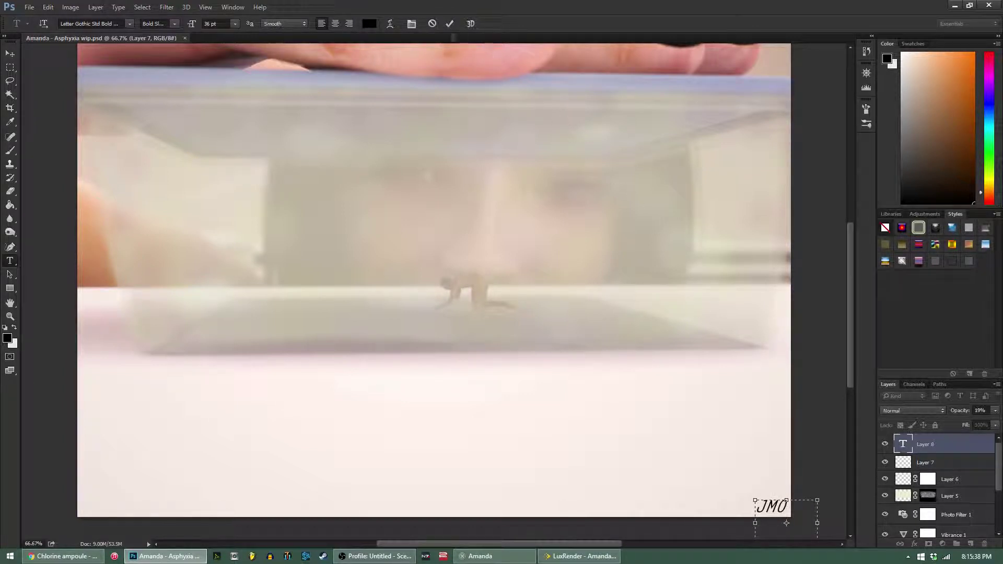
click(448, 25)
key(ctrl+minus)
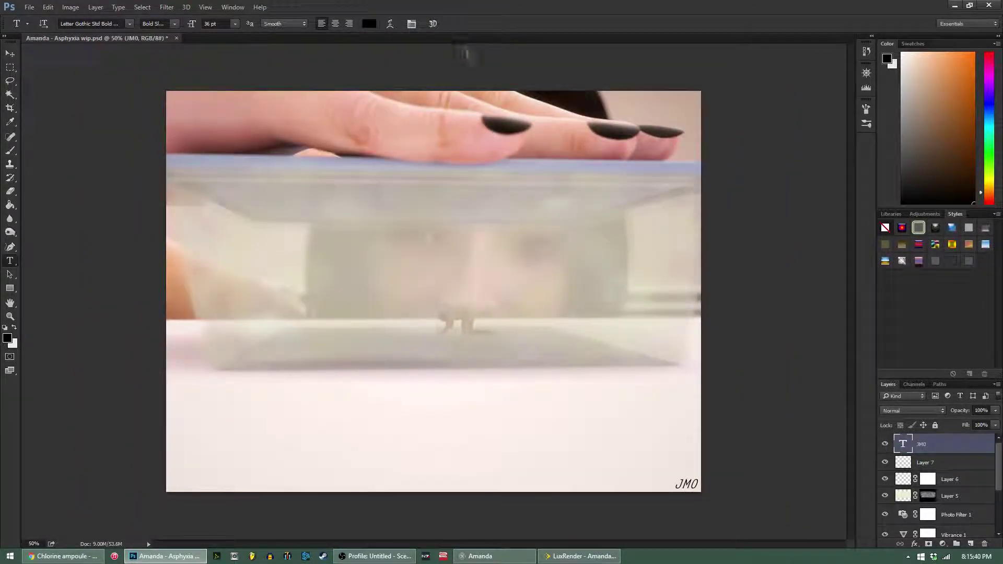
click(9, 67)
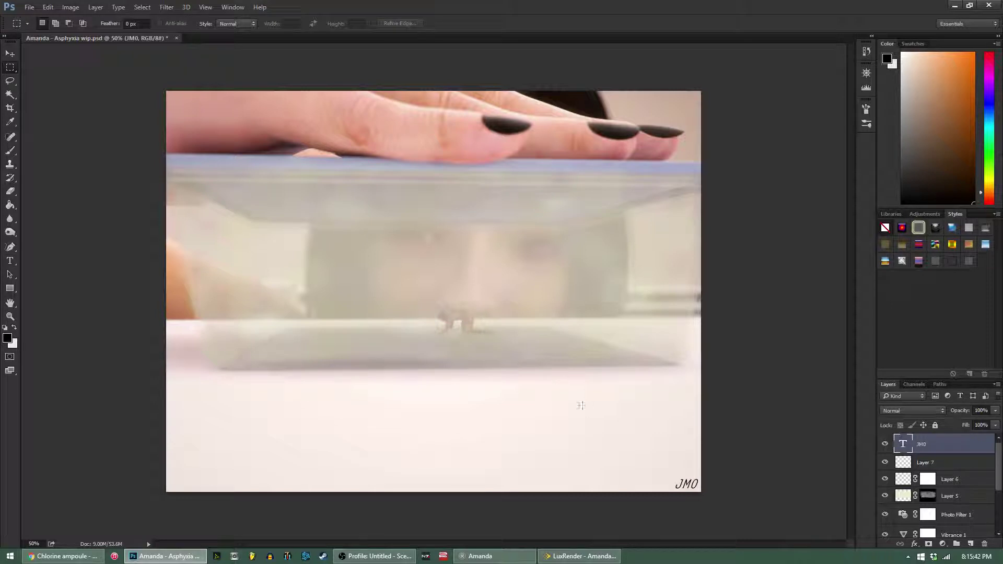
- Enlarge the "JMO" signature to 48 pt and reposition it to fit inside the image's lower-right corner
click(10, 260)
double_click(684, 484)
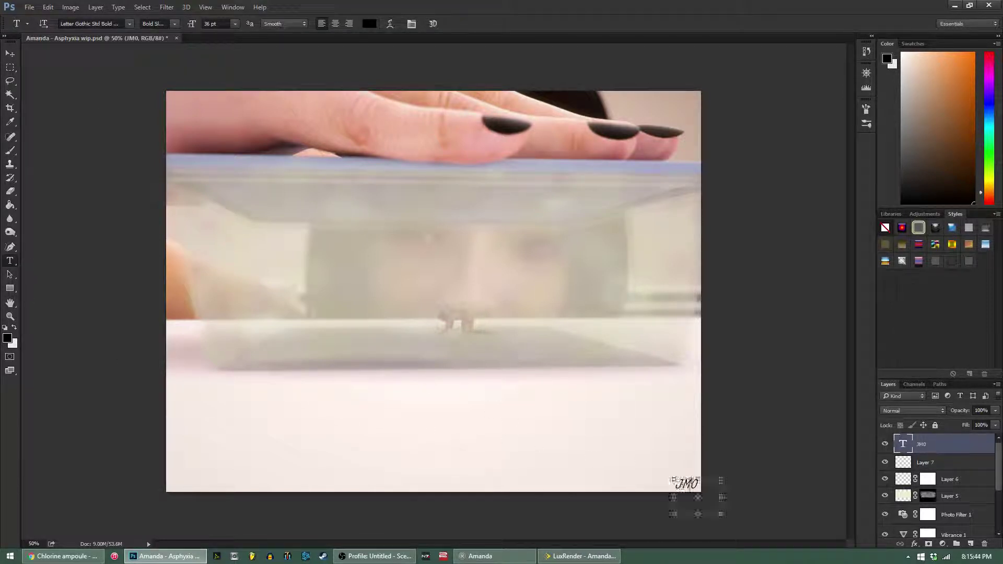
click(235, 23)
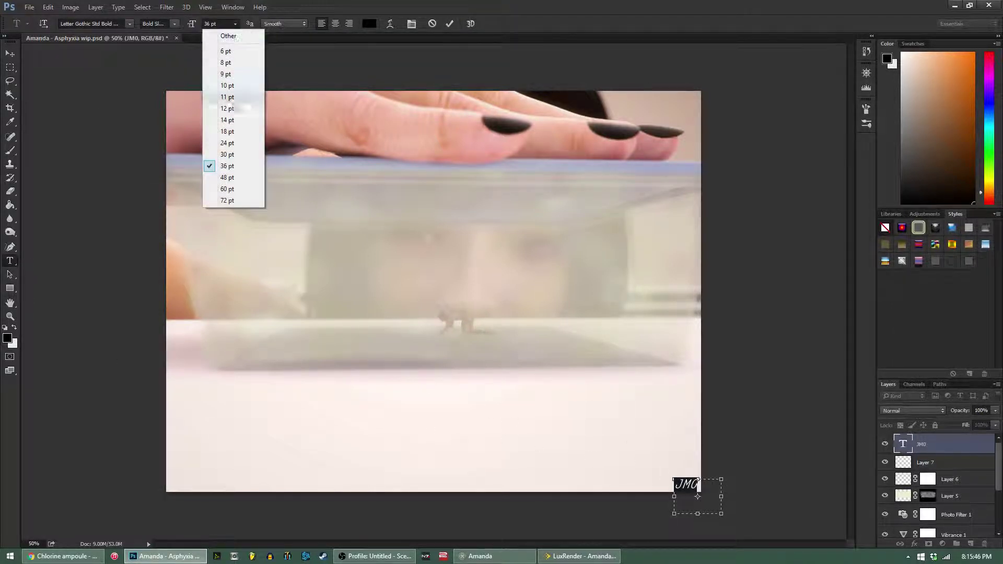
click(239, 178)
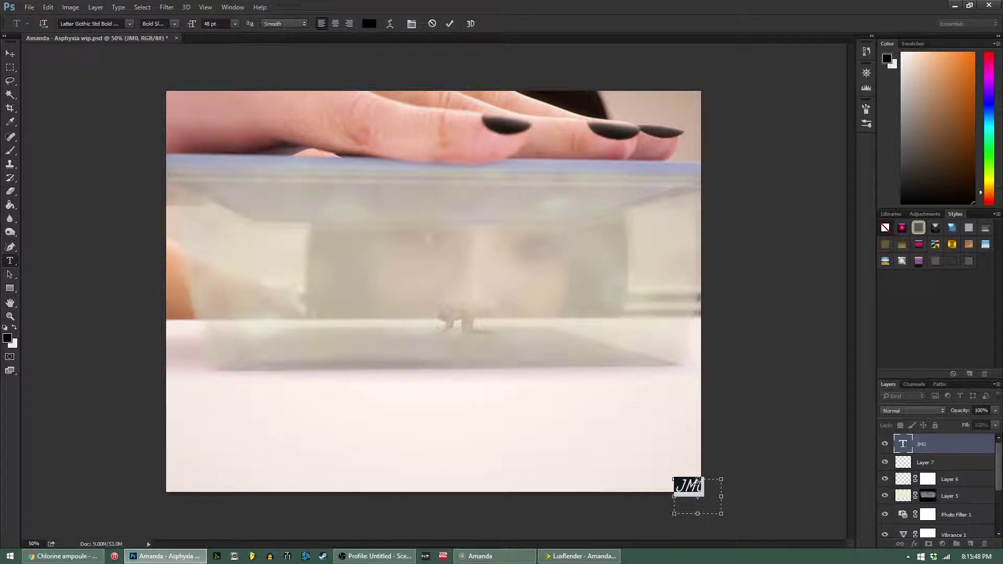
drag(702, 474, 726, 454)
click(448, 24)
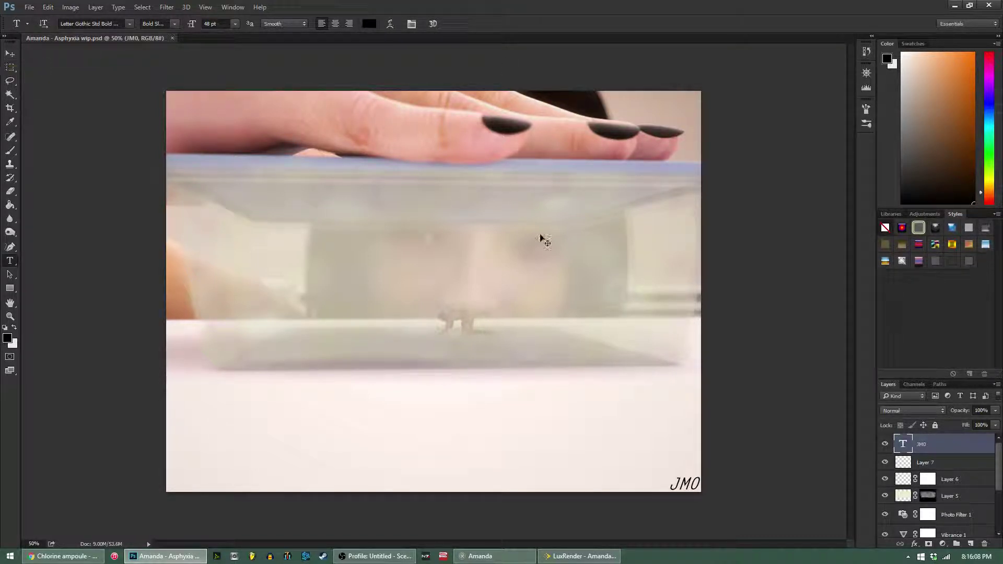
- Examine the composite at closer zoom, from the hand and gas-filled box down to the signature
key(ctrl+plus)
key(ctrl+plus)
key(ctrl+minus)
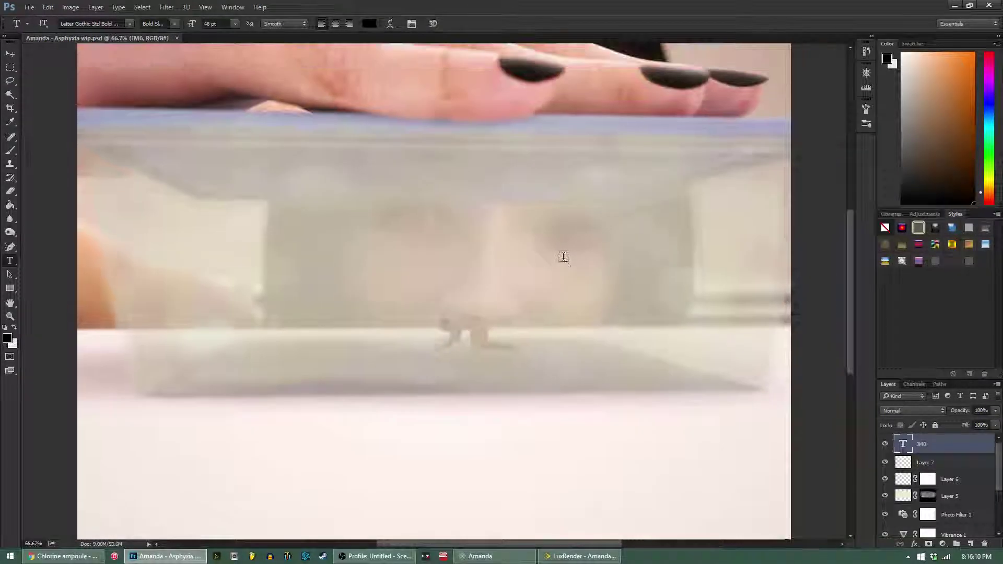
click(9, 68)
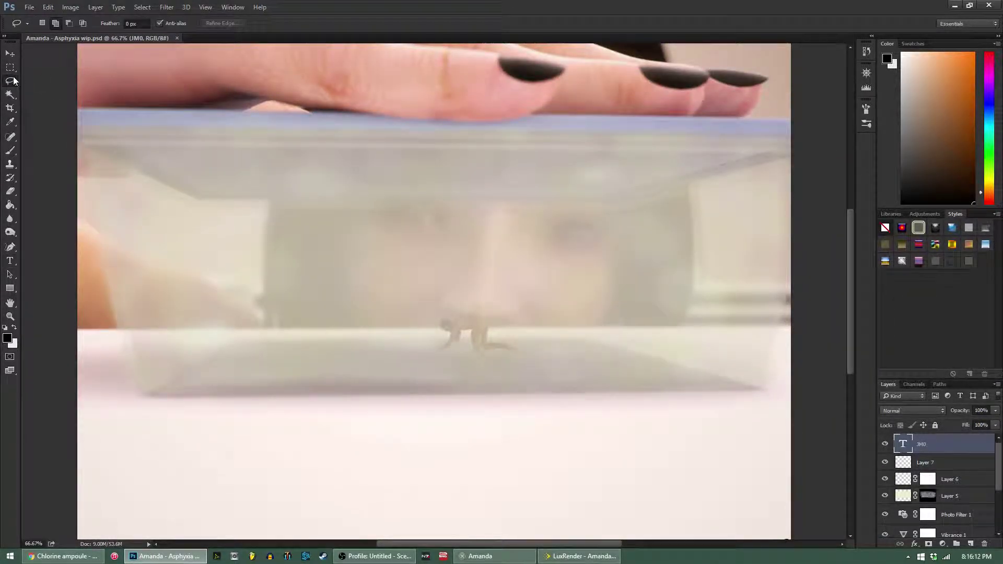
scroll(429, 276, down, 1)
scroll(429, 276, up, 2)
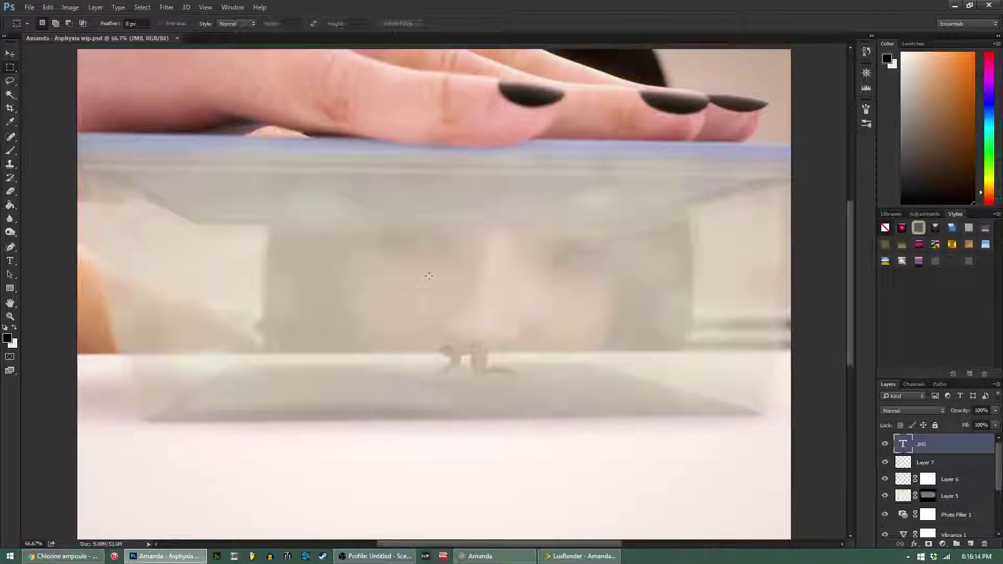
scroll(429, 276, down, 2)
scroll(428, 276, down, 2)
scroll(429, 276, up, 2)
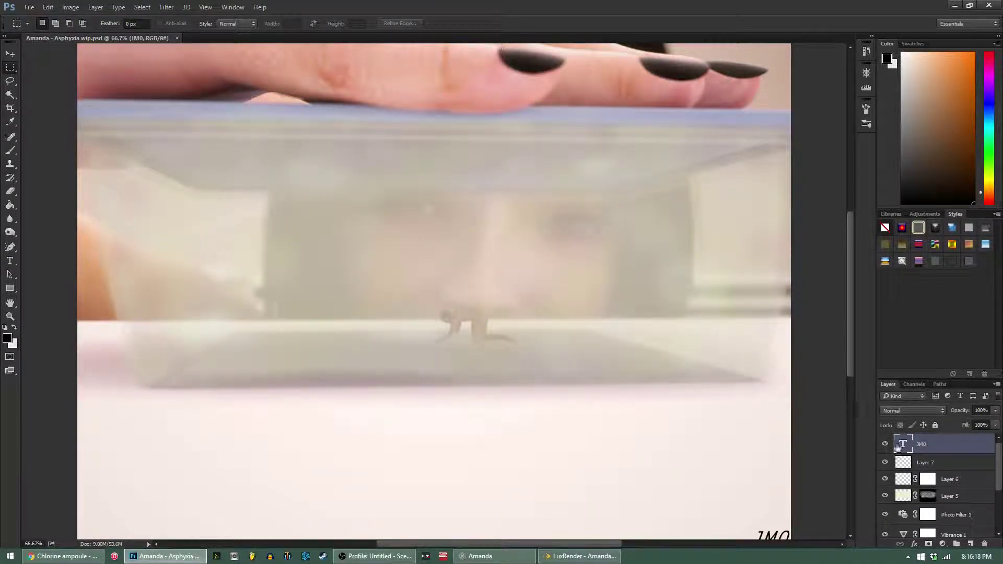
key(ctrl+minus)
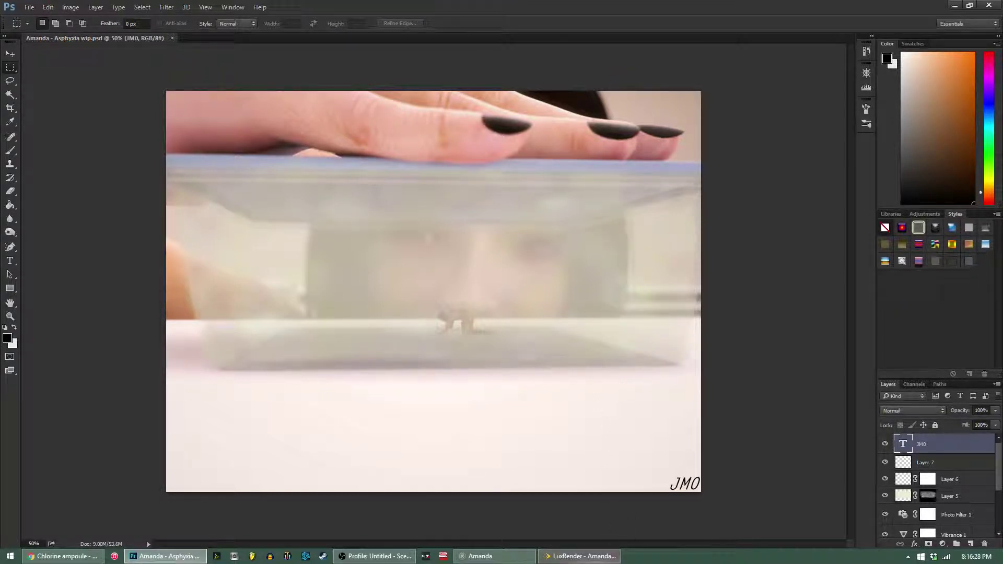
- Switch to LuxRender and inspect the Nibble render, both close up on the tiny figure at the lips and as a whole
click(612, 555)
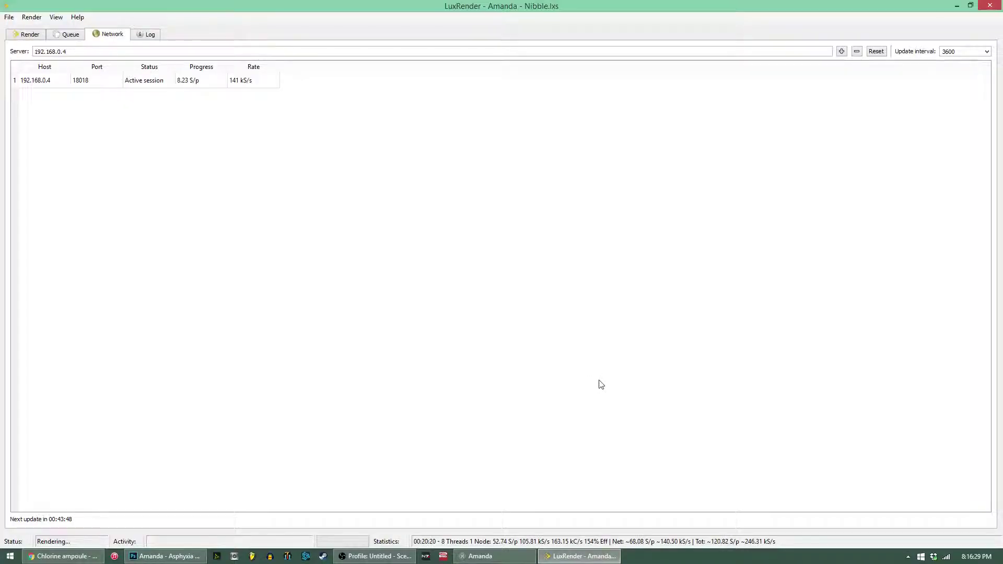
click(27, 35)
click(35, 69)
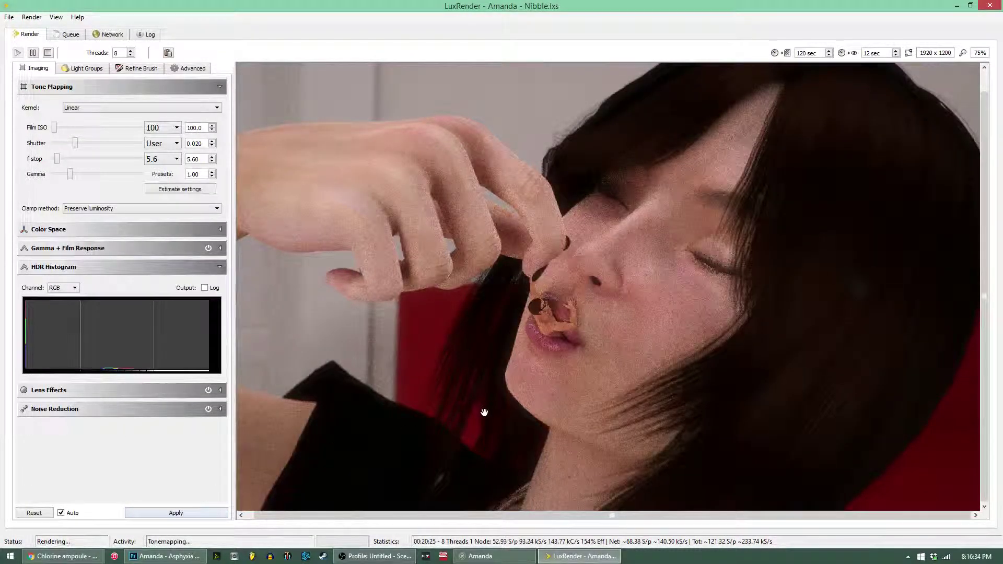
scroll(521, 405, up, 5)
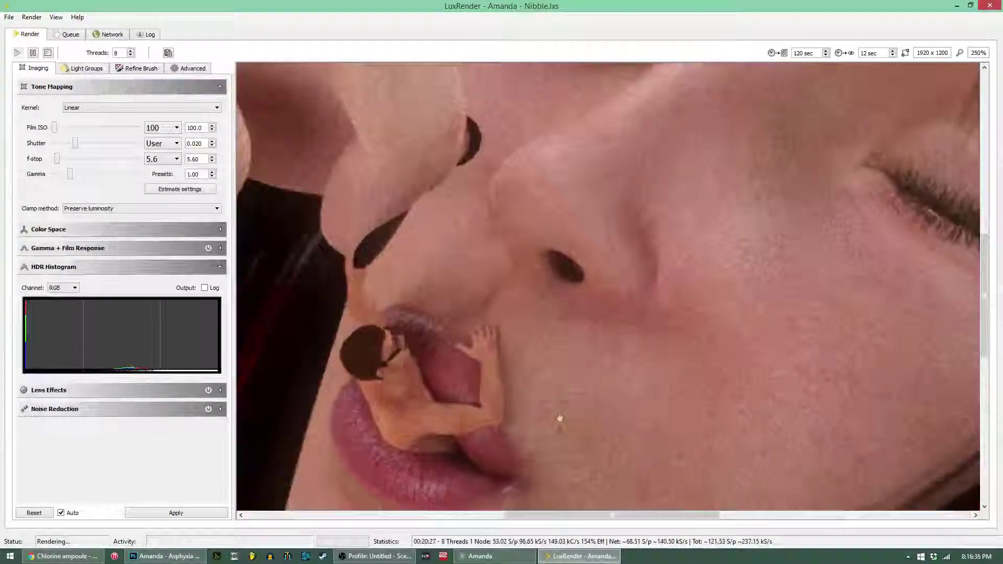
drag(556, 418, 605, 334)
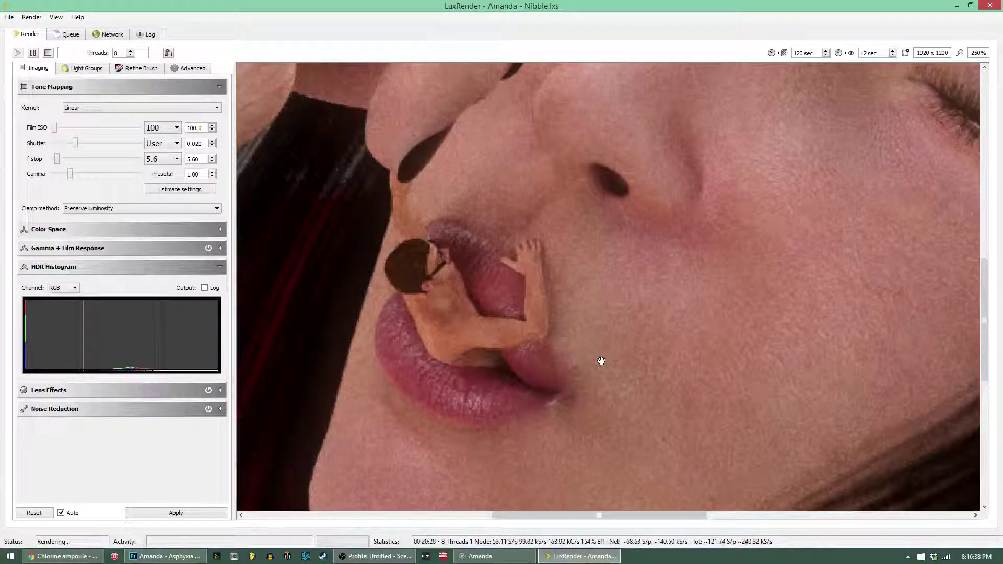
scroll(601, 361, down, 2)
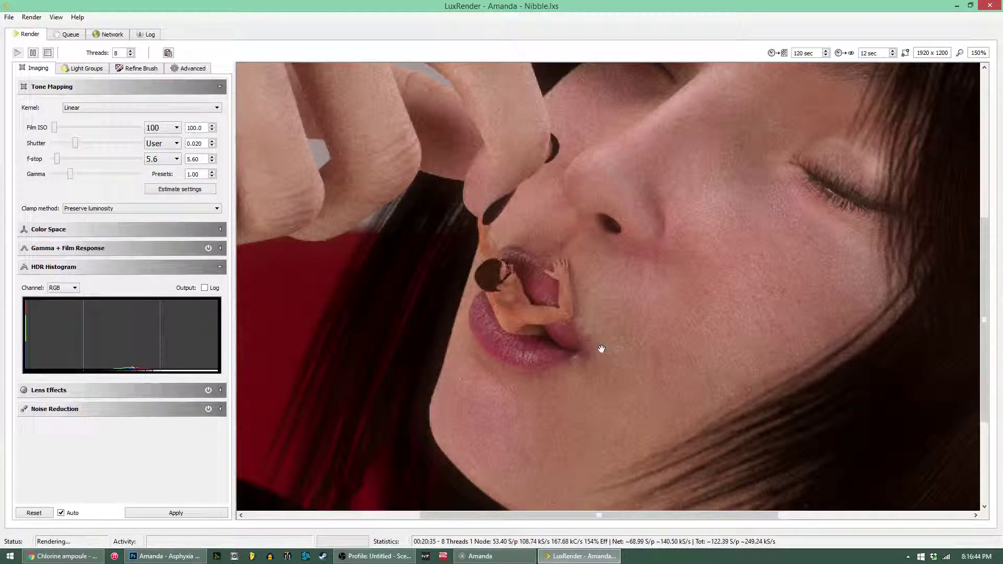
scroll(601, 349, down, 1)
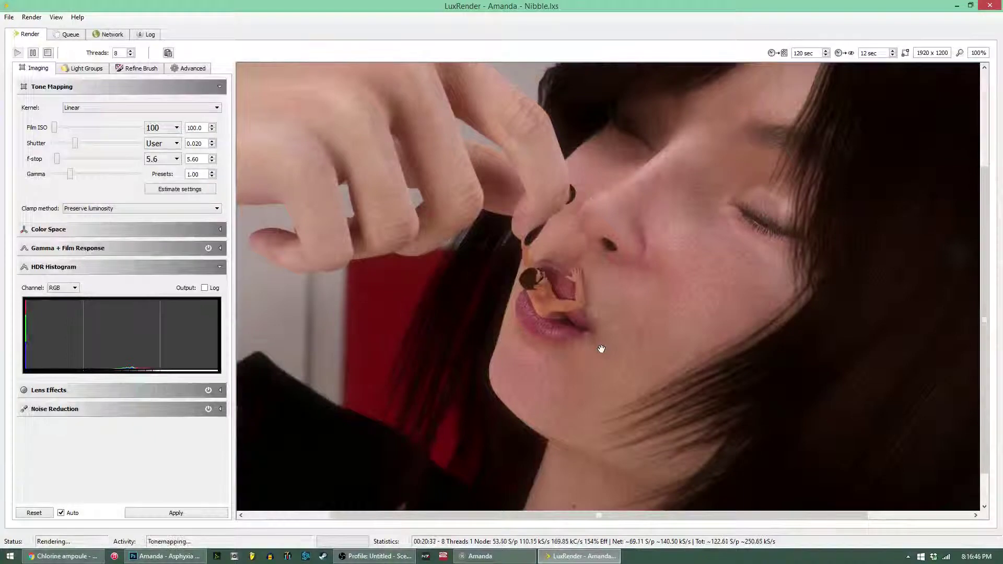
drag(600, 347, 580, 356)
scroll(580, 356, down, 1)
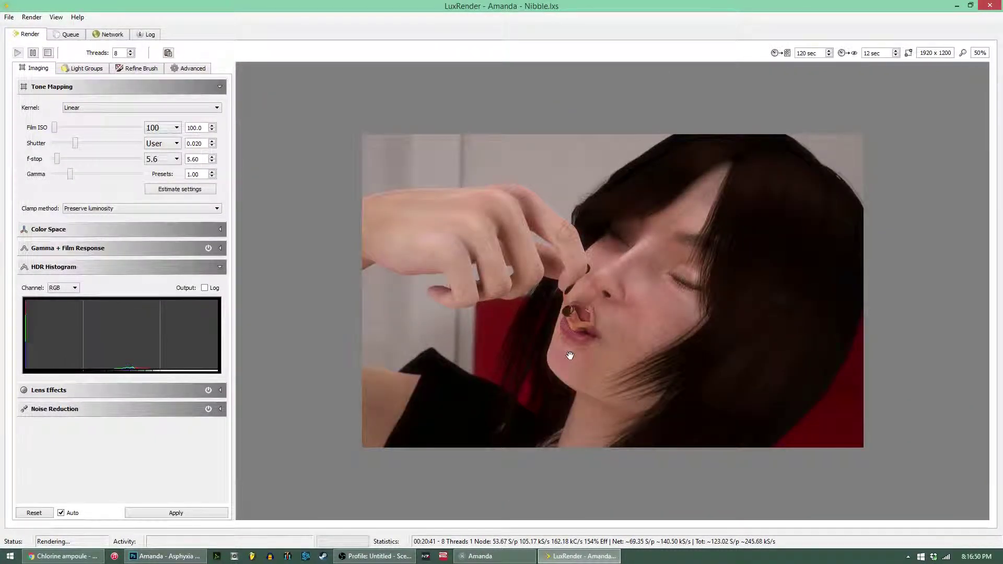
- Raise the mesh lights' gain to about 143.3 and inspect the brightened figure and skin around the lips
scroll(571, 354, up, 1)
click(84, 68)
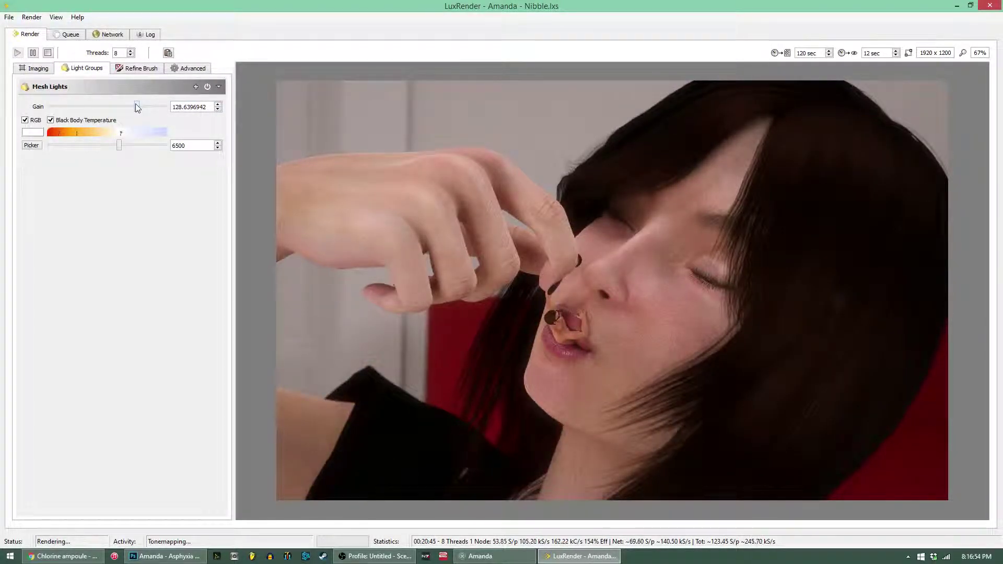
scroll(135, 104, up, 1)
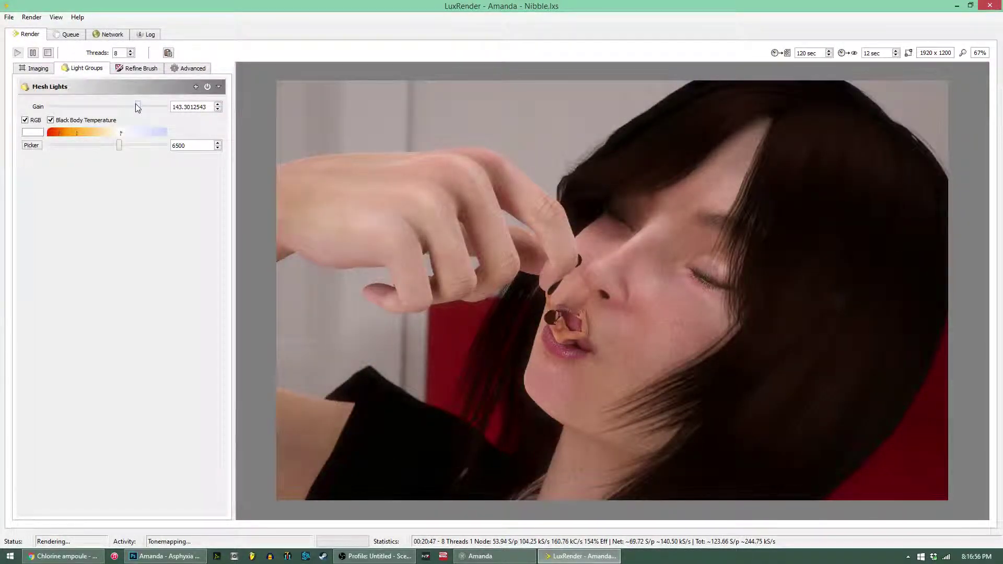
scroll(464, 324, up, 1)
scroll(464, 324, up, 3)
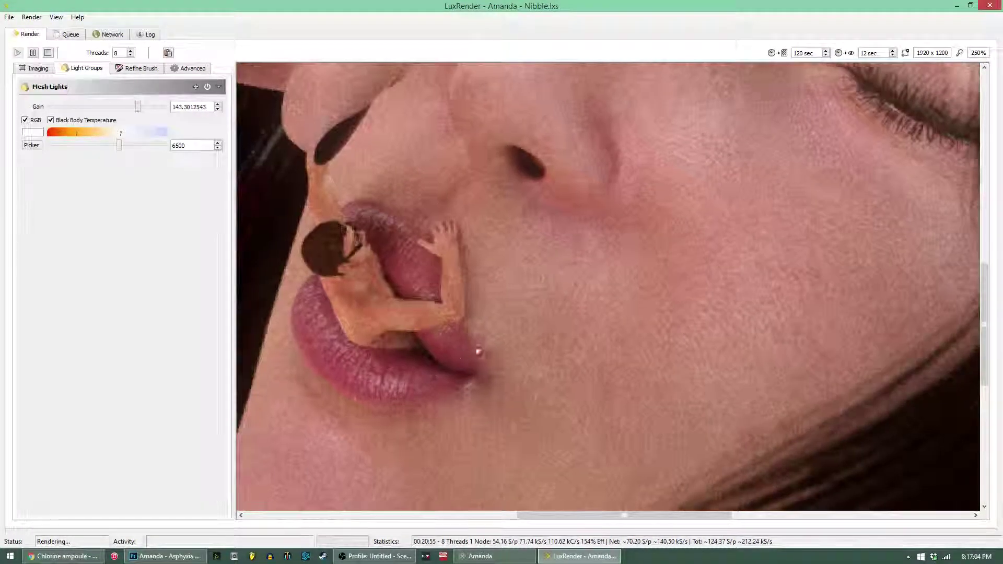
drag(479, 352, 595, 332)
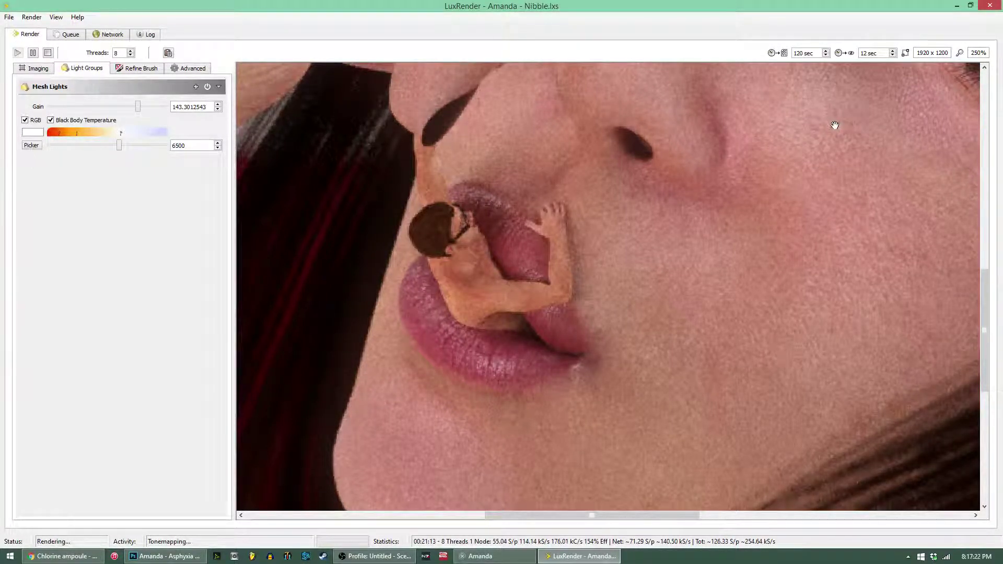
scroll(833, 126, down, 3)
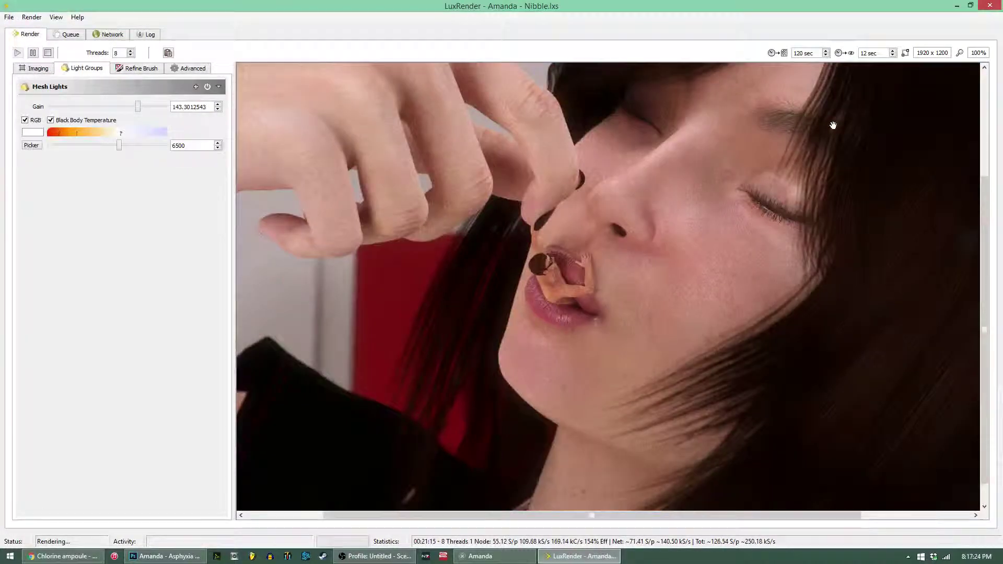